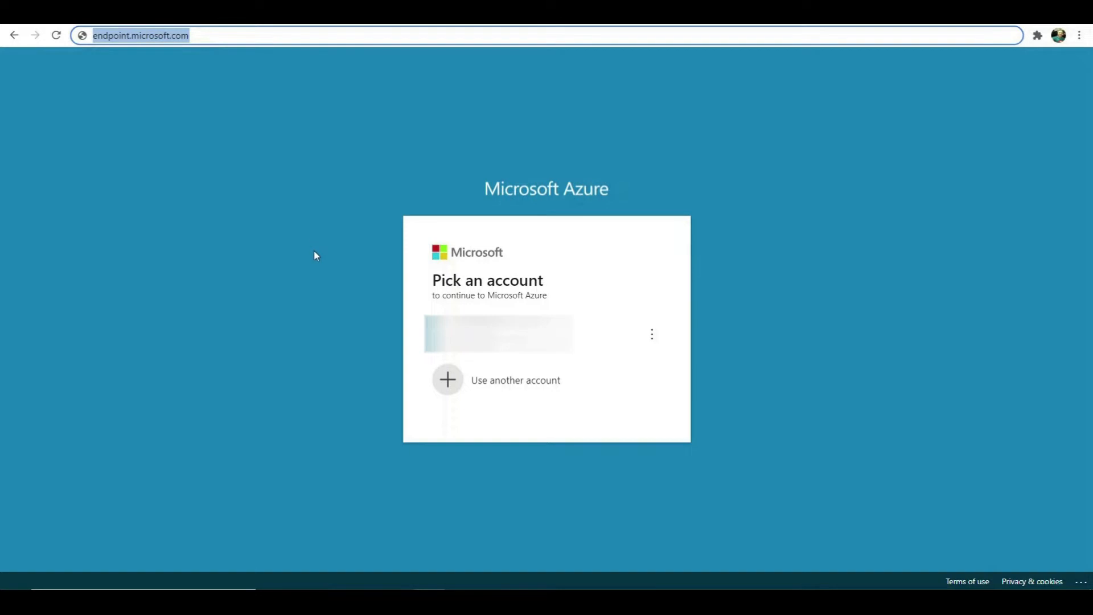
Step: Sign in to the admin center with the listed account, entering the account password
{"action": "left_click", "coordinate": [572, 336]}
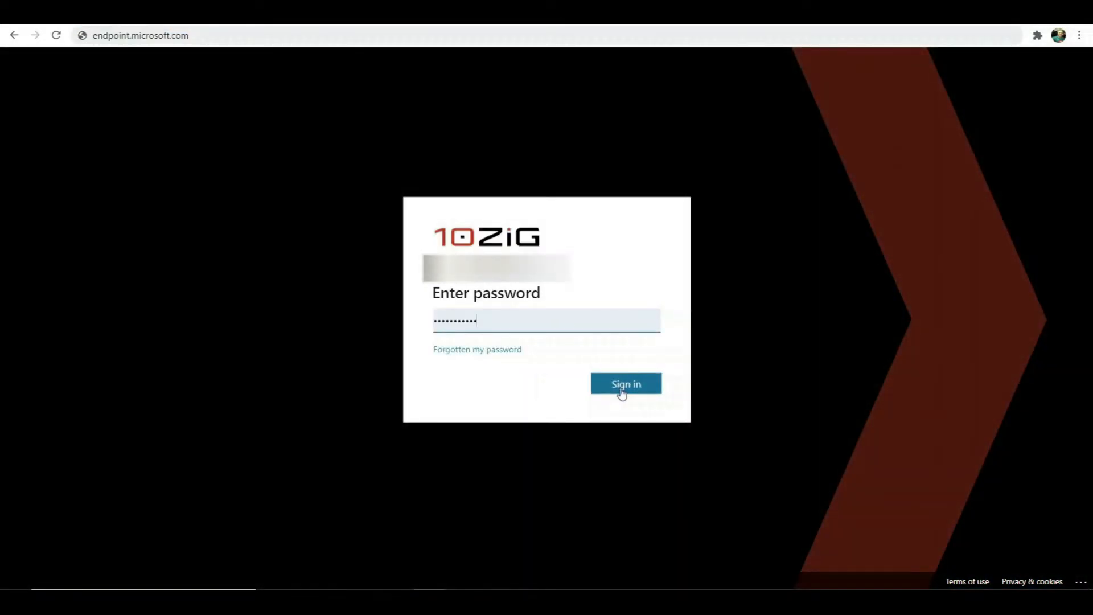
{"action": "left_click", "coordinate": [621, 387]}
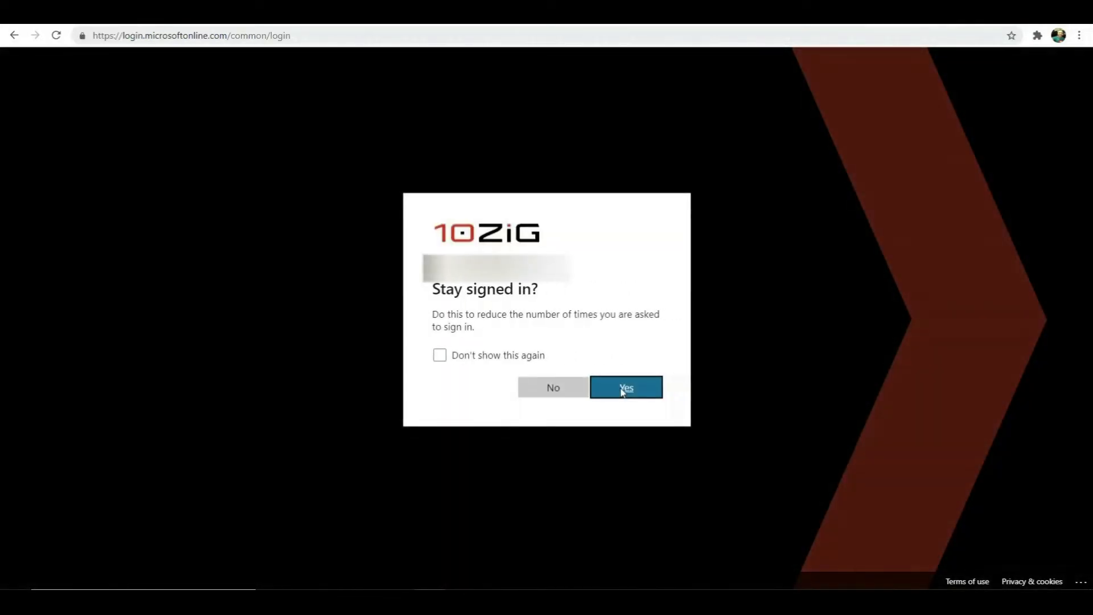
{"action": "left_click", "coordinate": [629, 392]}
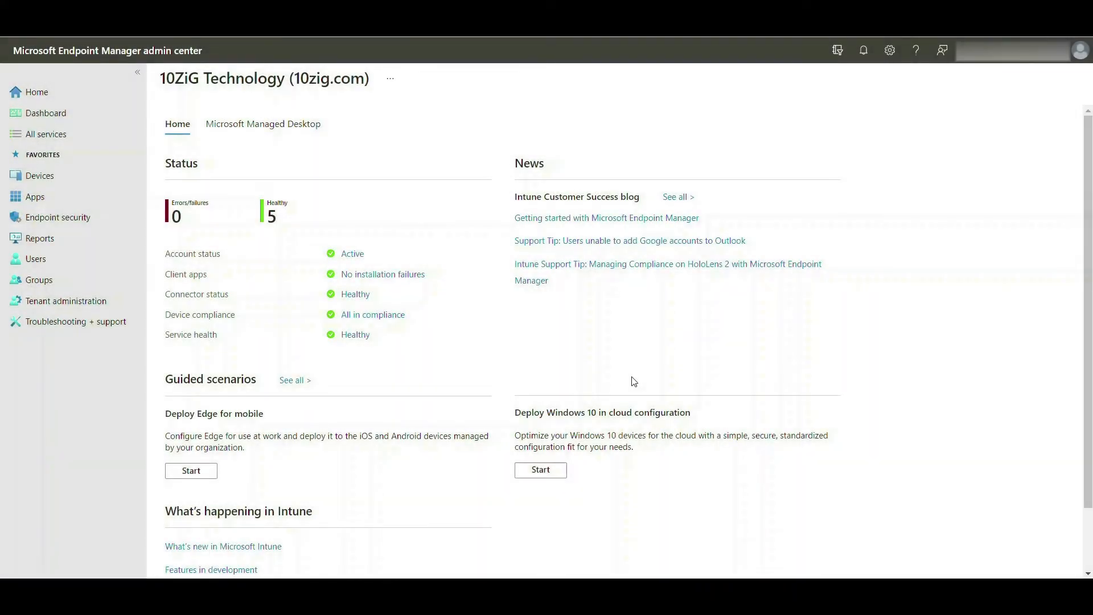
Step: Open the All devices list under Devices and select the enrolled desktop device
{"action": "left_click", "coordinate": [92, 135]}
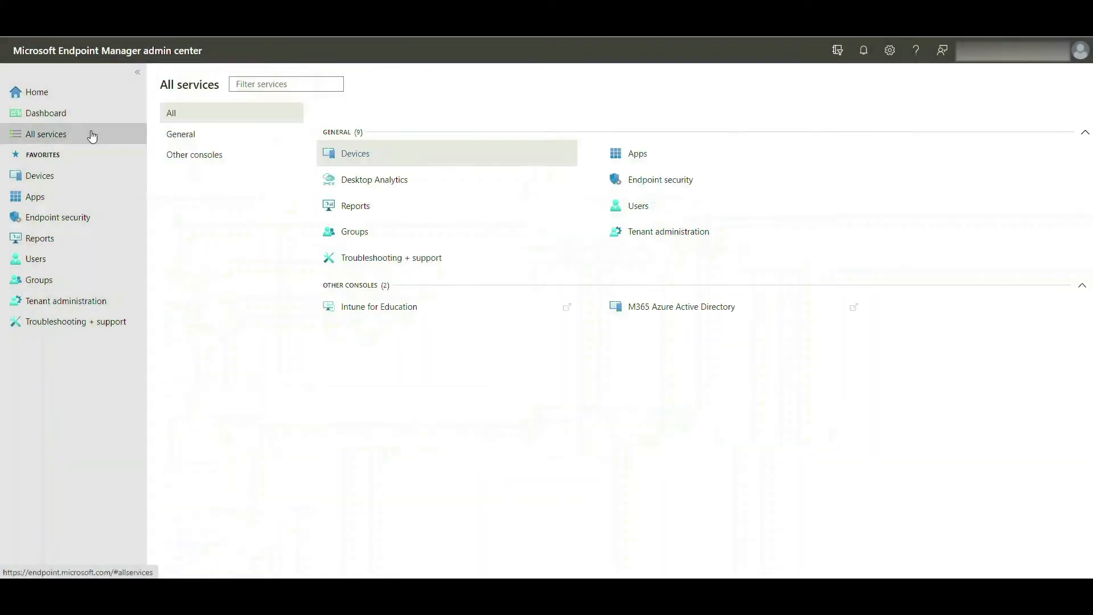
{"action": "left_click", "coordinate": [394, 164]}
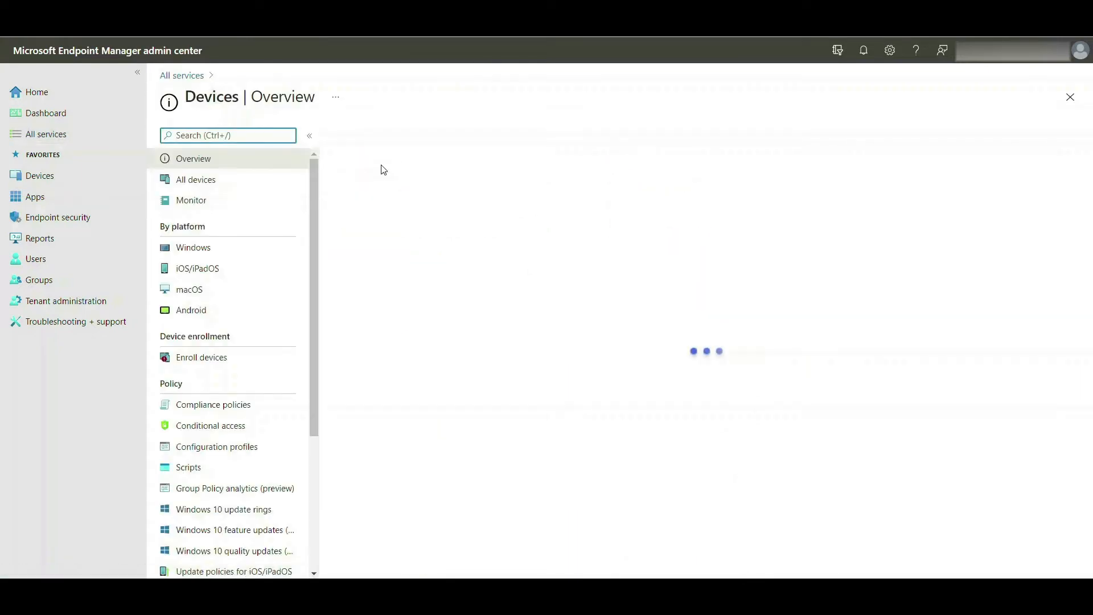
{"action": "left_click", "coordinate": [273, 183]}
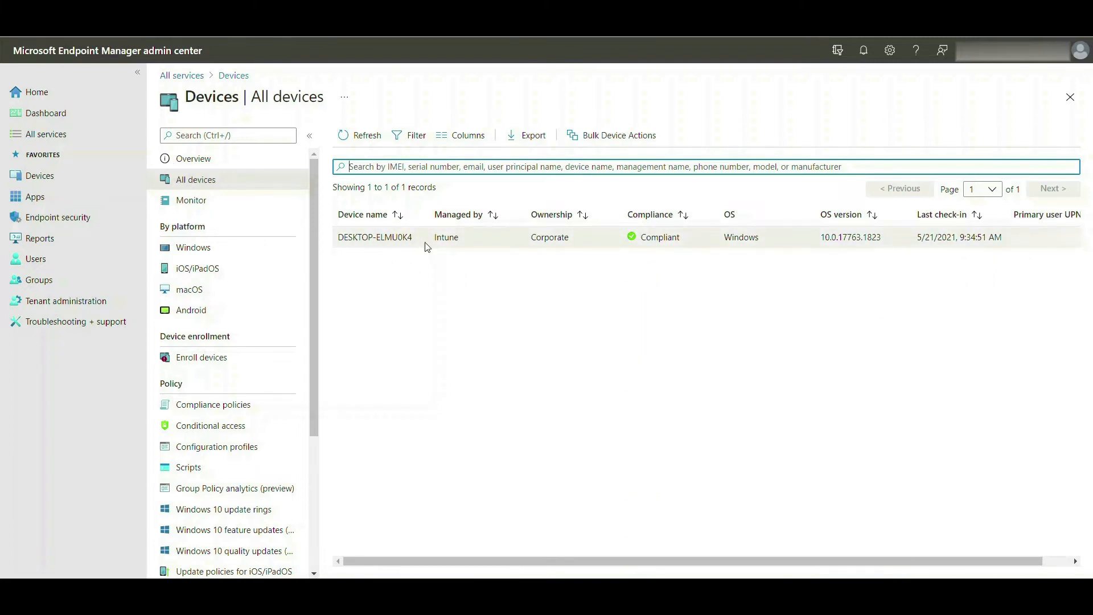
{"action": "left_click", "coordinate": [408, 238]}
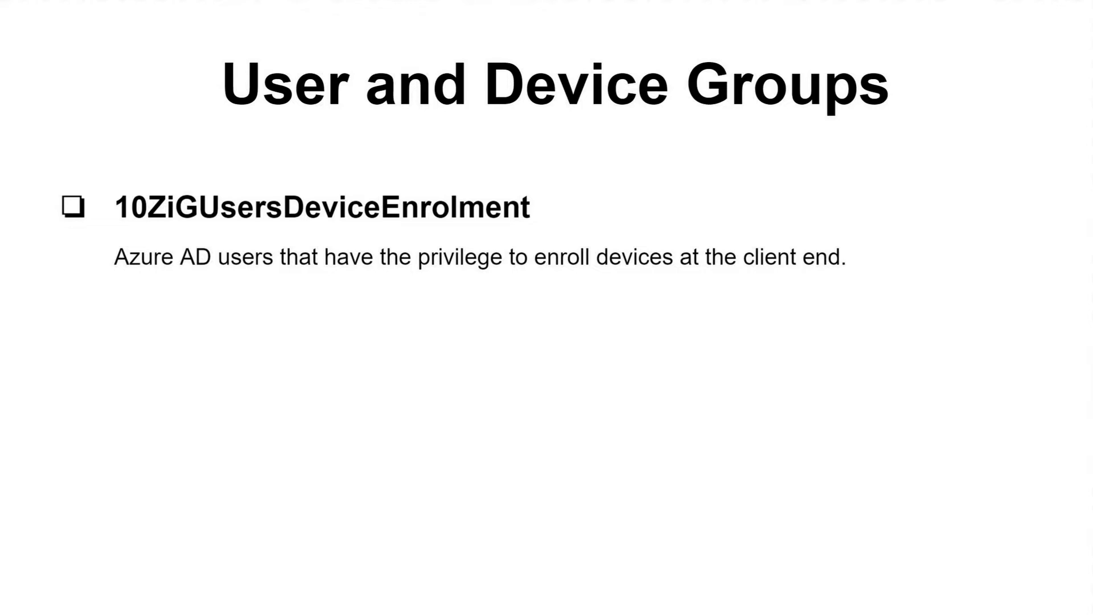
{"action": "key", "text": "Right"}
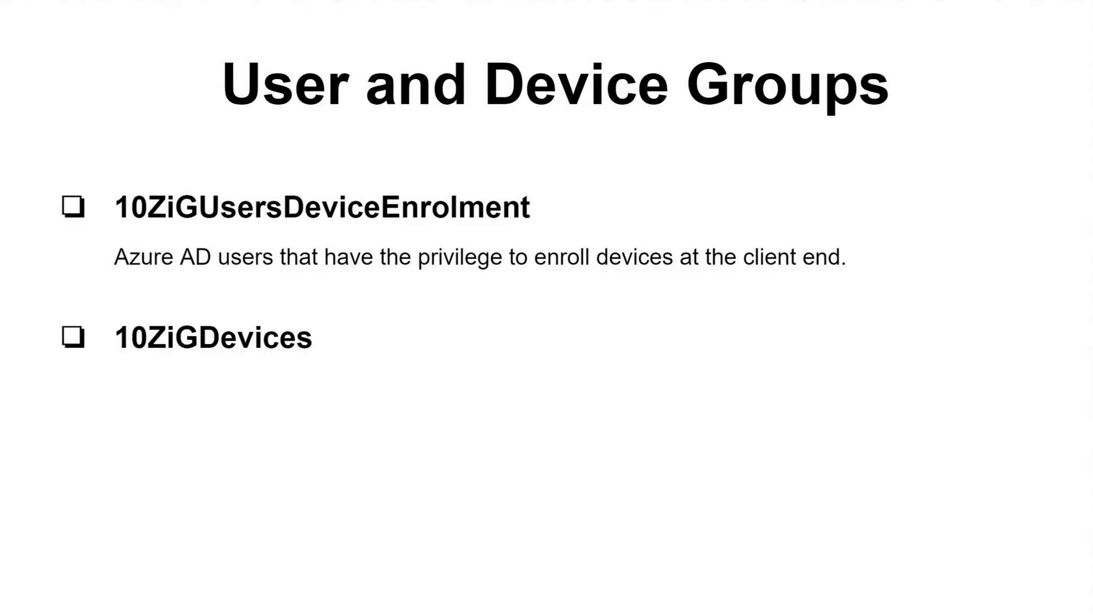
{"action": "key", "text": "Right"}
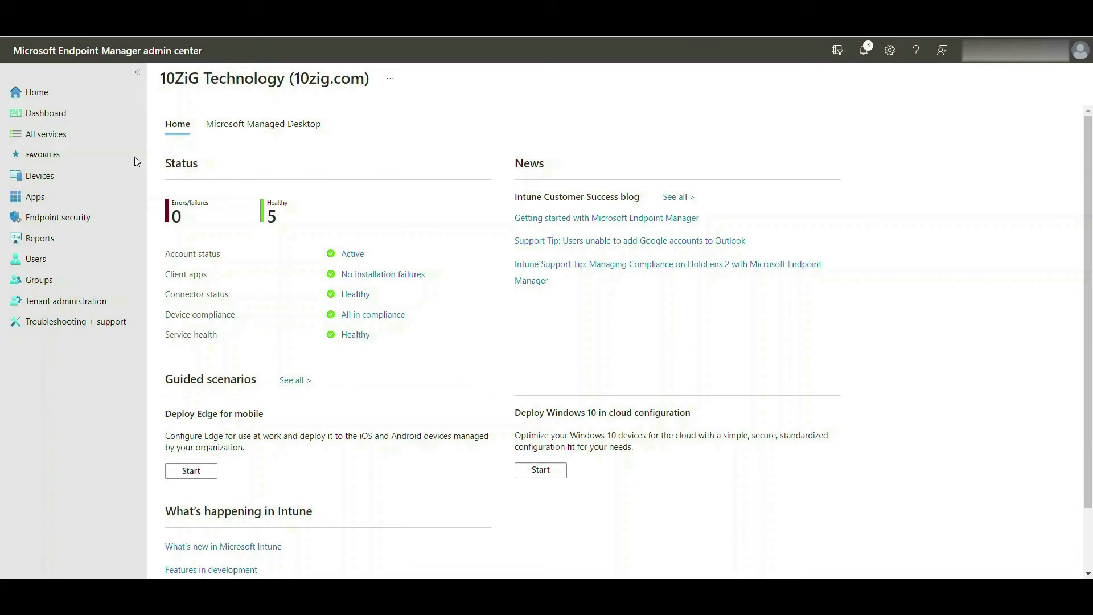
Step: Start a new group from All groups and choose Security as the group type
{"action": "left_click", "coordinate": [113, 136]}
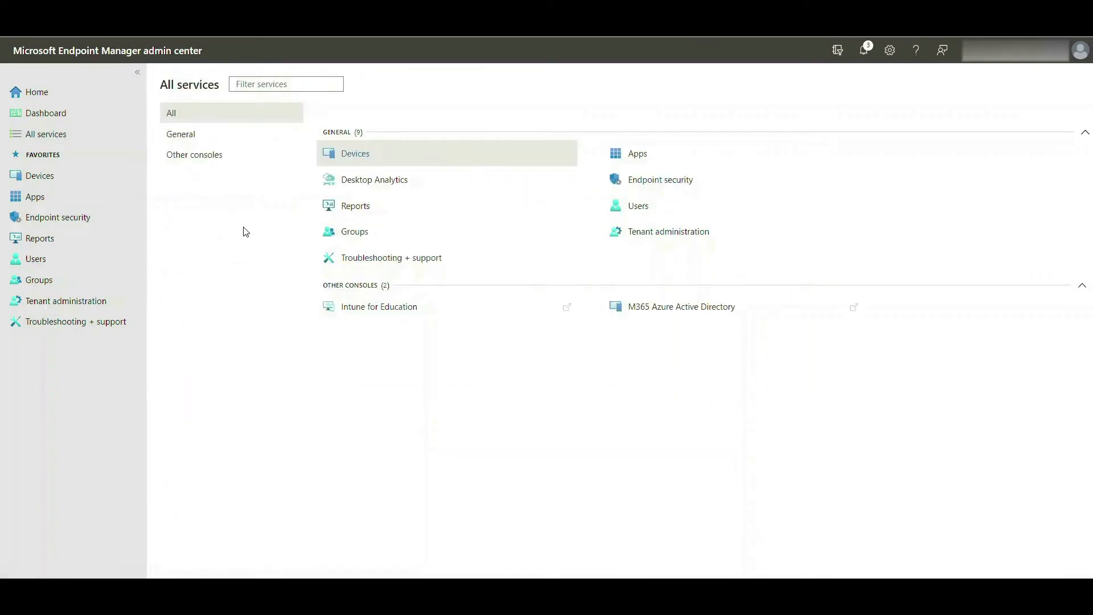
{"action": "left_click", "coordinate": [371, 239]}
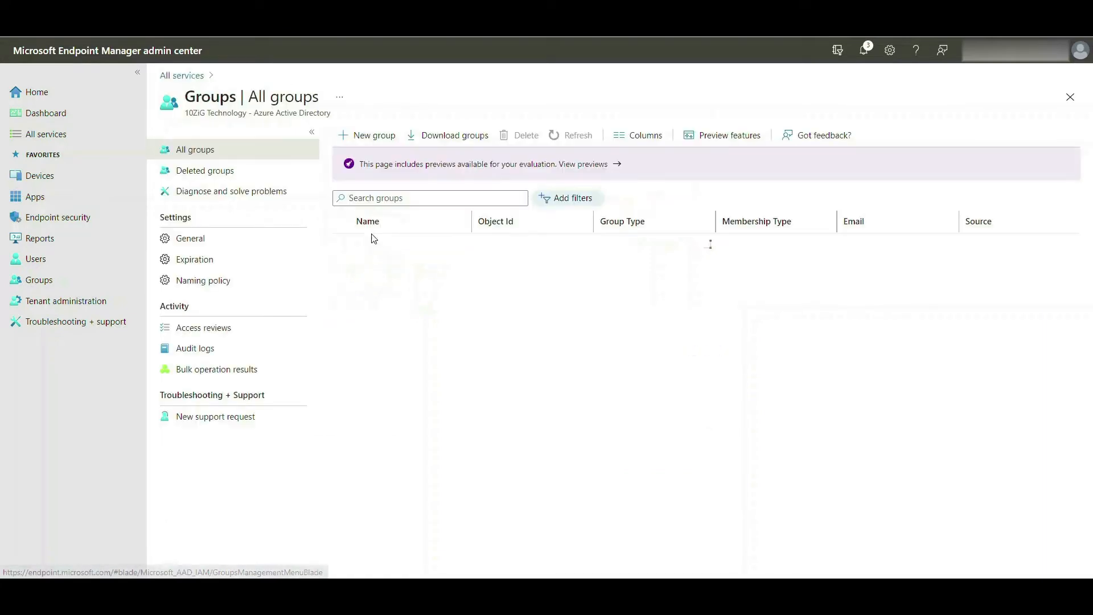
{"action": "left_click", "coordinate": [374, 137]}
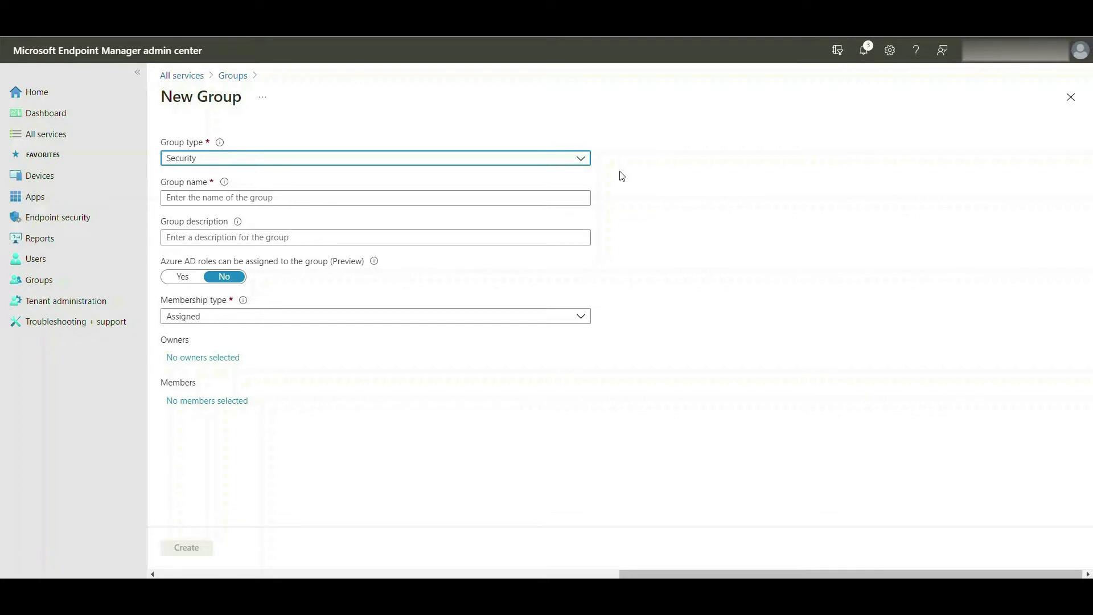
{"action": "left_click", "coordinate": [582, 160]}
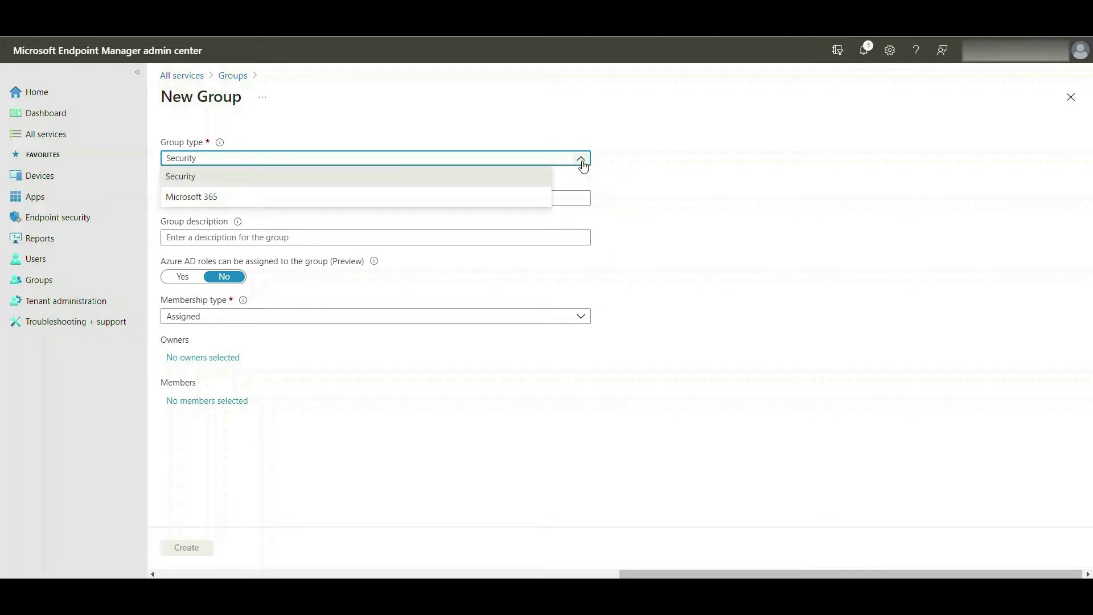
{"action": "left_click", "coordinate": [535, 177]}
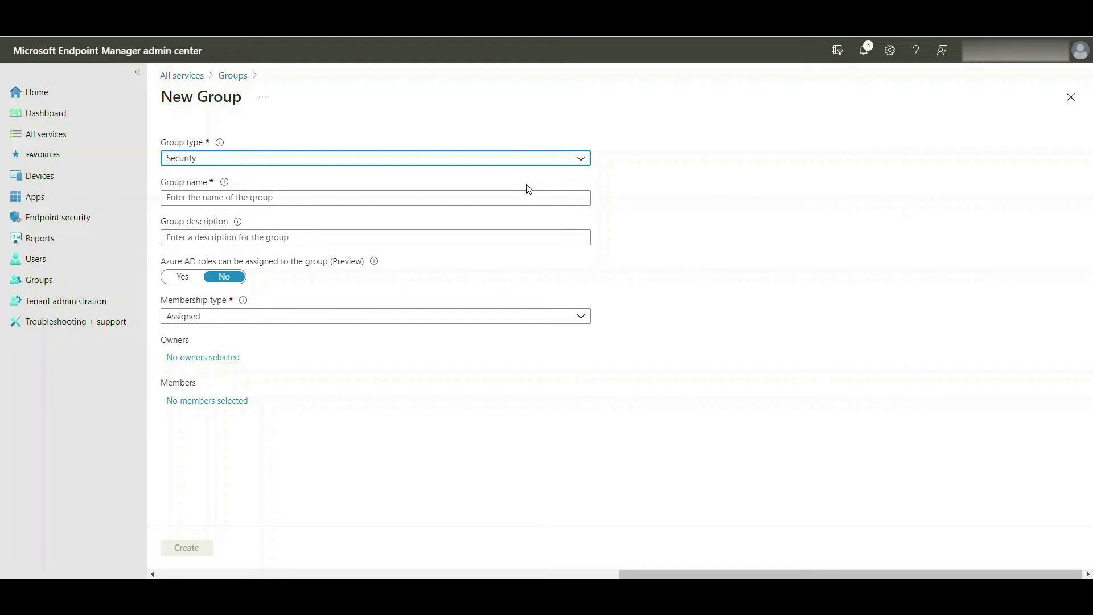
Step: Name the group 10ZiGUsersDeviceEnrolment, describe it as Client end user enrolment, and choose Assigned membership
{"action": "left_click", "coordinate": [512, 197]}
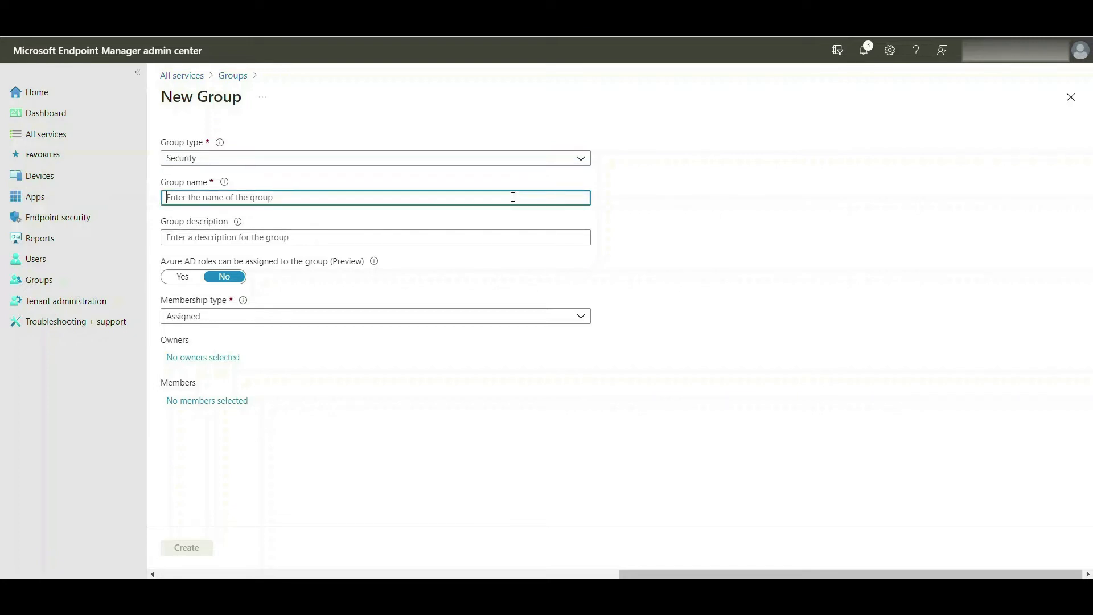
{"action": "type", "text": "10ZiGUsersDeviceEnrolment"}
{"action": "left_click", "coordinate": [339, 236]}
{"action": "type", "text": "Clien"}
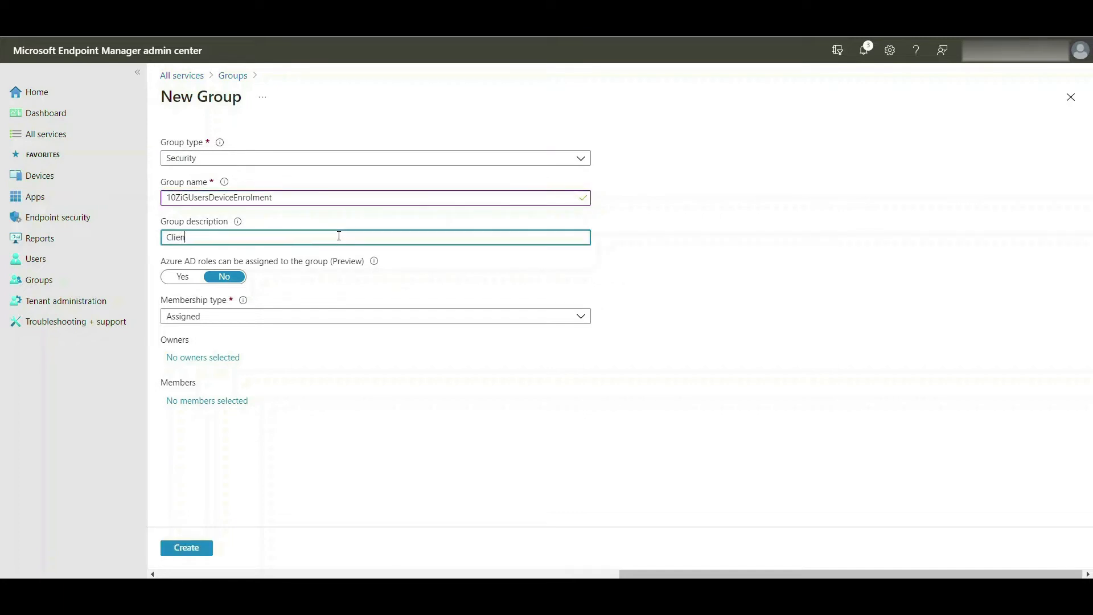
{"action": "type", "text": "t end user enrolment"}
{"action": "left_click", "coordinate": [556, 315]}
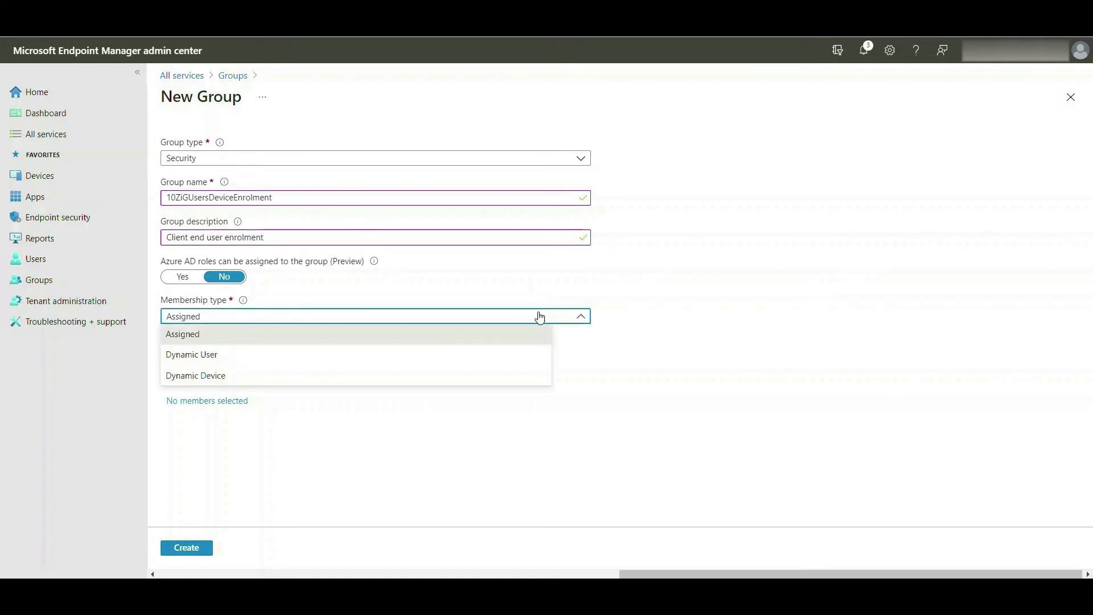
{"action": "left_click", "coordinate": [216, 335]}
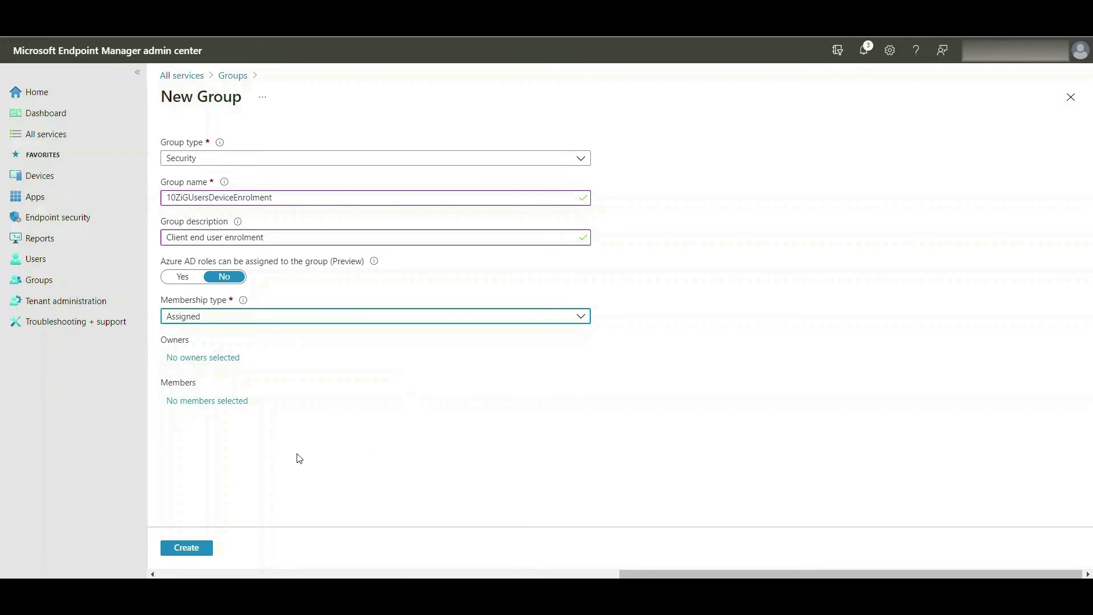
Step: Search for the admin user and add them as the group's owner
{"action": "left_click", "coordinate": [235, 359]}
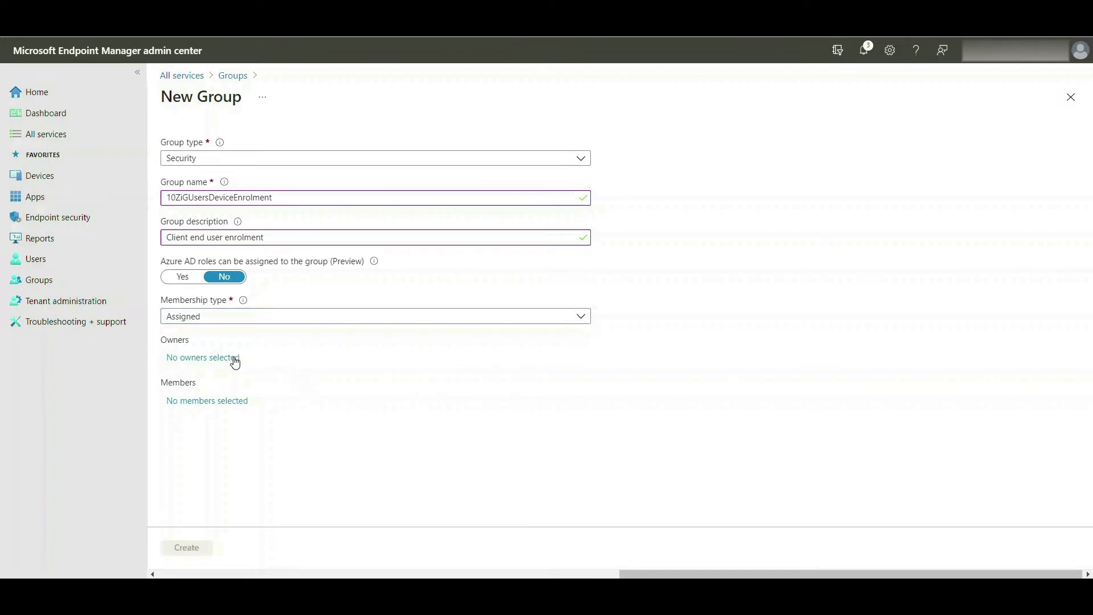
{"action": "left_click", "coordinate": [786, 139]}
{"action": "type", "text": "jasonh"}
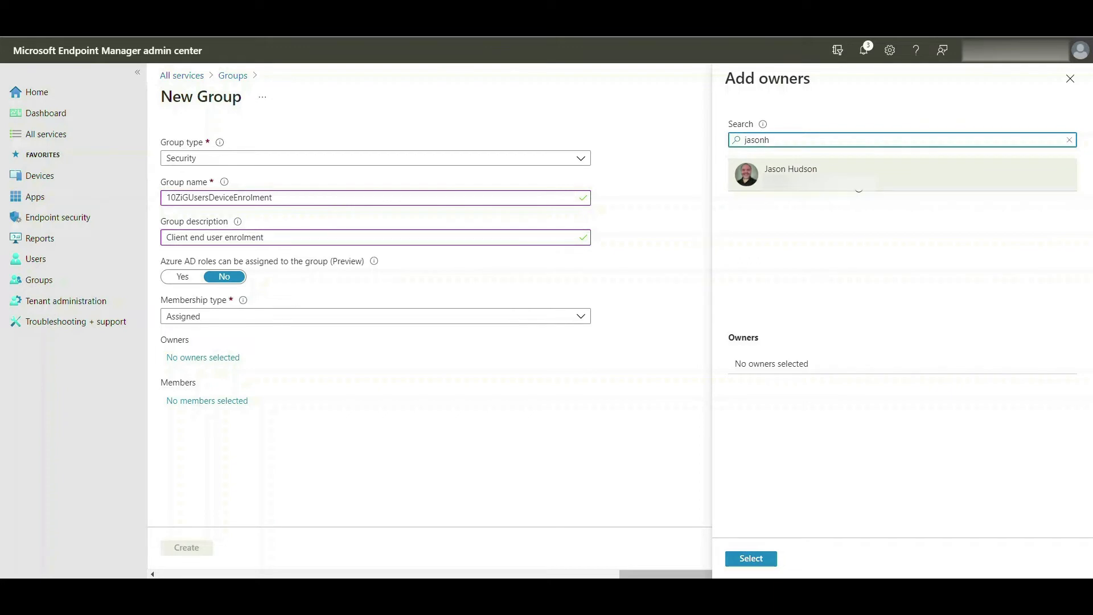
{"action": "left_click", "coordinate": [859, 182]}
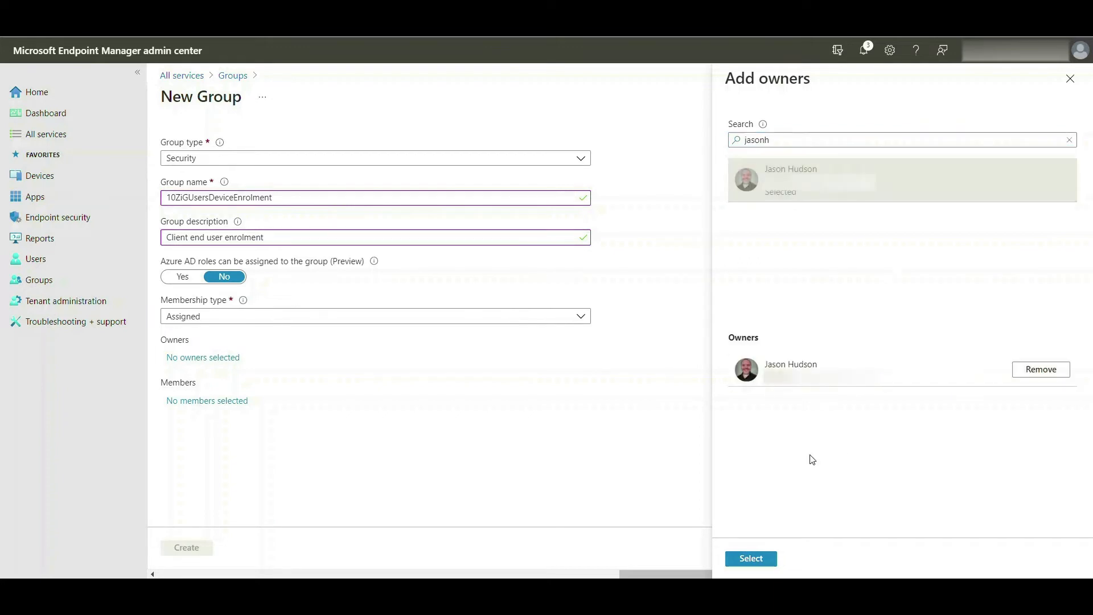
{"action": "left_click", "coordinate": [770, 559]}
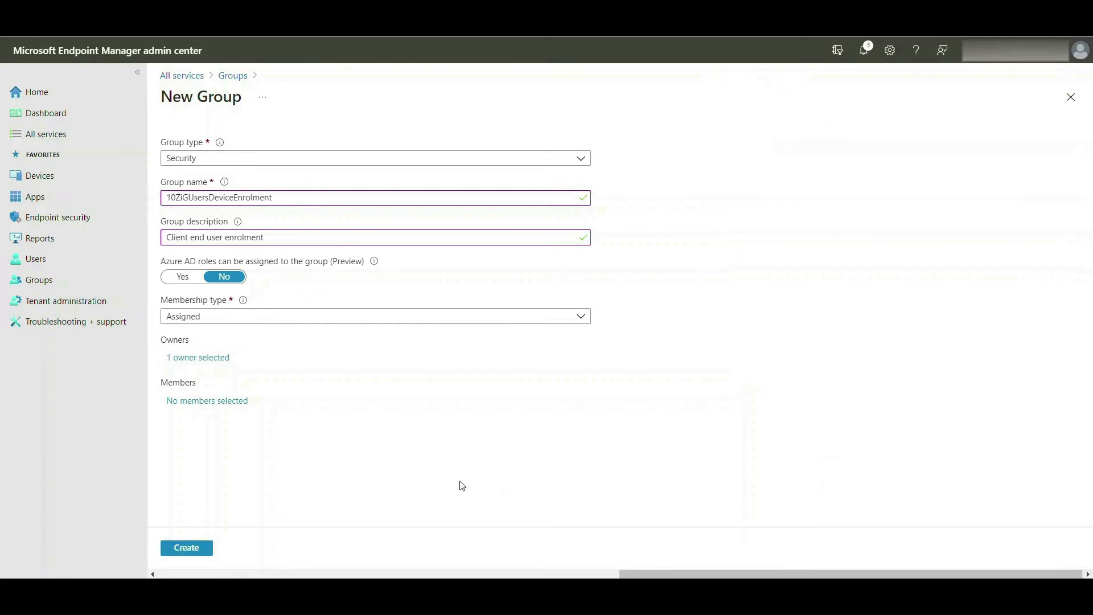
Step: Add the same user as a group member and create the group
{"action": "left_click", "coordinate": [245, 406]}
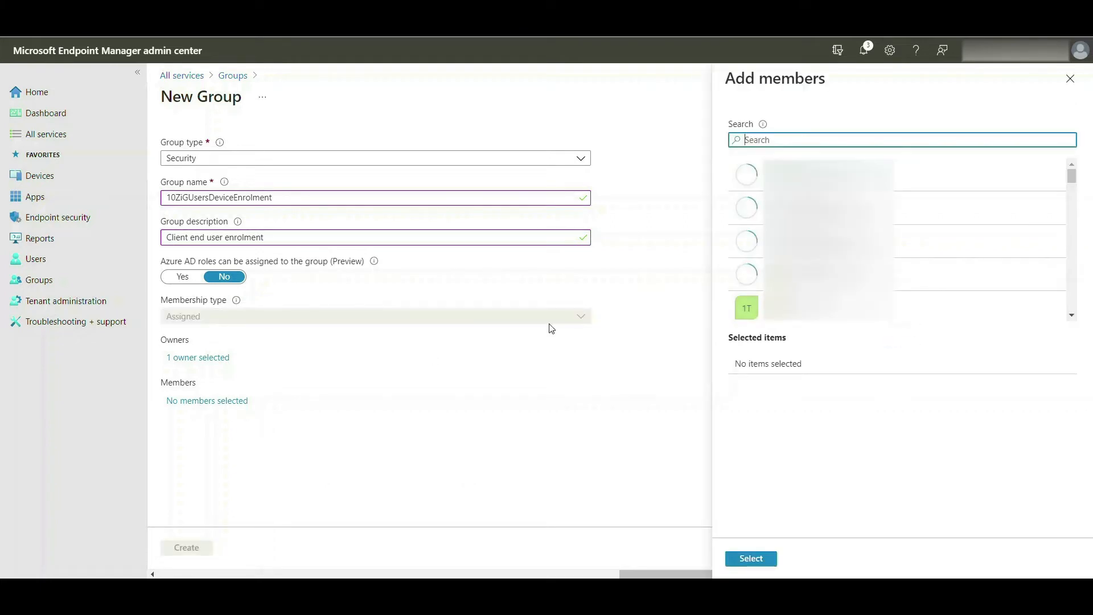
{"action": "type", "text": "jasonh"}
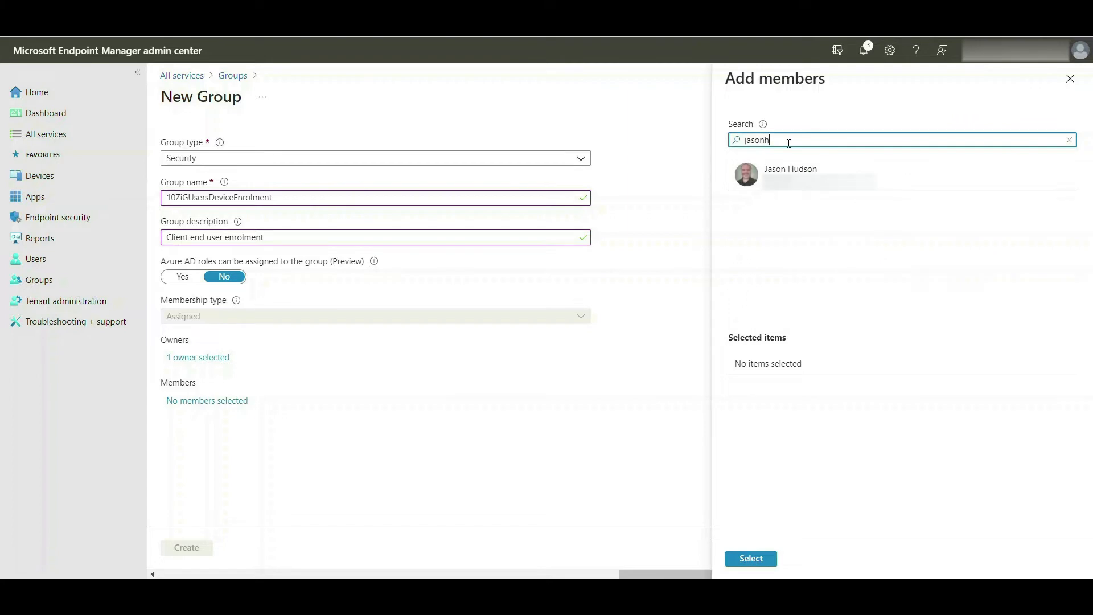
{"action": "left_click", "coordinate": [895, 181]}
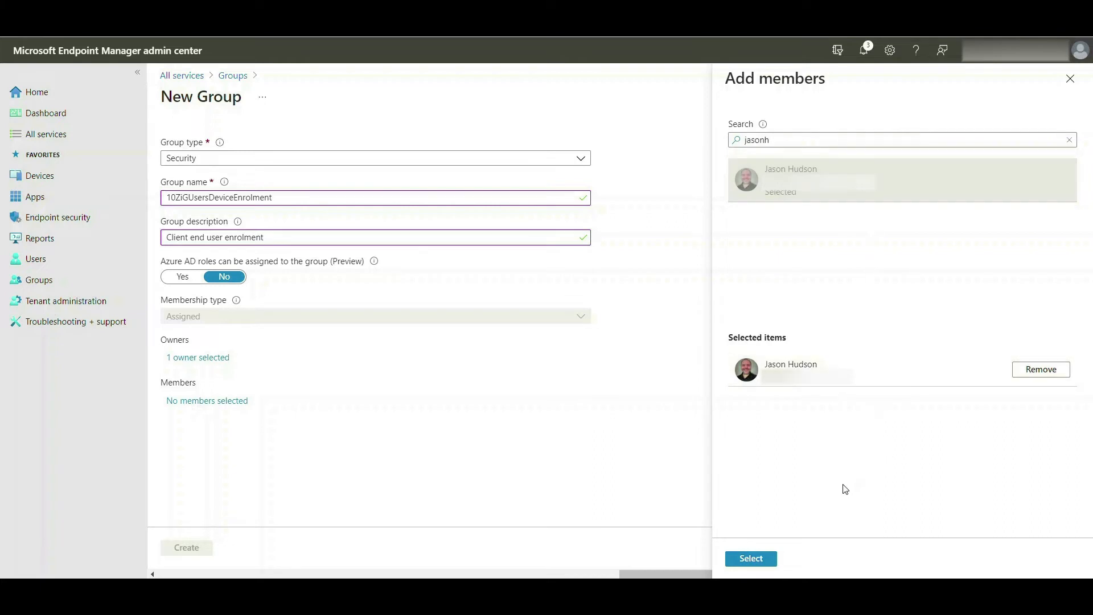
{"action": "left_click", "coordinate": [771, 562]}
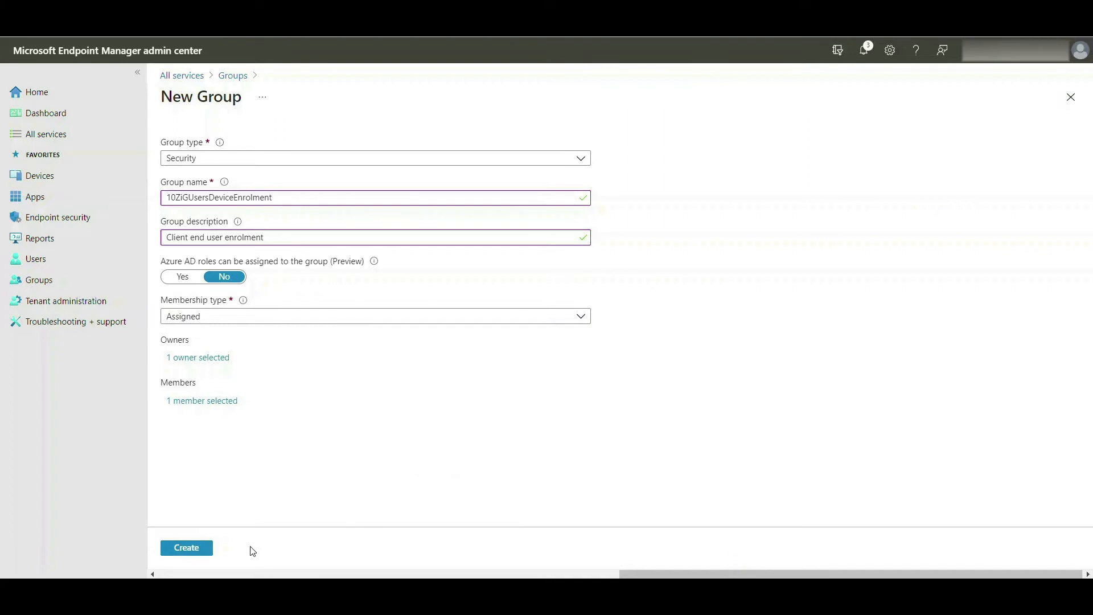
{"action": "left_click", "coordinate": [201, 552]}
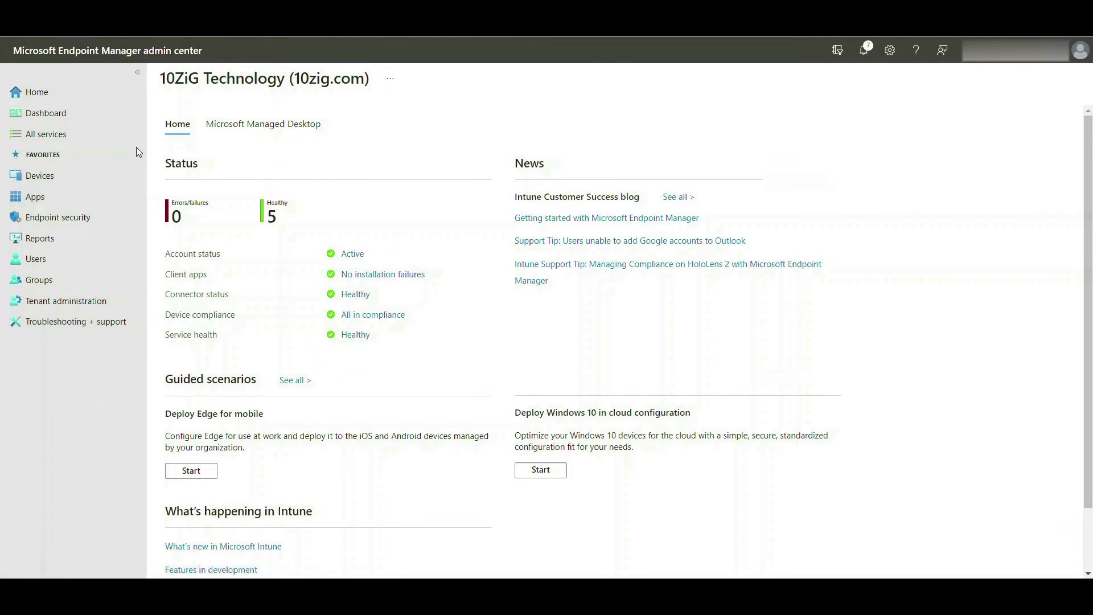
Step: Start another new group from All groups with Security as the group type
{"action": "left_click", "coordinate": [123, 137]}
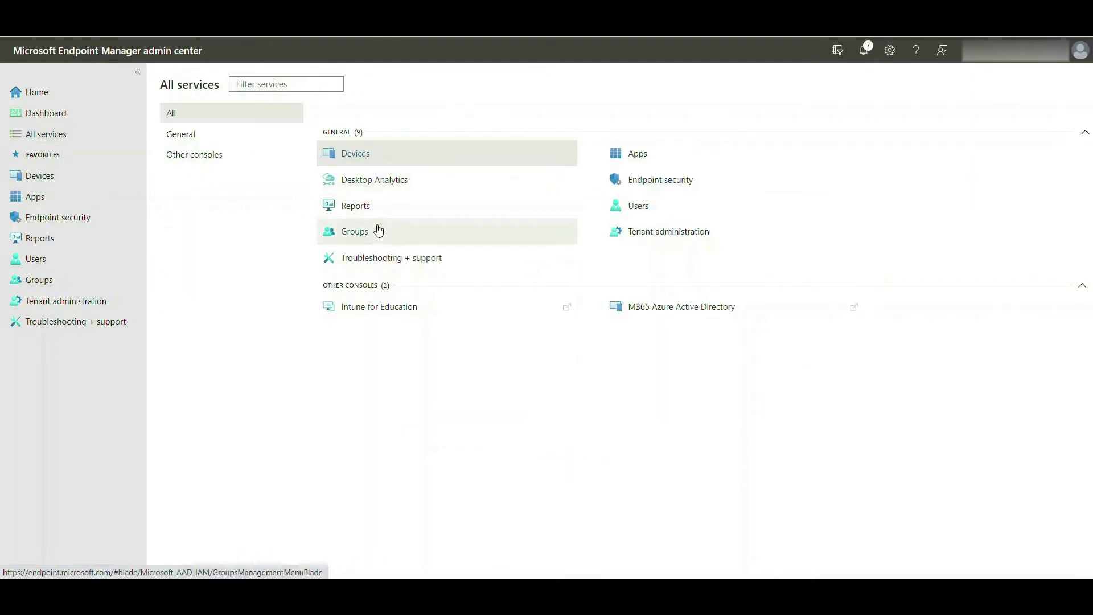
{"action": "left_click", "coordinate": [394, 234]}
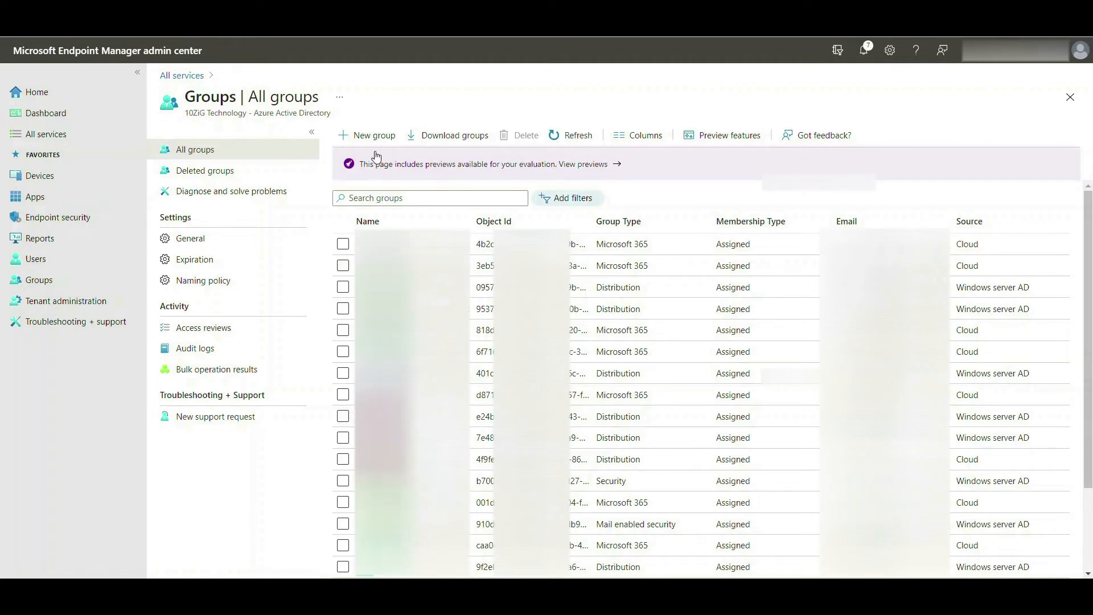
{"action": "left_click", "coordinate": [374, 136]}
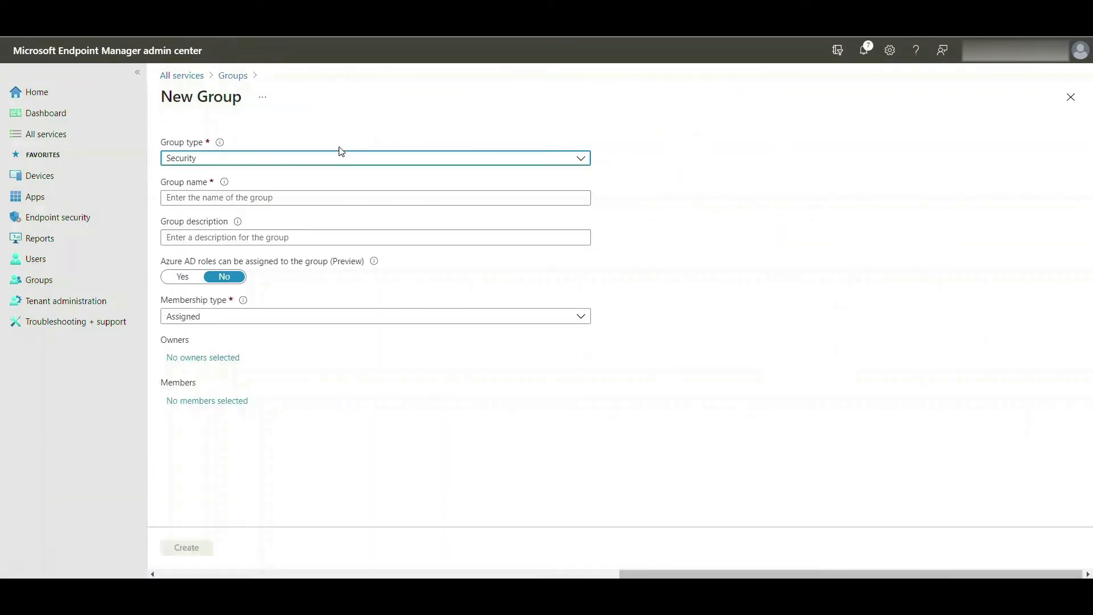
{"action": "left_click", "coordinate": [581, 158]}
{"action": "left_click", "coordinate": [520, 176]}
Step: Name the group 10ZiGDevices, describe it as Client end enrolled devices, and set membership to Dynamic Device
{"action": "left_click", "coordinate": [401, 199]}
{"action": "type", "text": "10ZiGDevices"}
{"action": "left_click", "coordinate": [305, 240]}
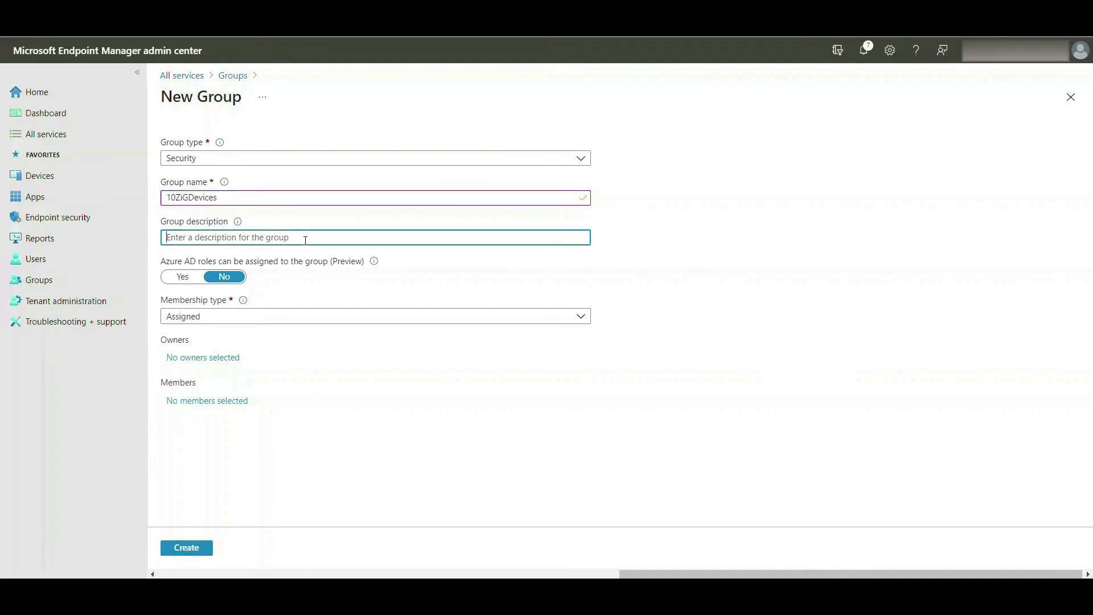
{"action": "type", "text": "Client end enrolled devices"}
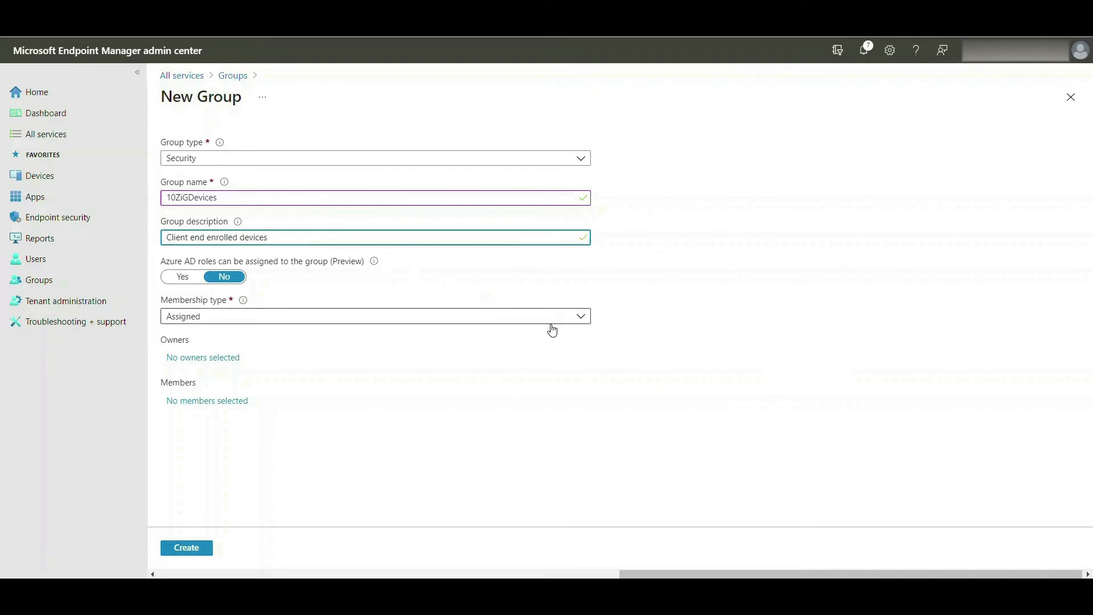
{"action": "left_click", "coordinate": [584, 322]}
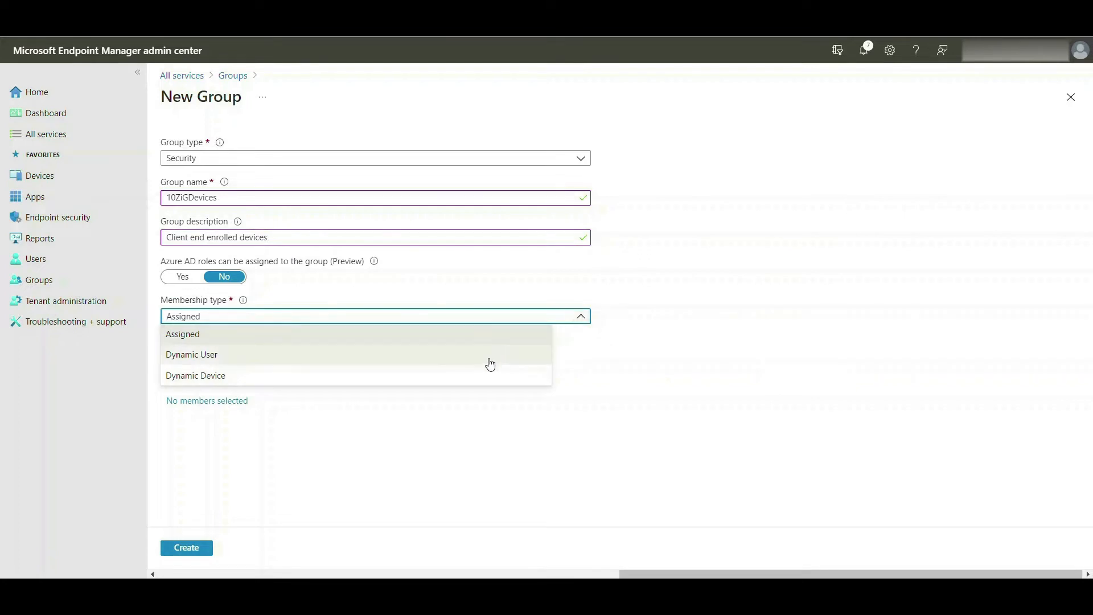
{"action": "left_click", "coordinate": [481, 377]}
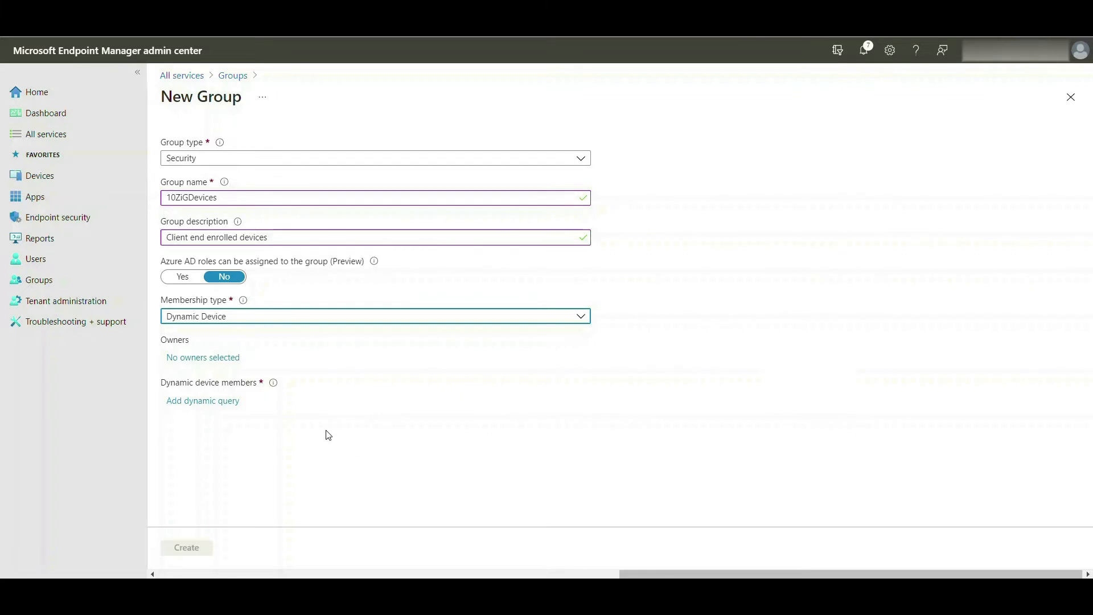
Step: Search for the admin user and make them the owner of the 10ZiGDevices group
{"action": "left_click", "coordinate": [224, 356]}
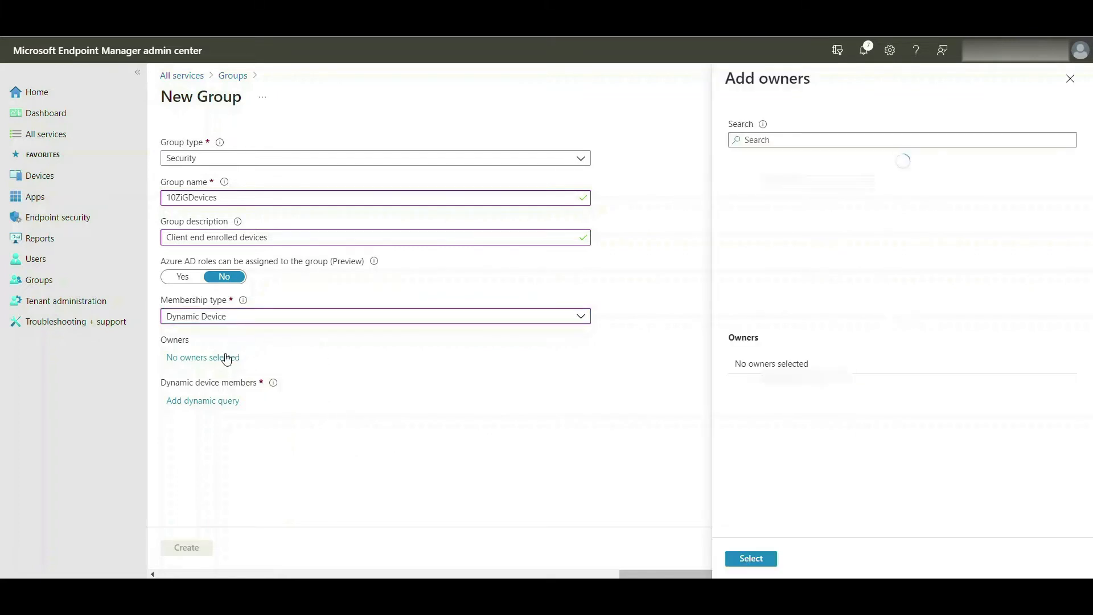
{"action": "type", "text": "jason"}
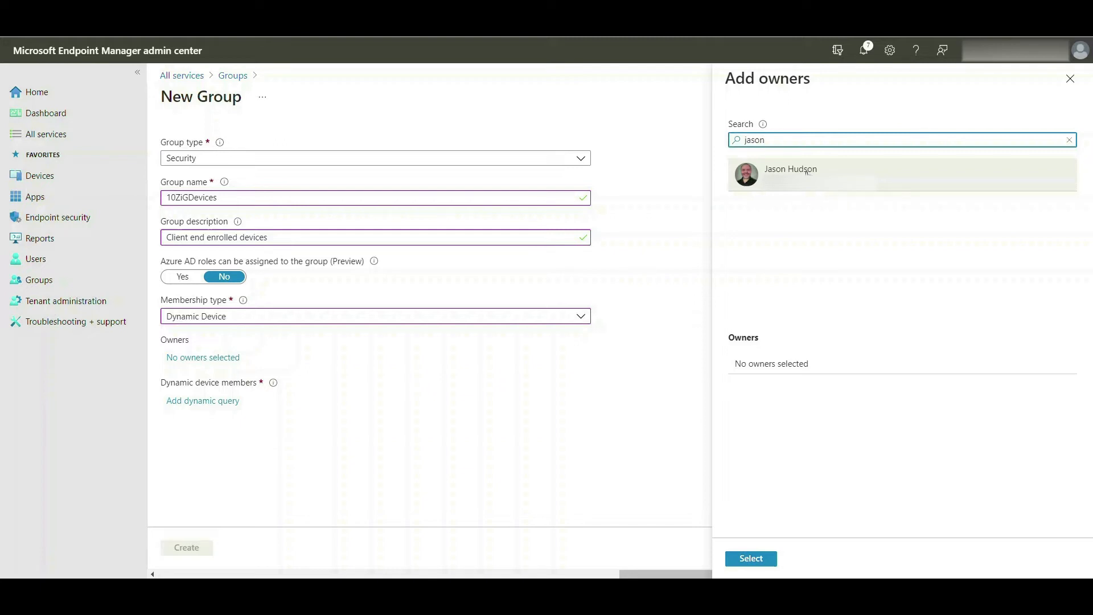
{"action": "left_click", "coordinate": [806, 171]}
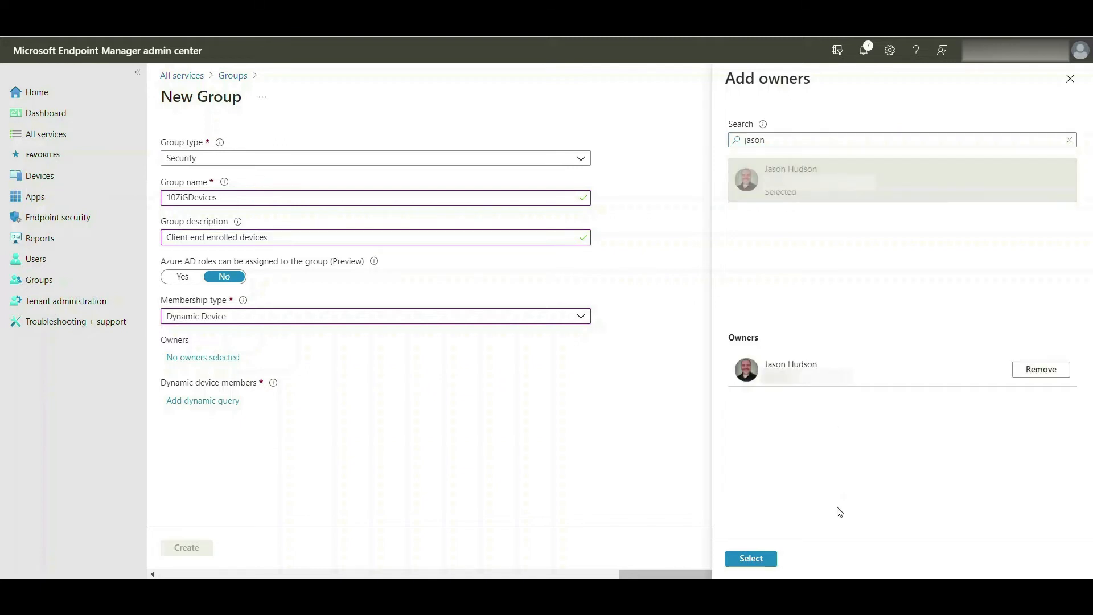
{"action": "left_click", "coordinate": [750, 559]}
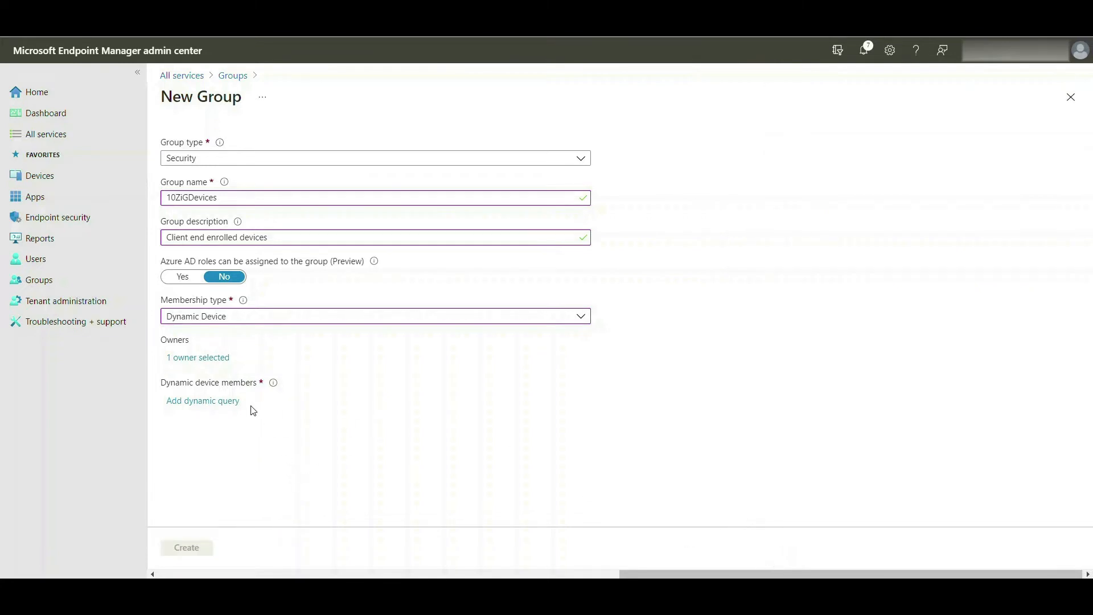
Step: Add a dynamic device membership rule where displayName starts with DESKTOP-L0C
{"action": "left_click", "coordinate": [234, 402]}
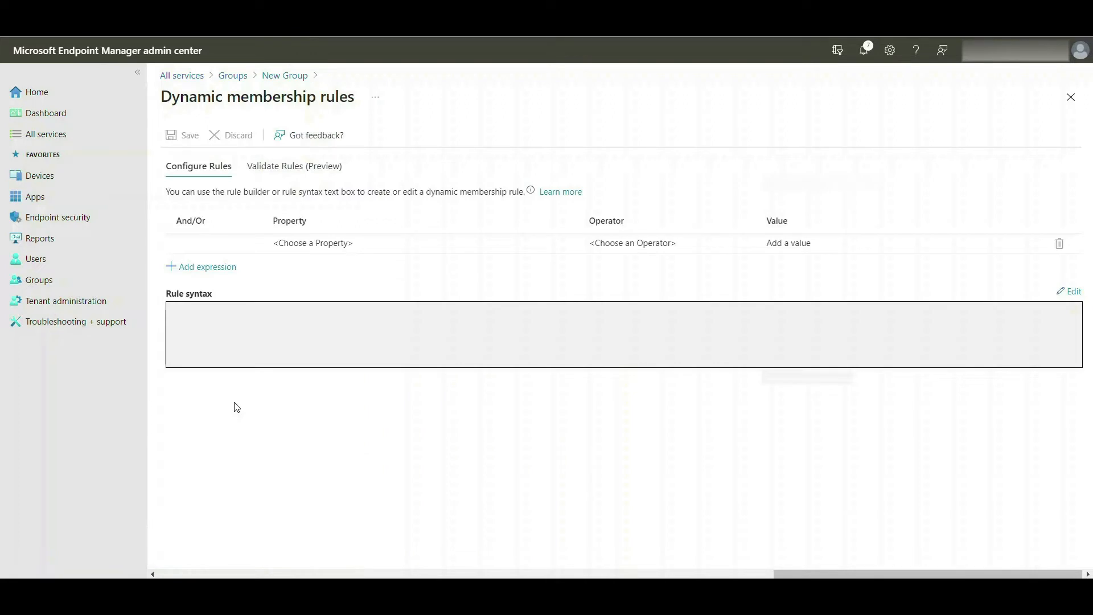
{"action": "mouse_move", "coordinate": [477, 247]}
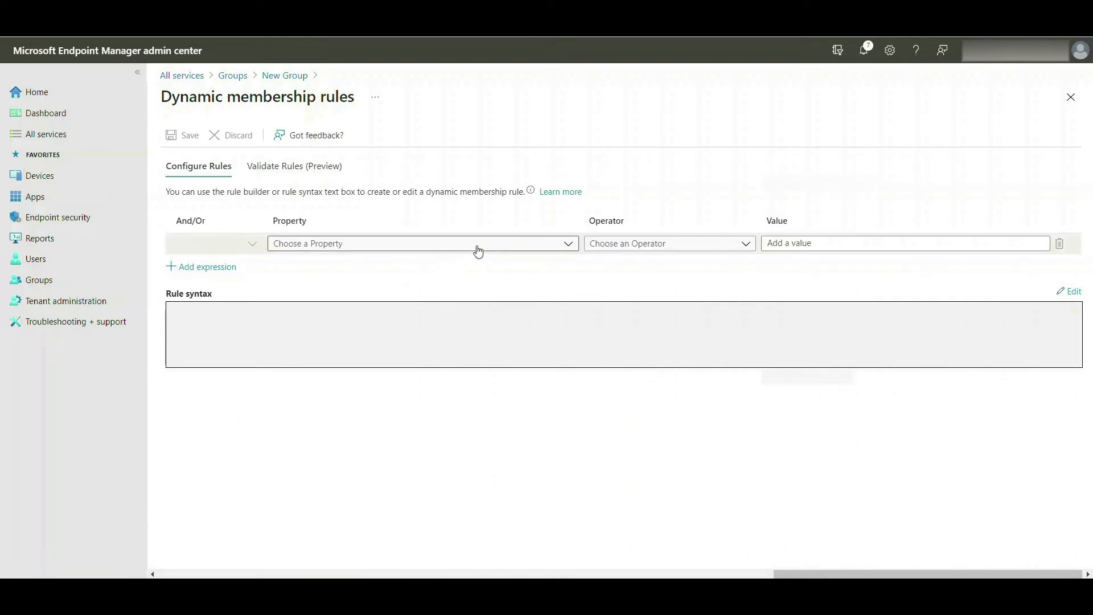
{"action": "left_click", "coordinate": [570, 245]}
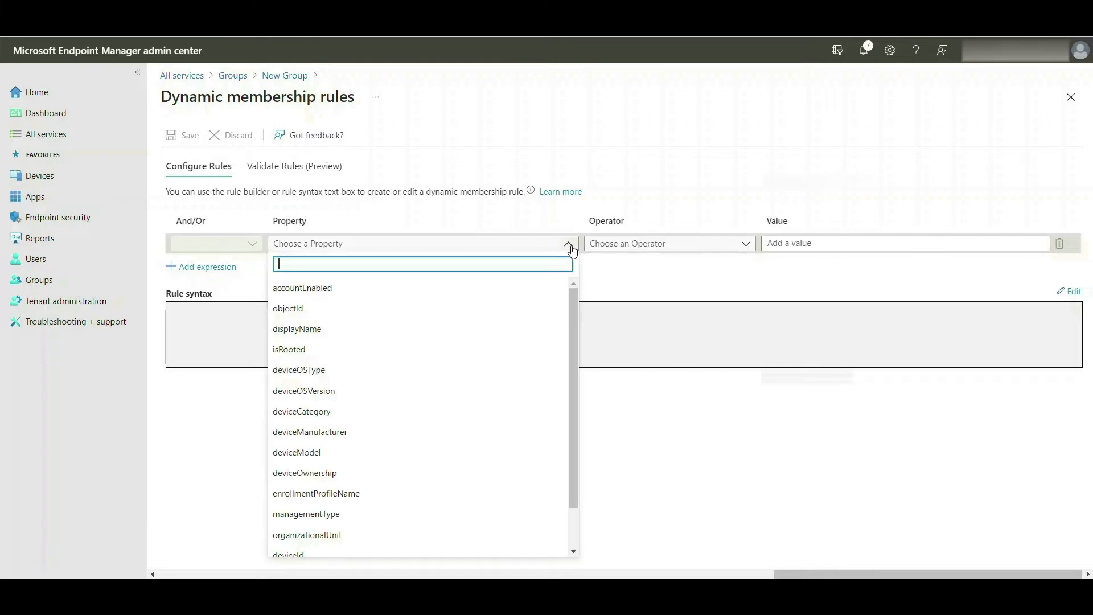
{"action": "left_click", "coordinate": [409, 329]}
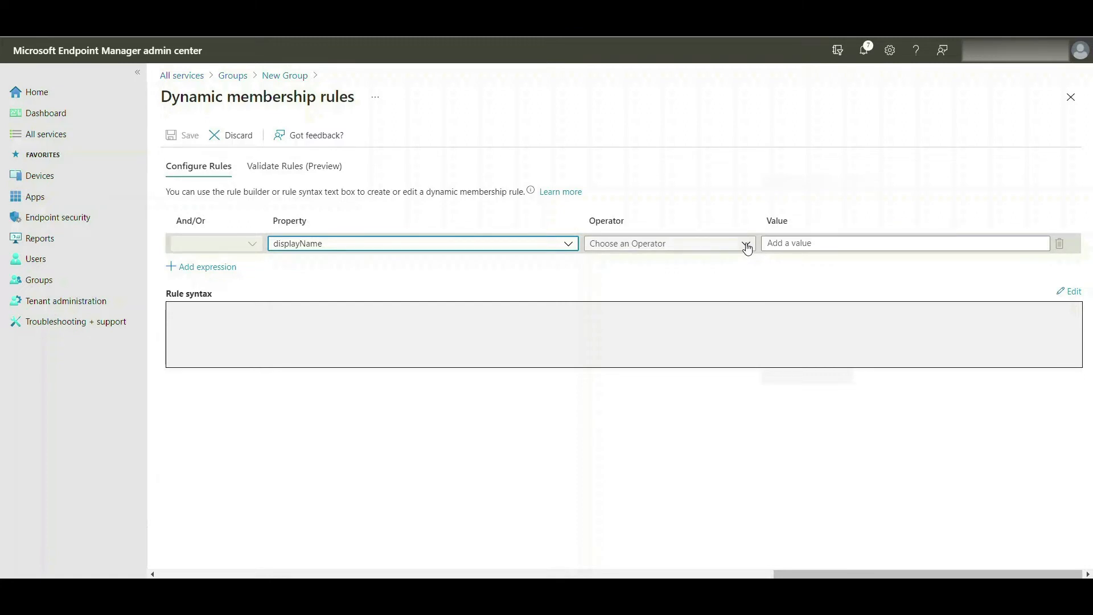
{"action": "left_click", "coordinate": [746, 244]}
{"action": "type", "text": "s"}
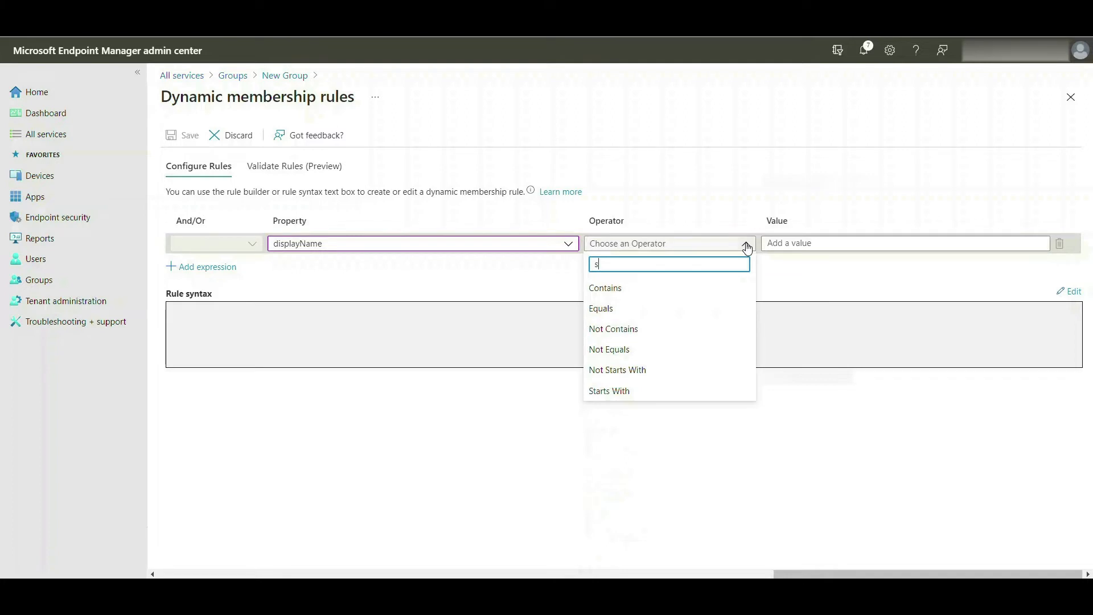
{"action": "left_click", "coordinate": [652, 392]}
{"action": "left_click", "coordinate": [1022, 244]}
{"action": "type", "text": "DES"}
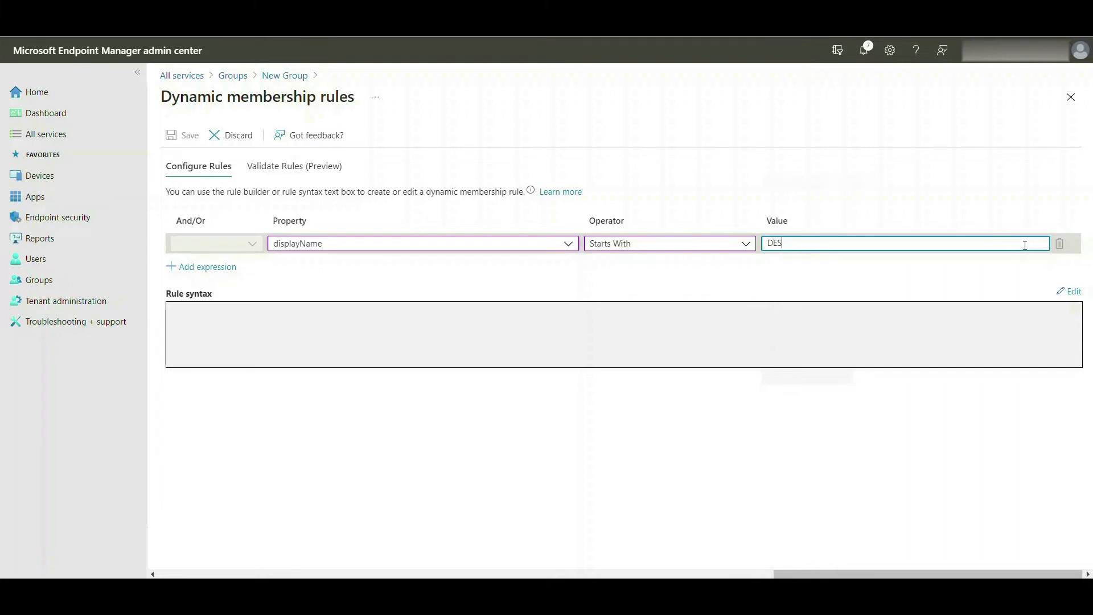
{"action": "type", "text": "KTOP-L0C"}
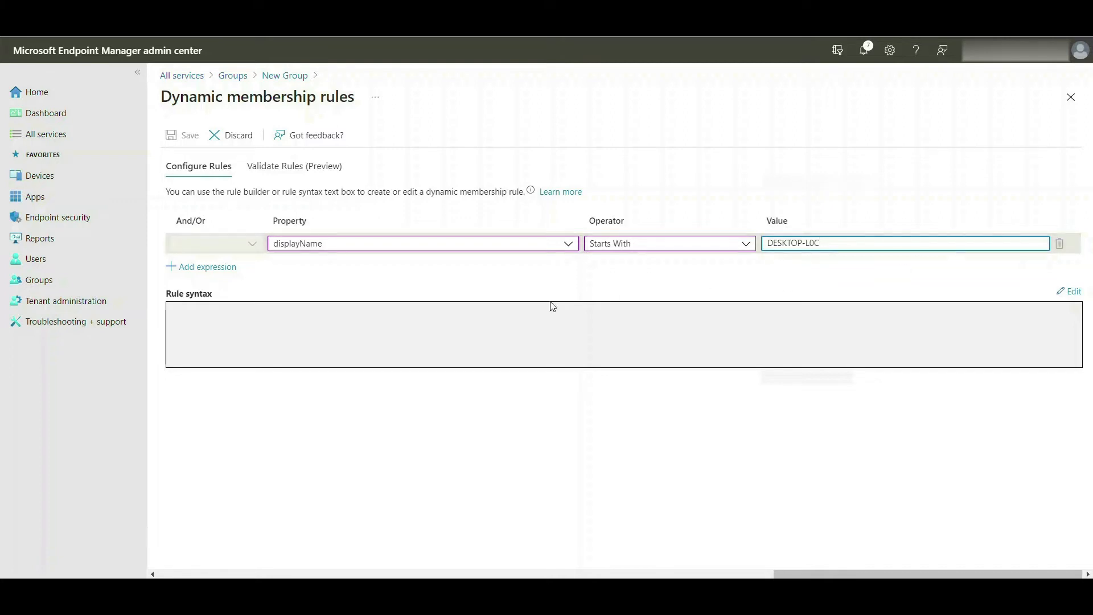
Step: Save the dynamic membership rules and create the 10ZiGDevices group
{"action": "left_click", "coordinate": [228, 269]}
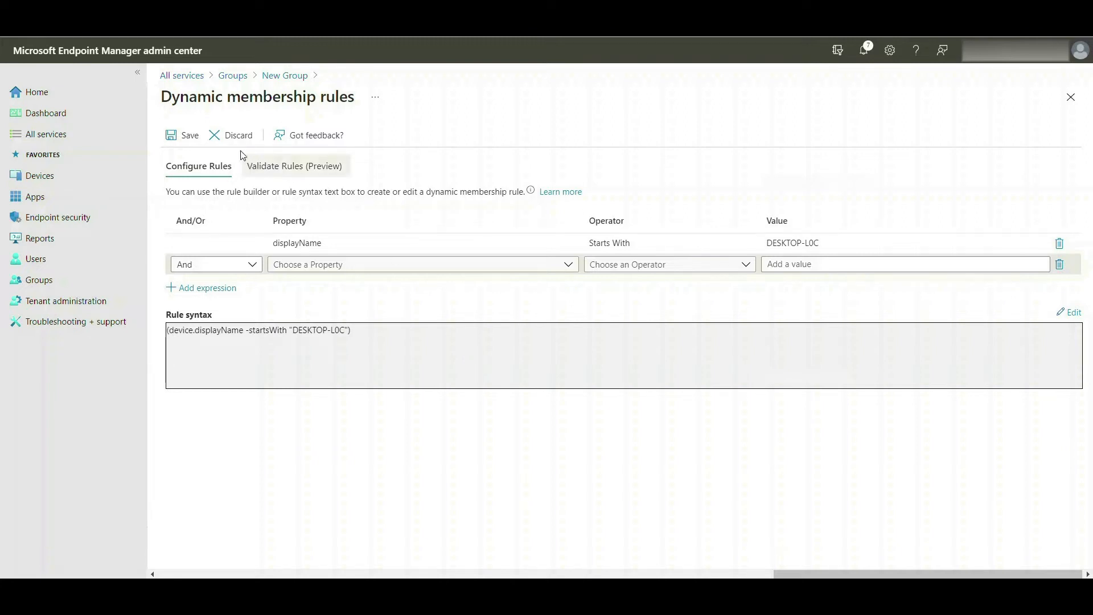
{"action": "left_click", "coordinate": [185, 135]}
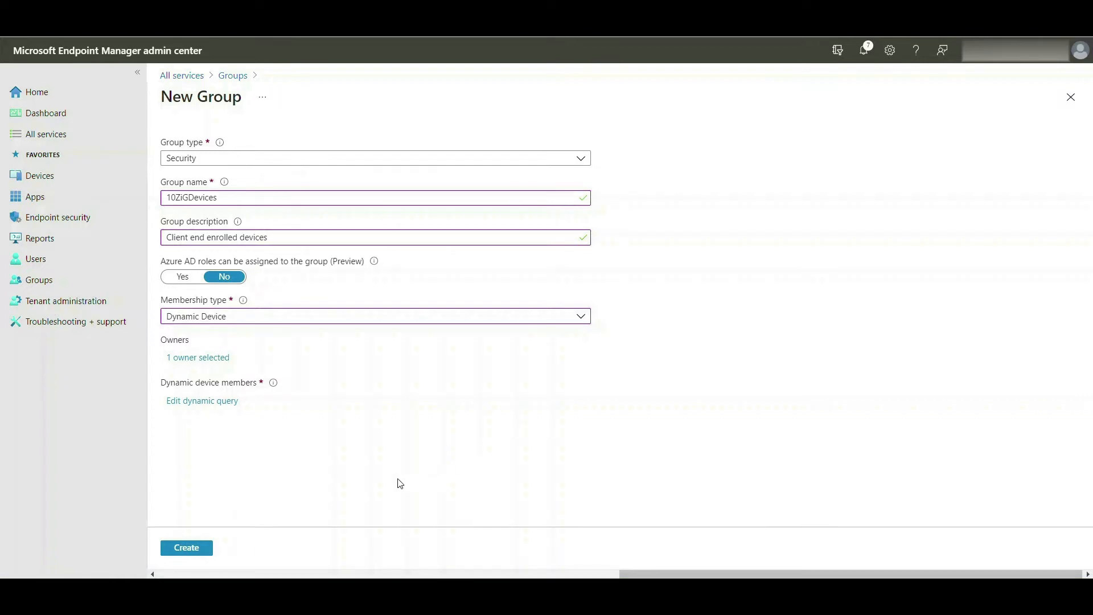
{"action": "left_click", "coordinate": [211, 551]}
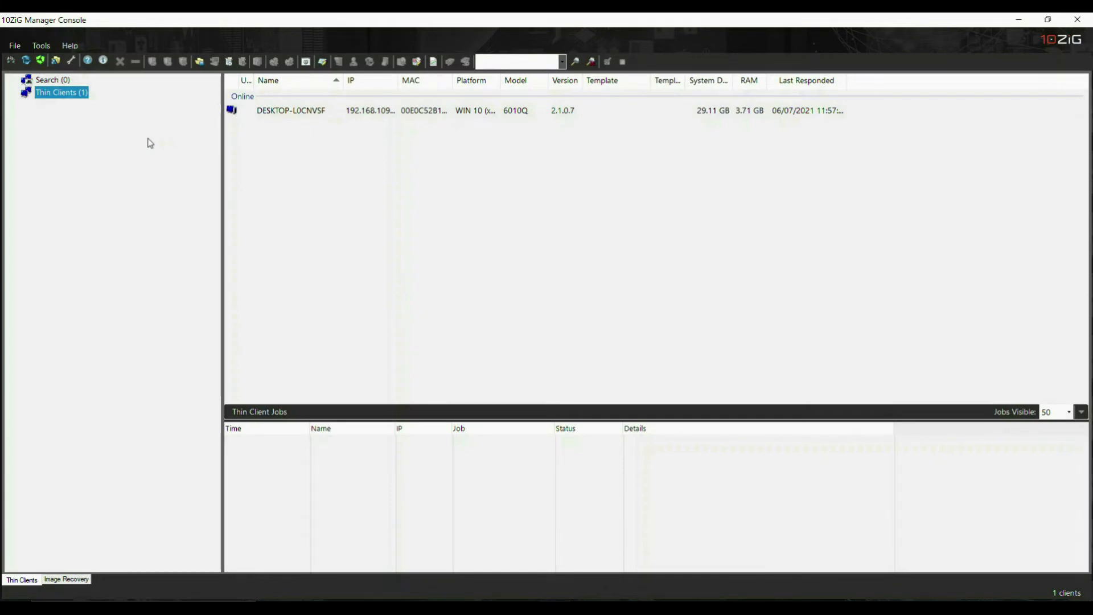
Step: Switch to the 10ZiG Manager Console and add a new thin client group named 10ZiGDevices
{"action": "right_click", "coordinate": [84, 98]}
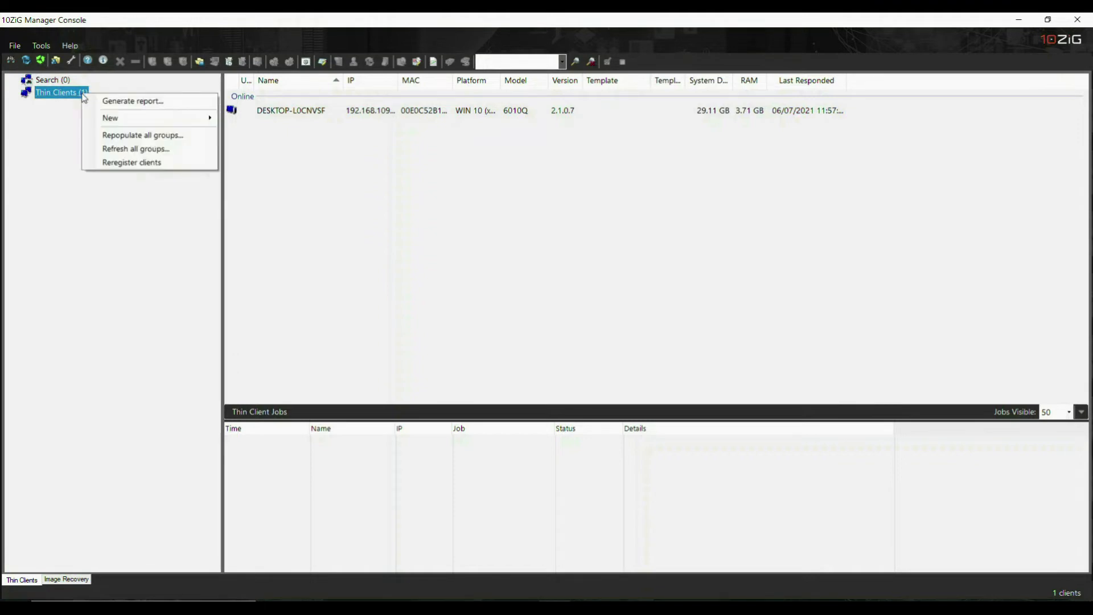
{"action": "mouse_move", "coordinate": [159, 117]}
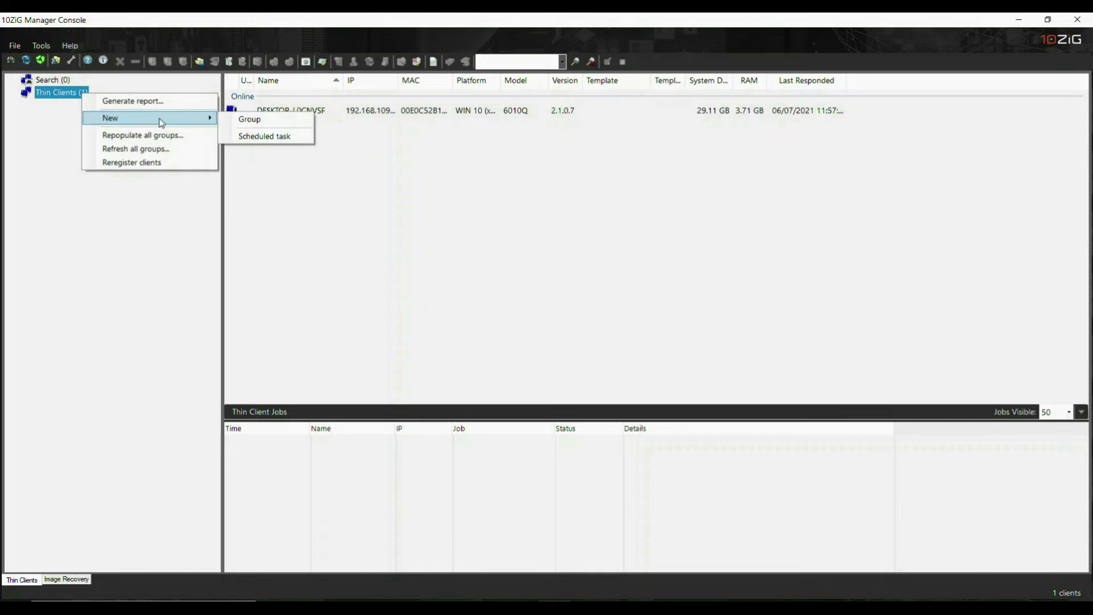
{"action": "left_click", "coordinate": [283, 121]}
{"action": "type", "text": "10ZiGDevices"}
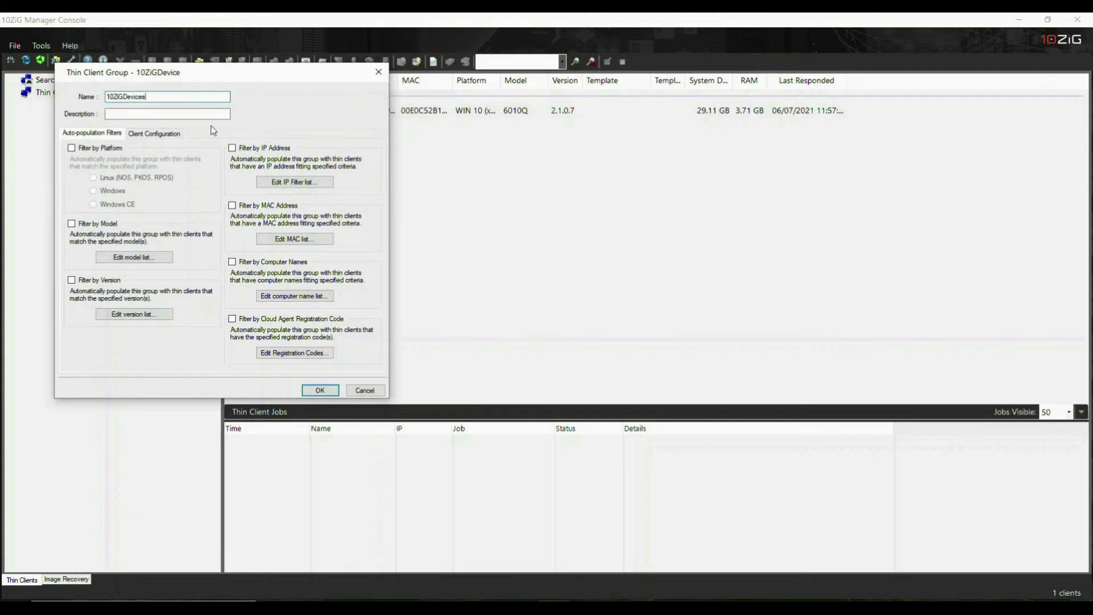
Step: Describe the group as Devices starting with DESKTOP and turn on filtering by computer names
{"action": "left_click", "coordinate": [191, 118]}
{"action": "type", "text": "Devices starting with DESKTOP"}
{"action": "left_click", "coordinate": [233, 264]}
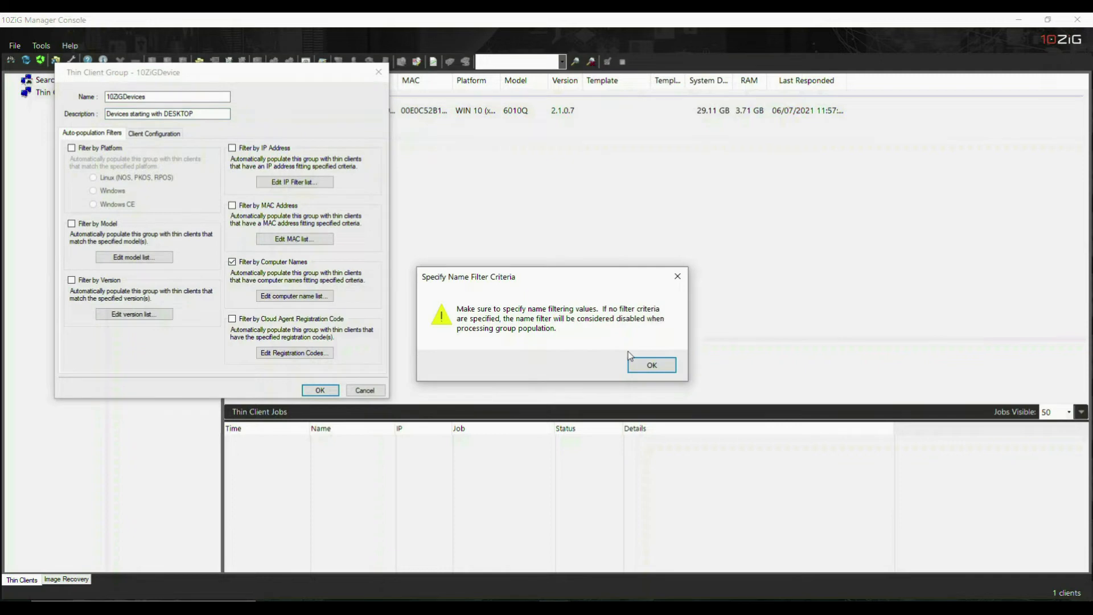
{"action": "left_click", "coordinate": [655, 368]}
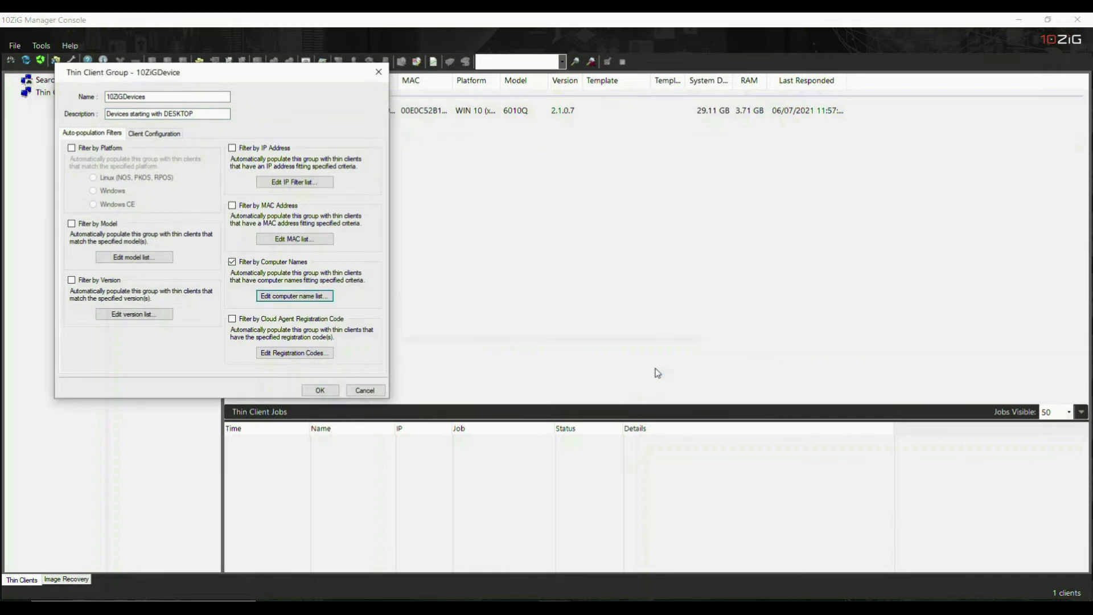
Step: Add an included computer name pattern DESKTOP?* to the filter list and save the group
{"action": "left_click", "coordinate": [325, 297]}
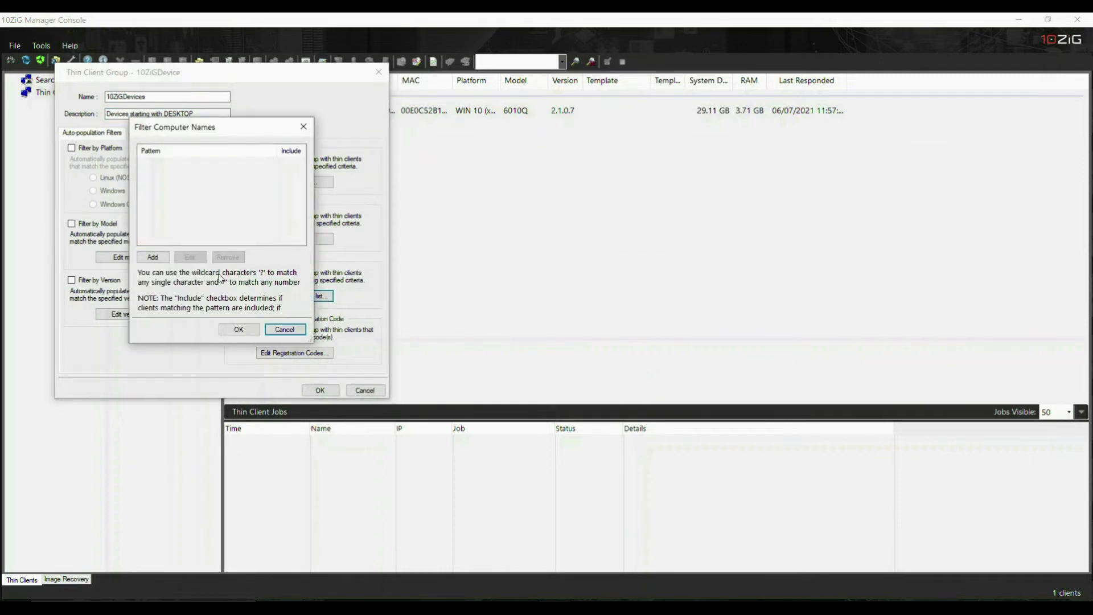
{"action": "left_click", "coordinate": [153, 257]}
{"action": "type", "text": "DESKTOP"}
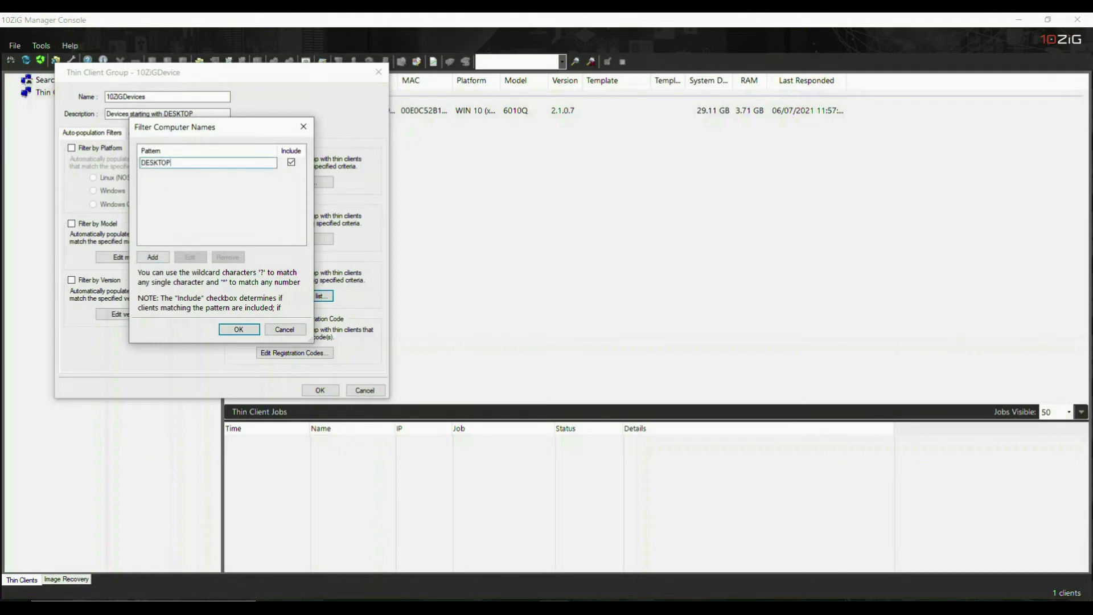
{"action": "type", "text": "?*"}
{"action": "left_click", "coordinate": [254, 332]}
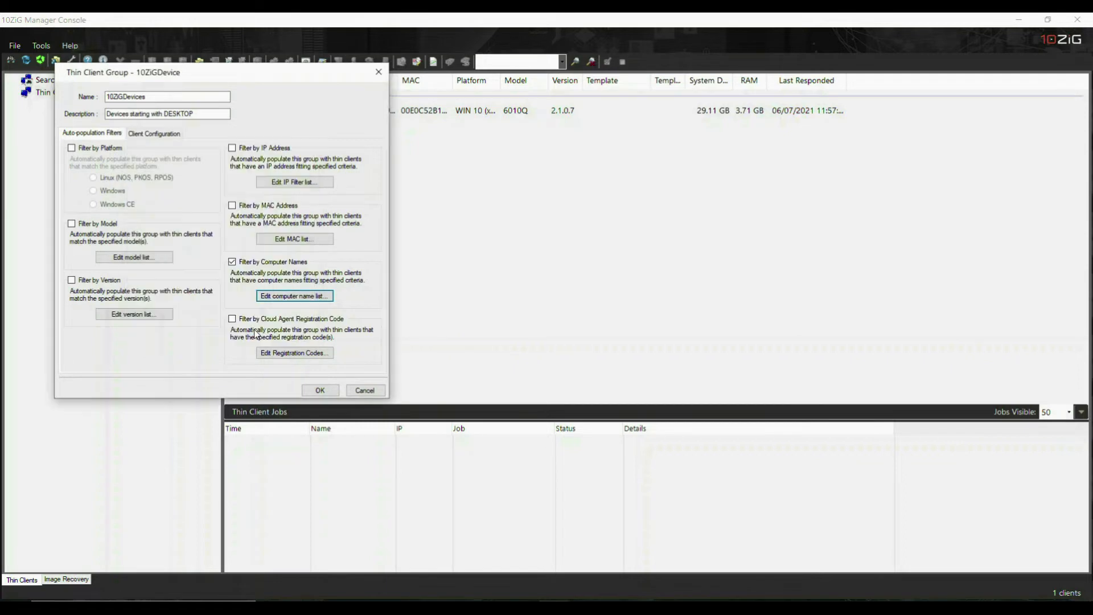
{"action": "left_click", "coordinate": [335, 392]}
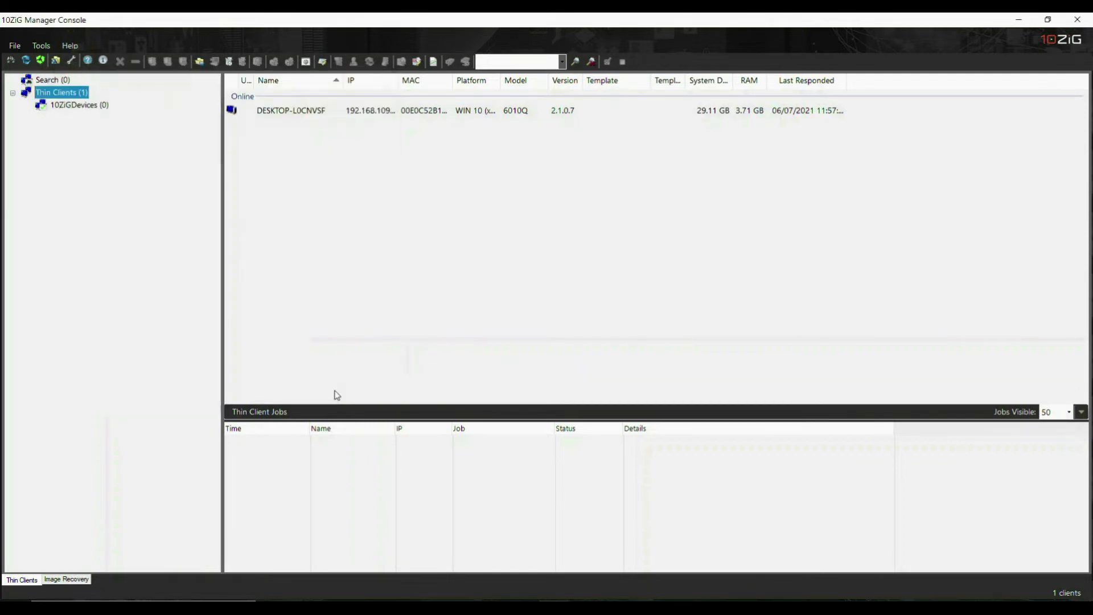
Step: Repopulate the 10ZiGDevices group and confirm the refresh
{"action": "left_click", "coordinate": [96, 107]}
{"action": "right_click", "coordinate": [97, 112]}
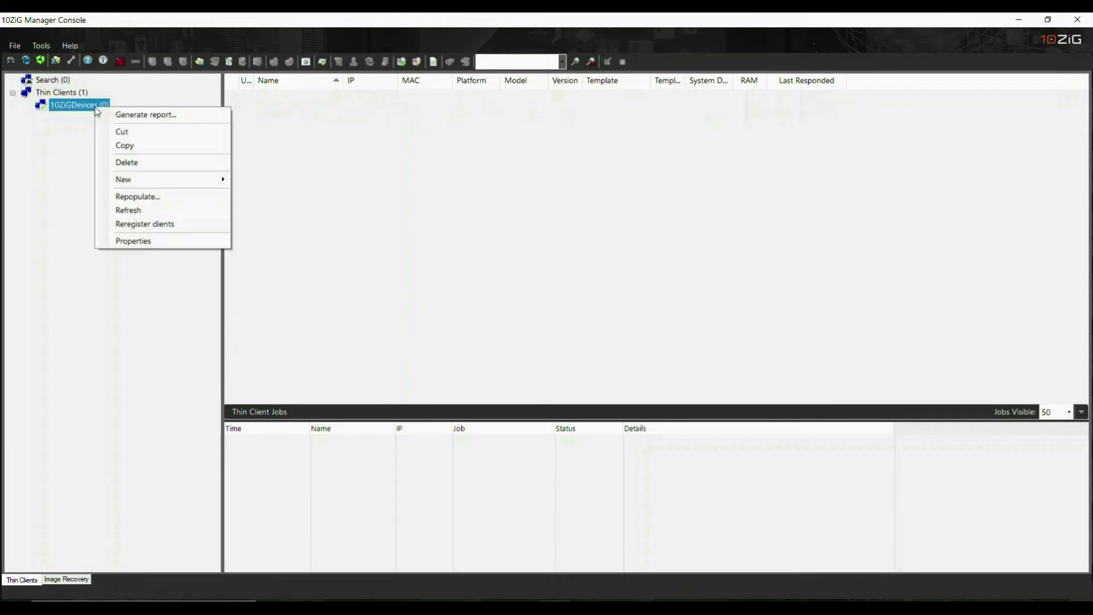
{"action": "left_click", "coordinate": [179, 198]}
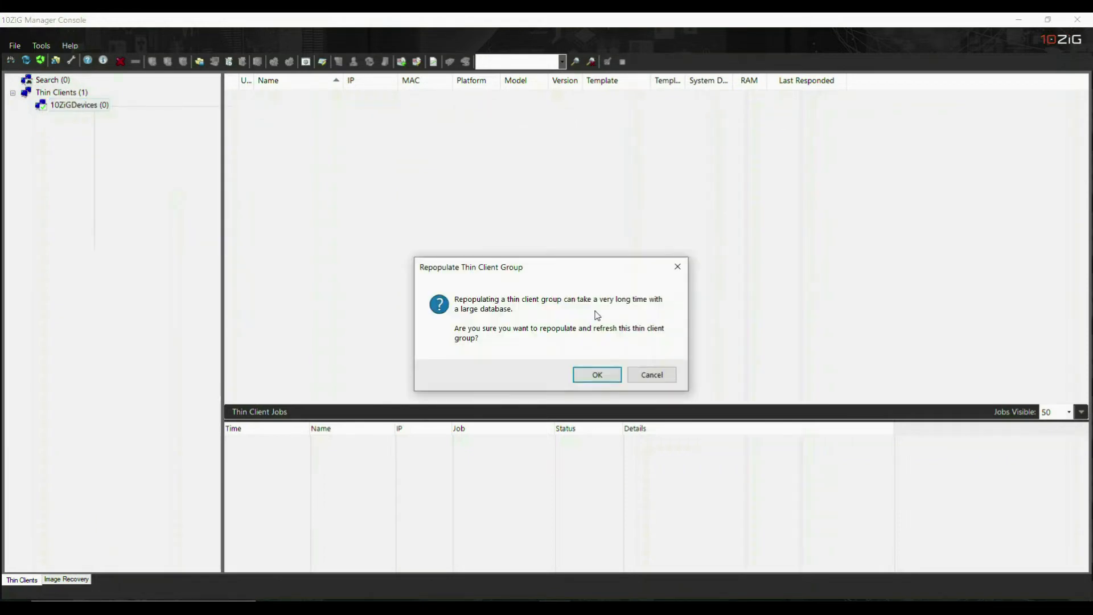
{"action": "left_click", "coordinate": [610, 374]}
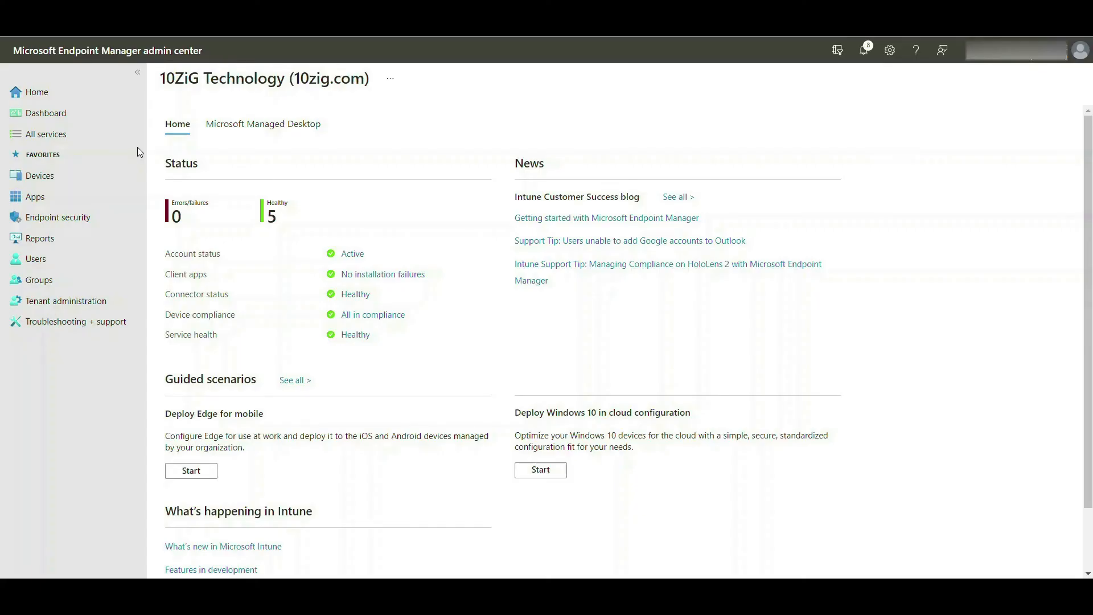
Step: Back in the Endpoint Manager admin center, set Windows automatic enrollment MDM user scope to Some with group 10ZiGUsersDeviceEnrolment
{"action": "left_click", "coordinate": [135, 135]}
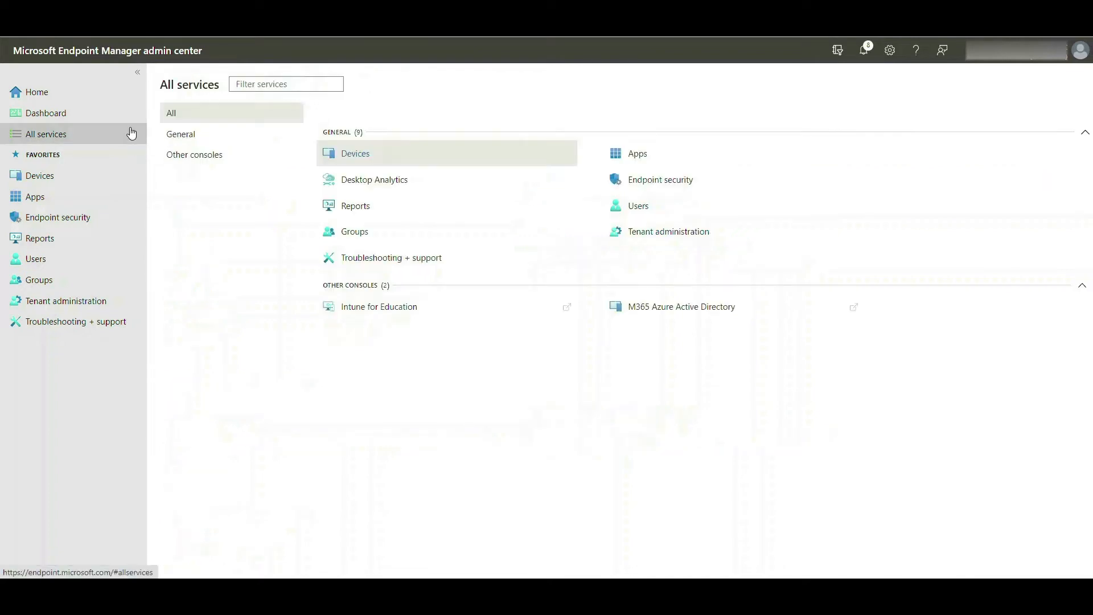
{"action": "left_click", "coordinate": [373, 158]}
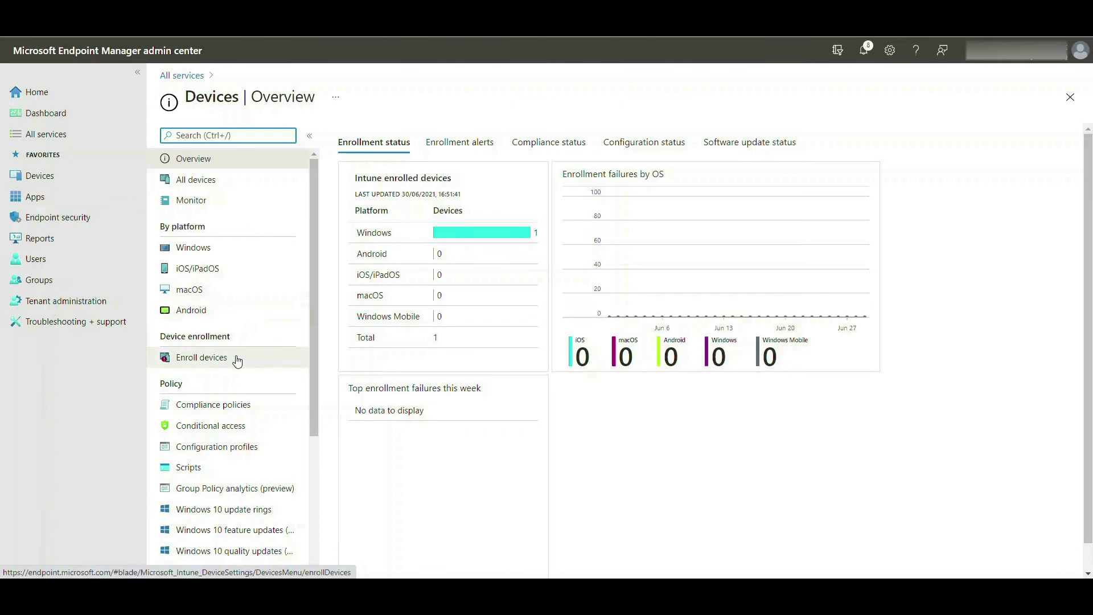
{"action": "left_click", "coordinate": [237, 363]}
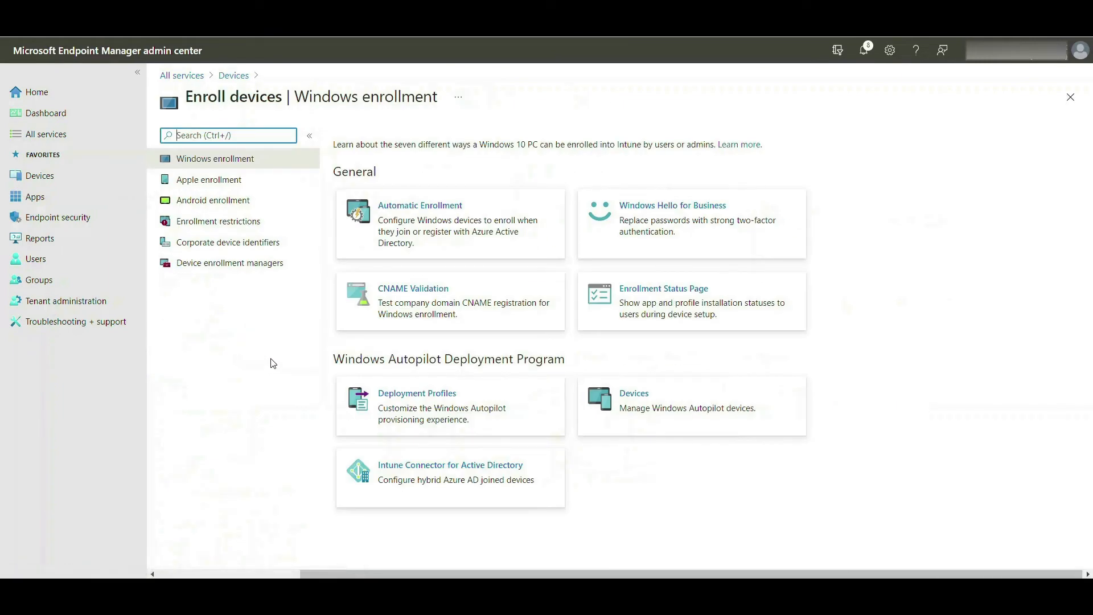
{"action": "left_click", "coordinate": [540, 217]}
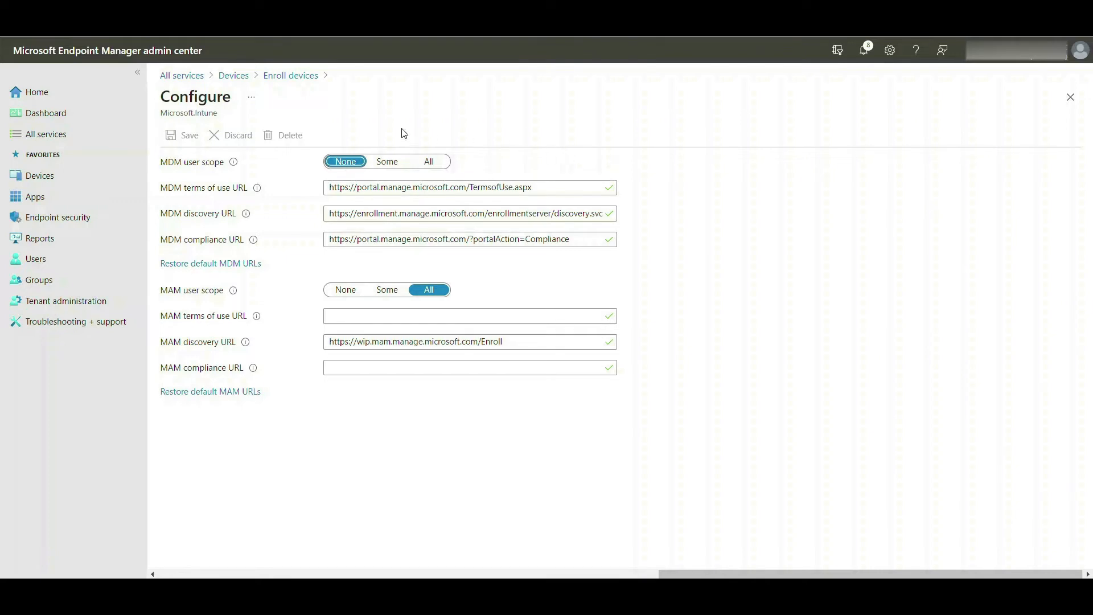
{"action": "left_click", "coordinate": [387, 163]}
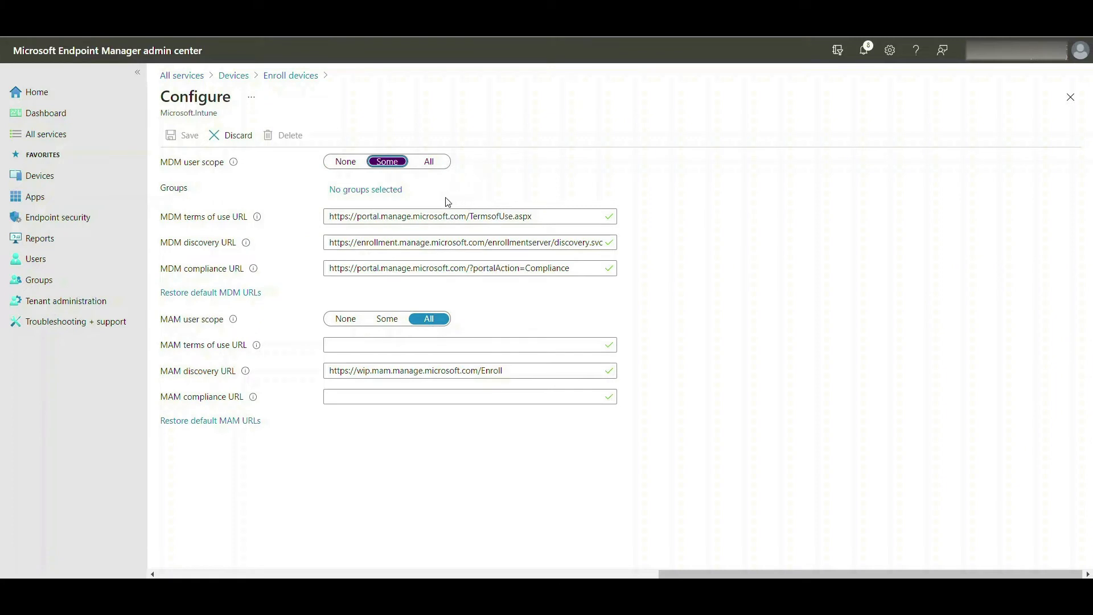
{"action": "left_click", "coordinate": [401, 194]}
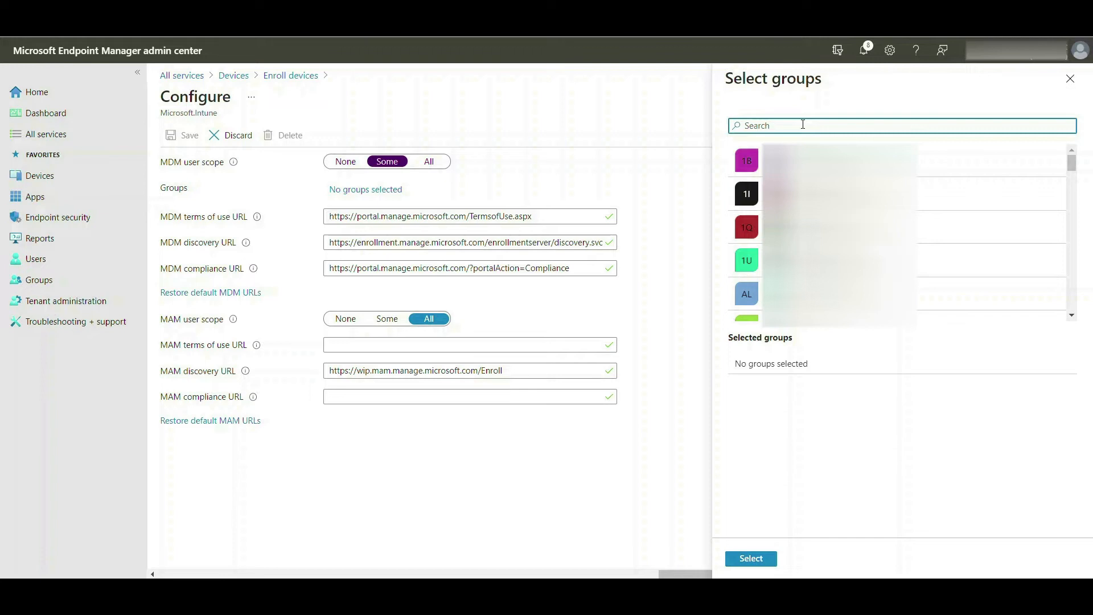
{"action": "type", "text": "10ziguser"}
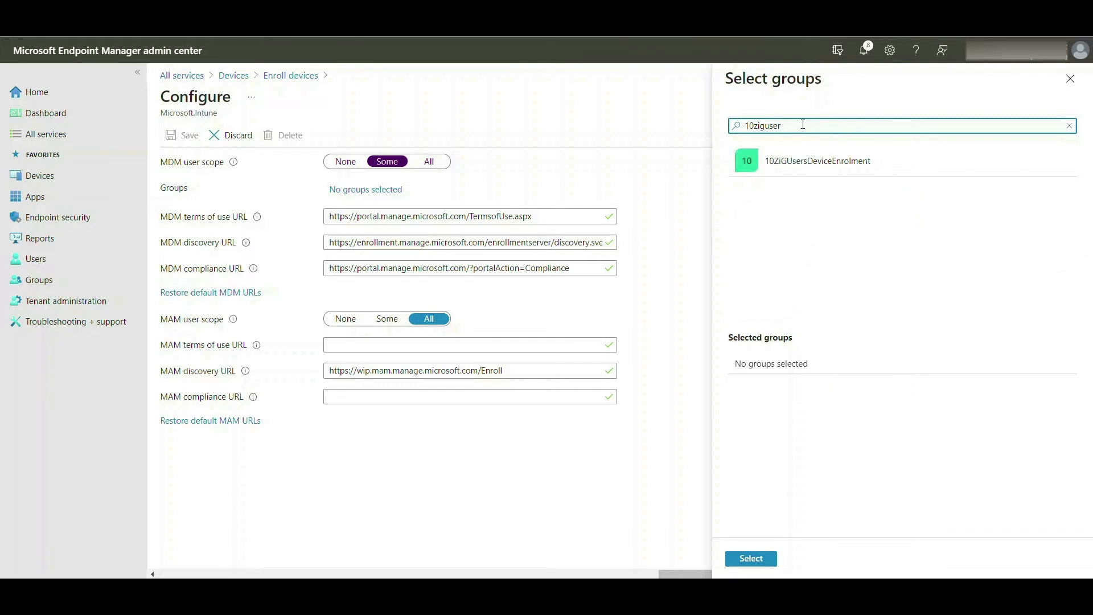
{"action": "left_click", "coordinate": [862, 165]}
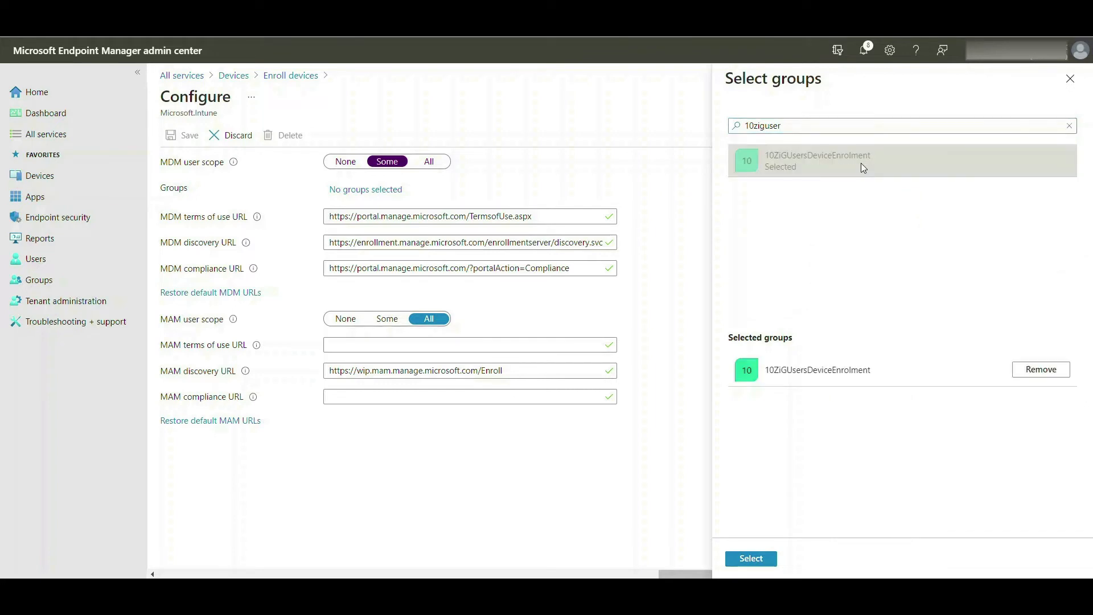
{"action": "left_click", "coordinate": [774, 560]}
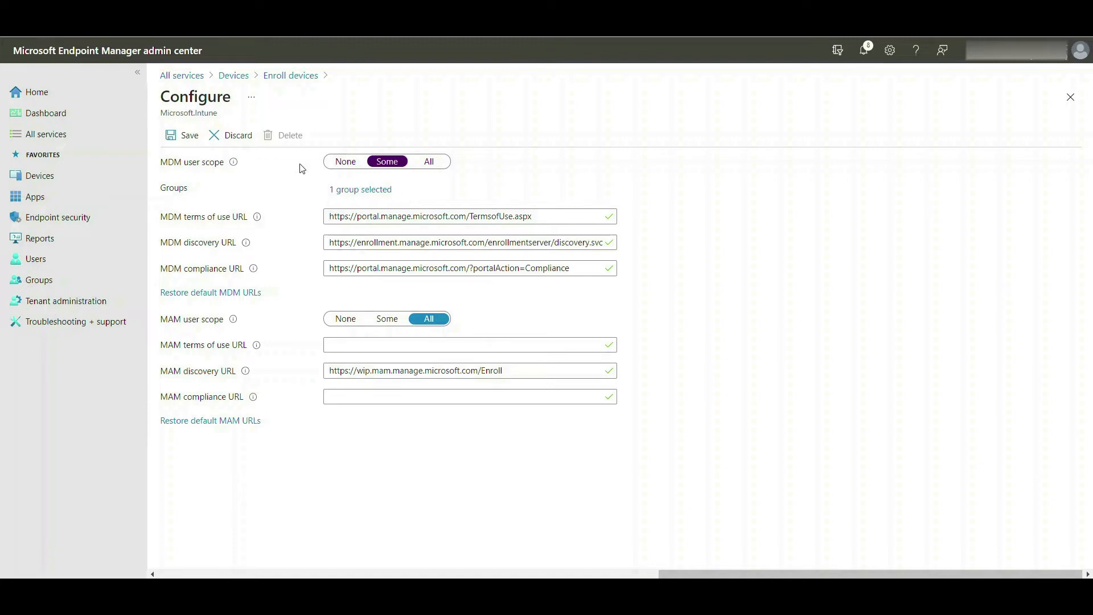
Step: Save the Windows automatic enrollment configuration
{"action": "left_click", "coordinate": [191, 135]}
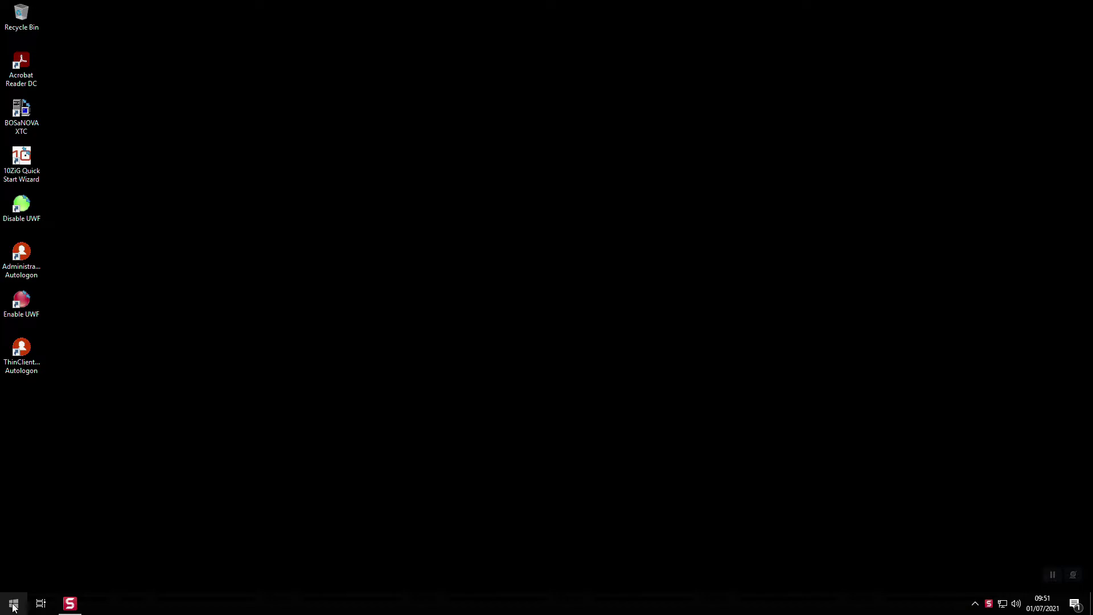
Step: On the thin client, run ms-settings:workplace to open the Access work or school settings
{"action": "left_click", "coordinate": [13, 604]}
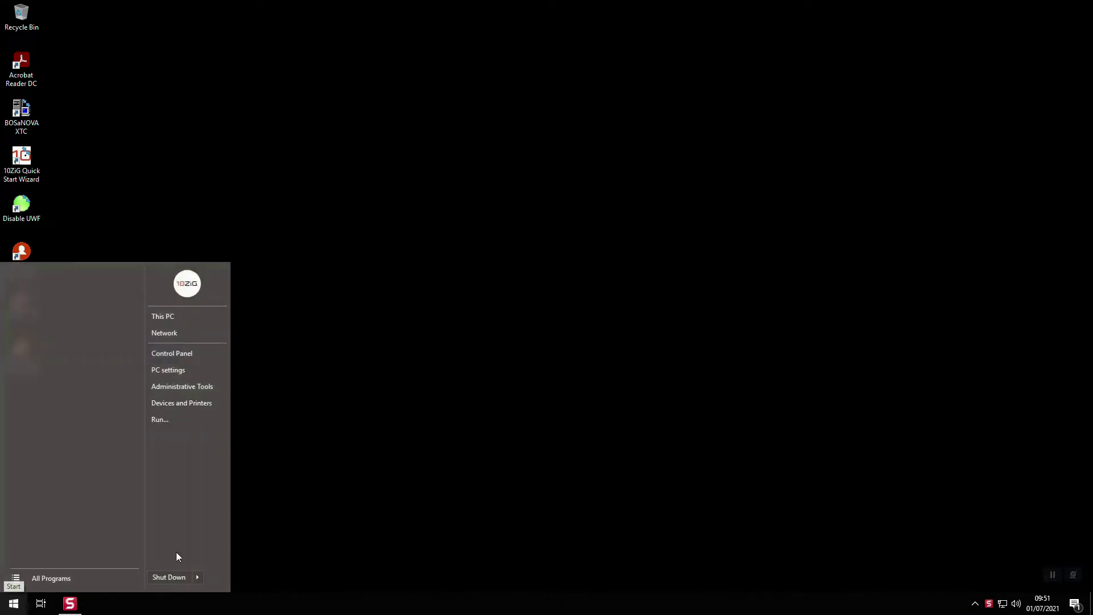
{"action": "left_click", "coordinate": [213, 423]}
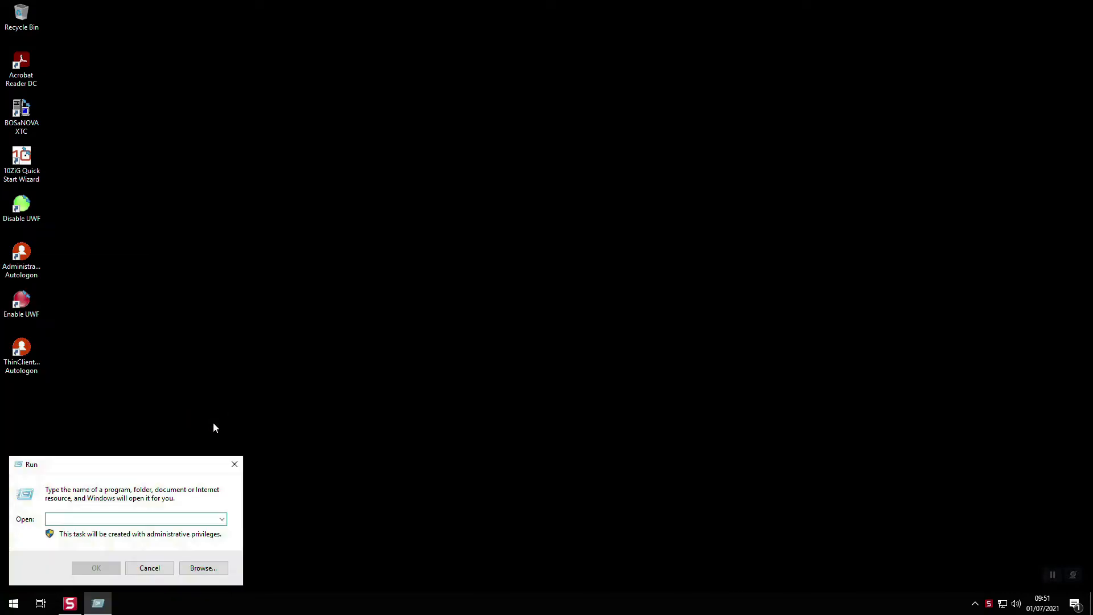
{"action": "type", "text": "ms-se"}
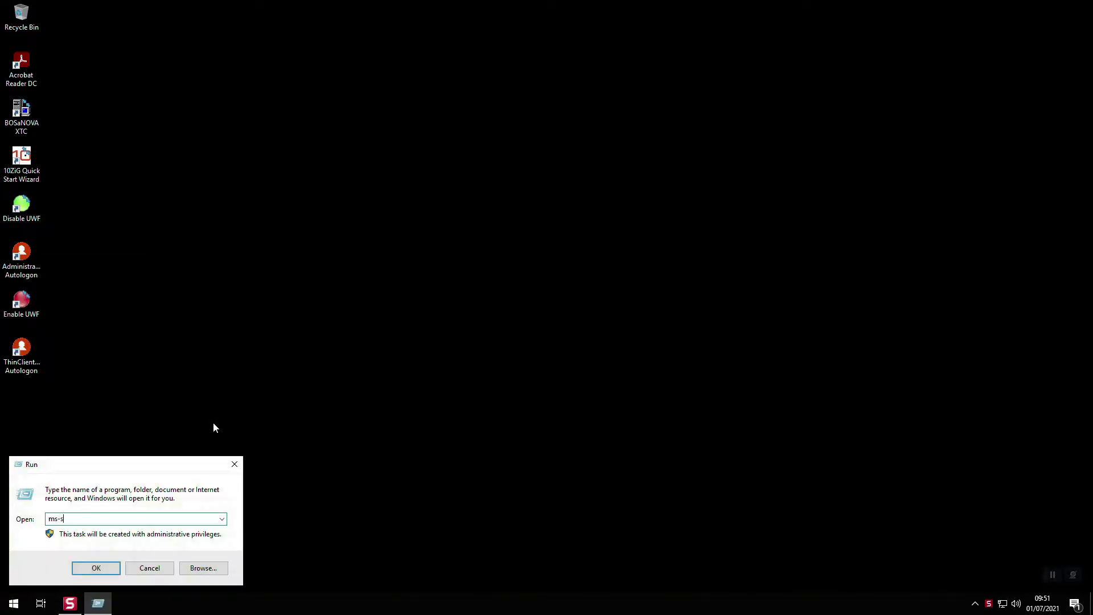
{"action": "type", "text": "ttings:workplace"}
{"action": "left_click", "coordinate": [115, 571]}
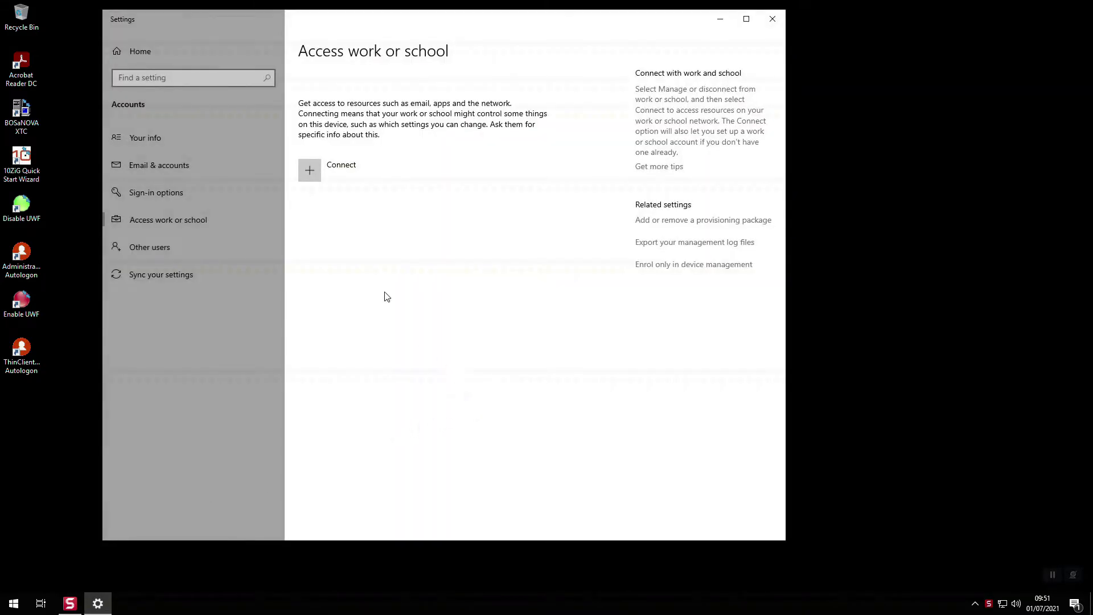
Step: Start joining this device to Azure Active Directory and enter the work account's e-mail address
{"action": "left_click", "coordinate": [317, 179]}
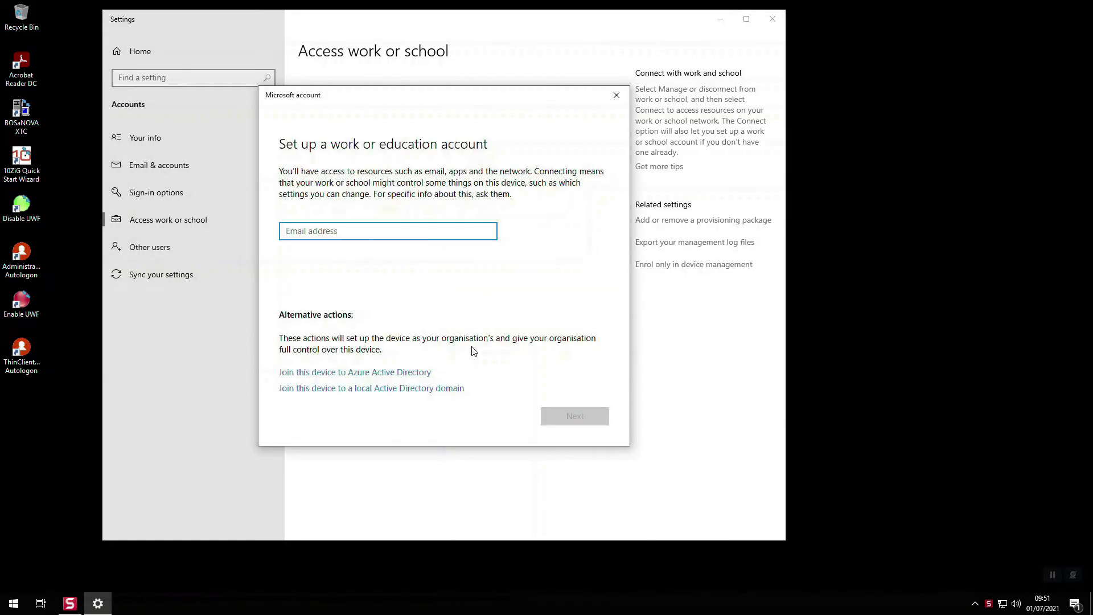
{"action": "left_click", "coordinate": [427, 374]}
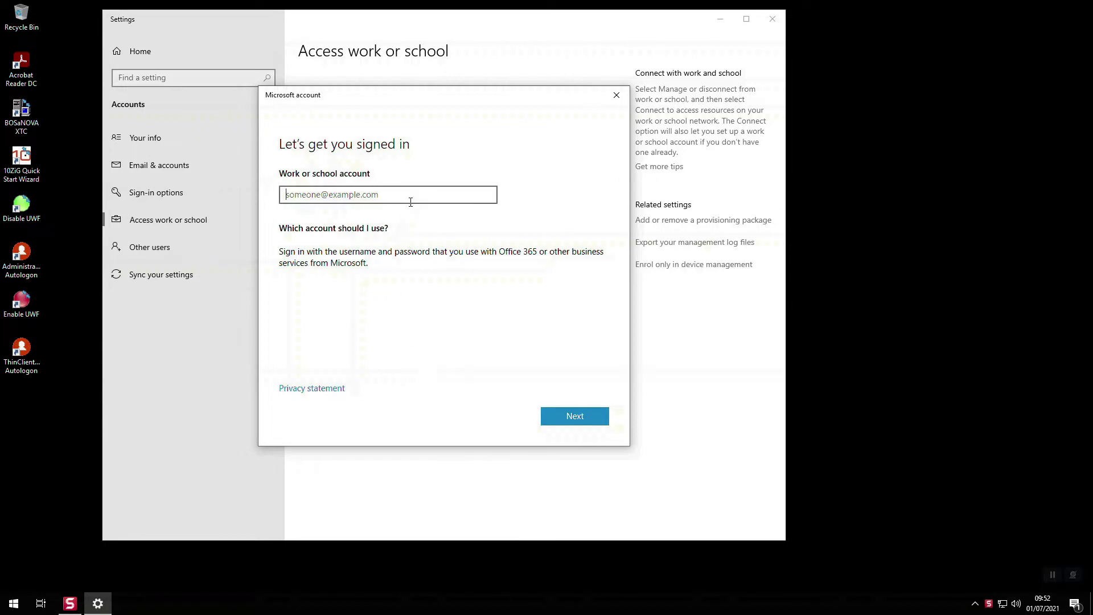
{"action": "type", "text": "jason"}
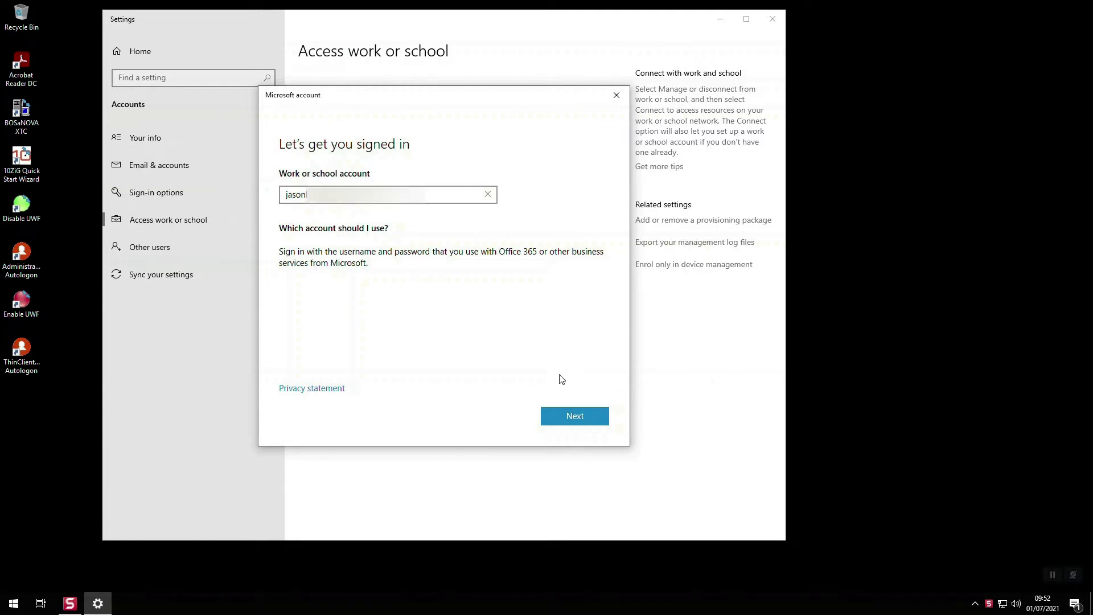
{"action": "left_click", "coordinate": [596, 415]}
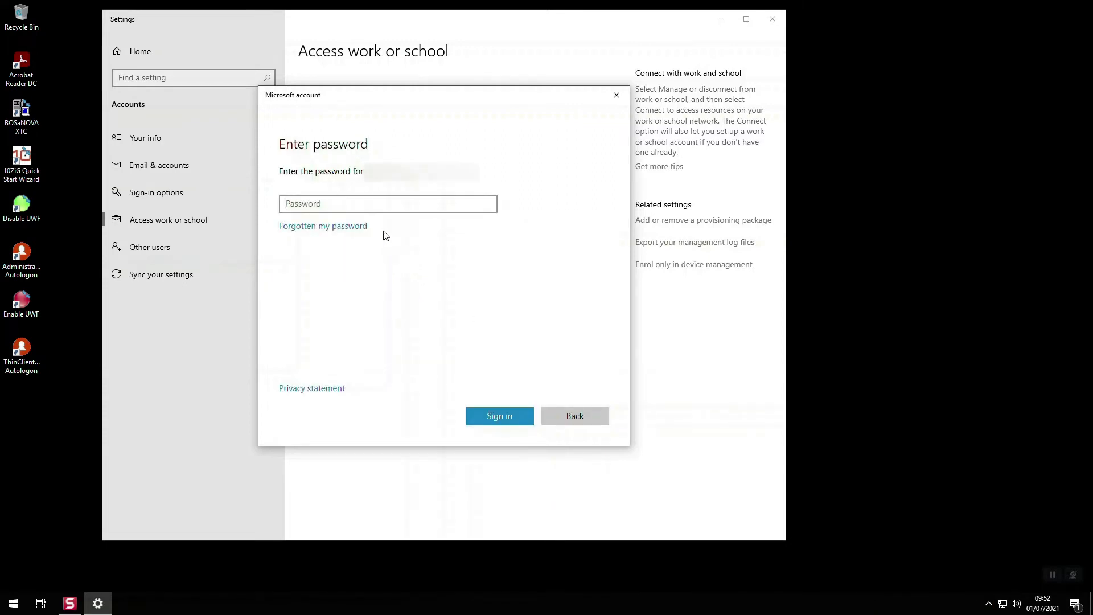
Step: Sign in with the account password, confirm the organisation, and finish the Azure AD join
{"action": "type", "text": "***********"}
{"action": "left_click", "coordinate": [523, 422]}
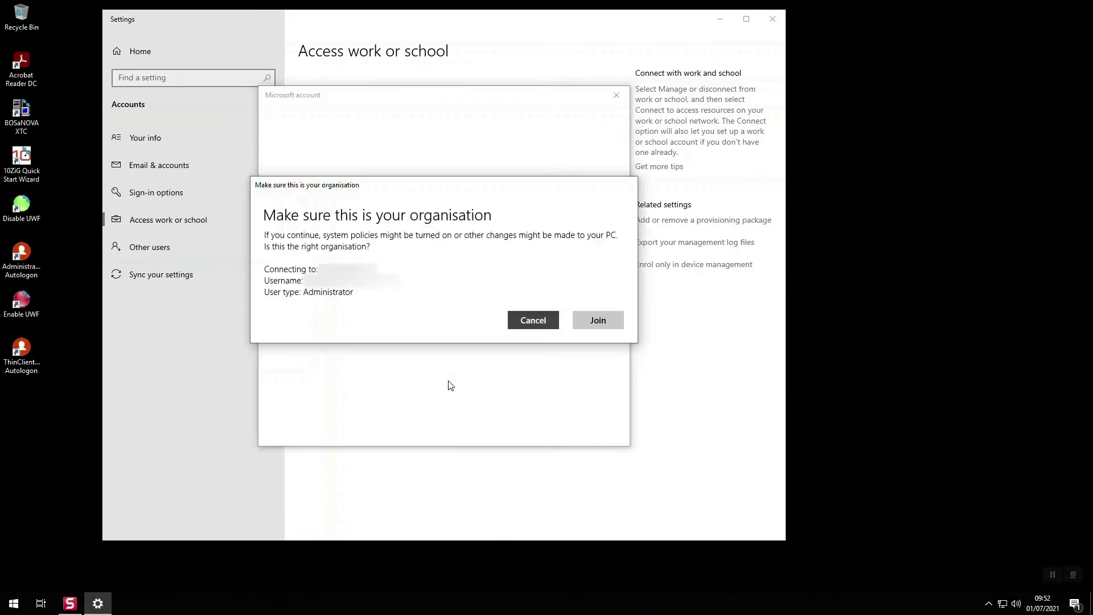
{"action": "left_click", "coordinate": [617, 321]}
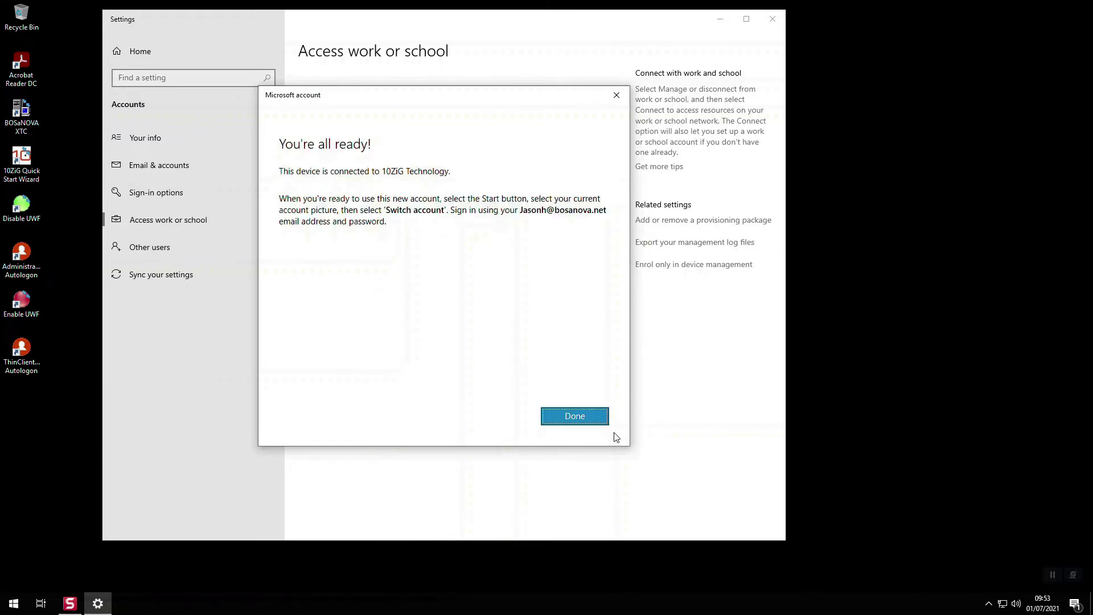
{"action": "left_click", "coordinate": [597, 418]}
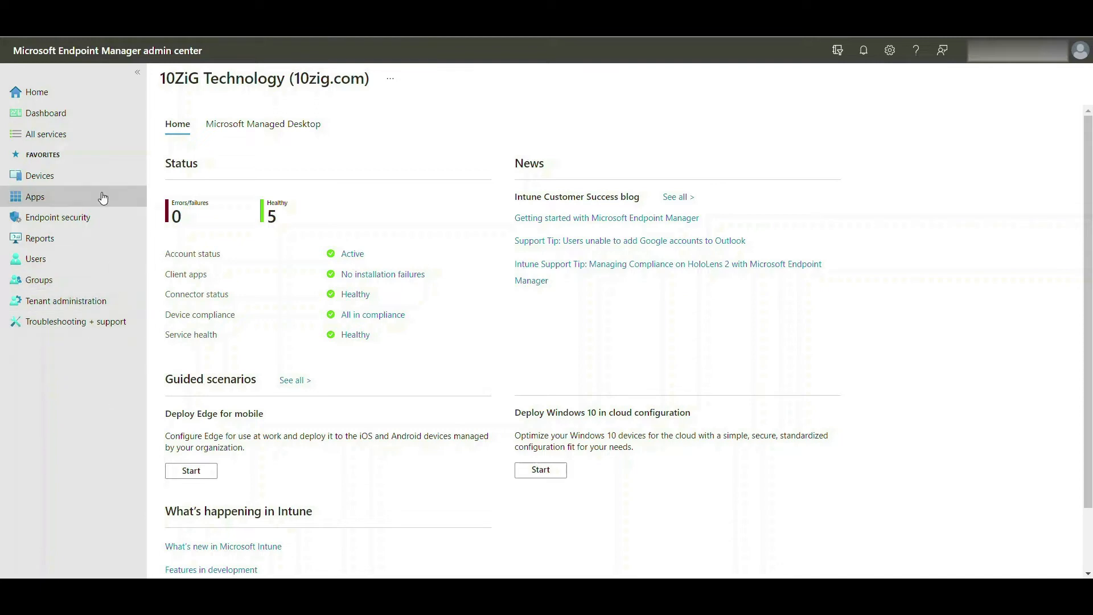
Step: In the Endpoint Manager admin center, open the All devices list under Devices
{"action": "left_click", "coordinate": [95, 139]}
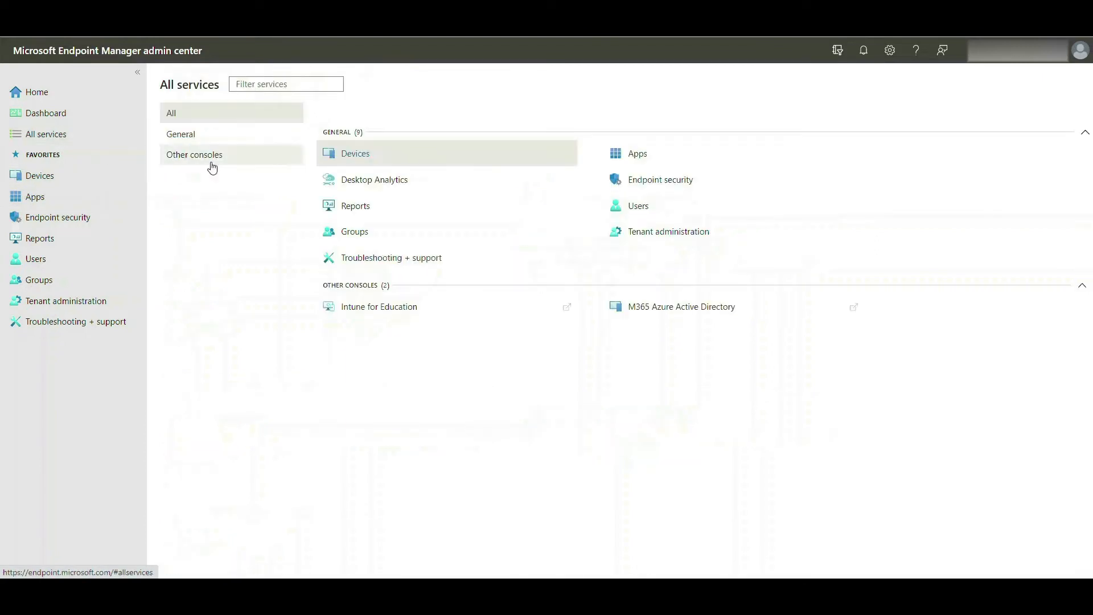
{"action": "left_click", "coordinate": [402, 162]}
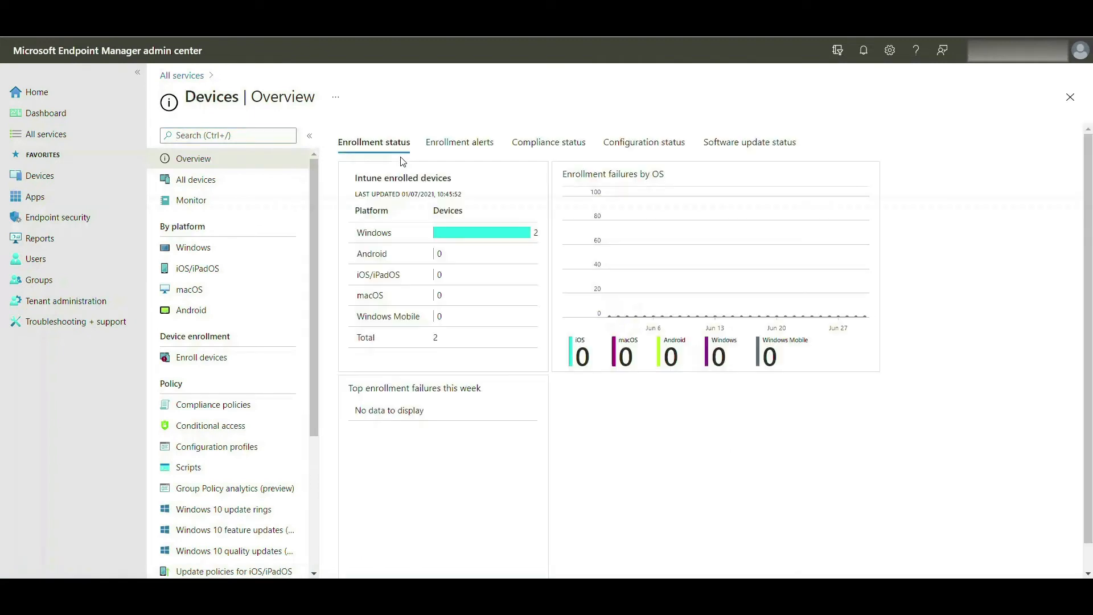
{"action": "left_click", "coordinate": [263, 181]}
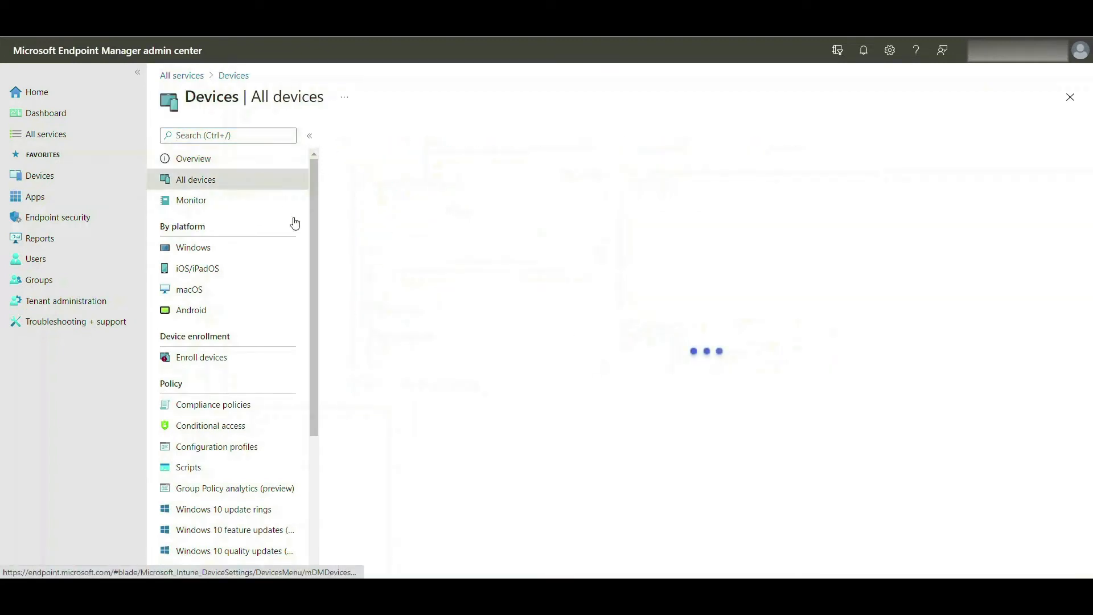
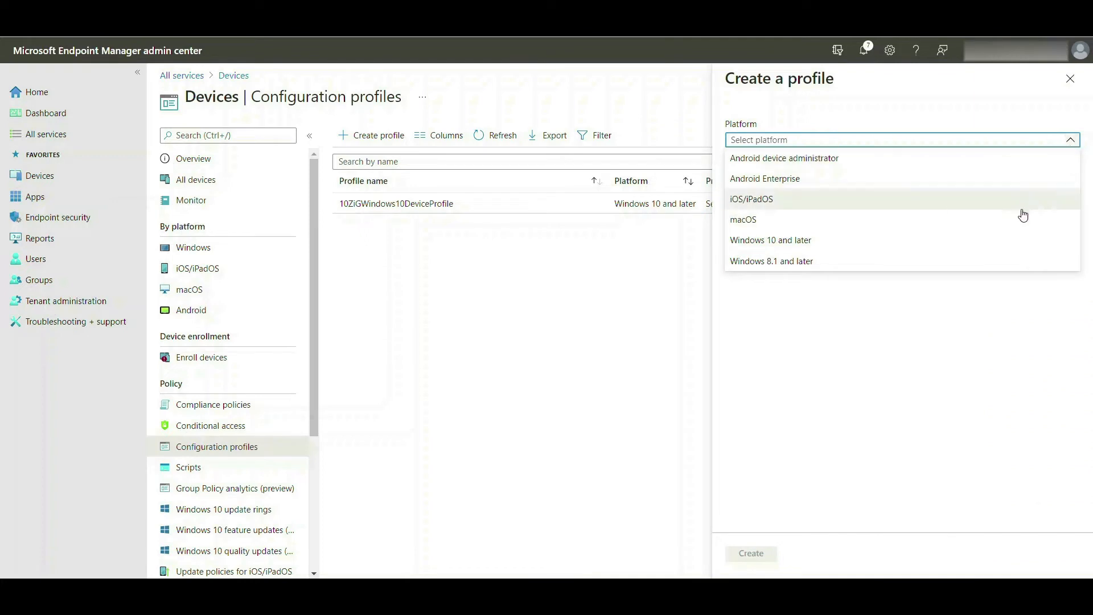
Step: Start a new configuration profile for Windows 10 and later using the Custom template
{"action": "left_click", "coordinate": [989, 242]}
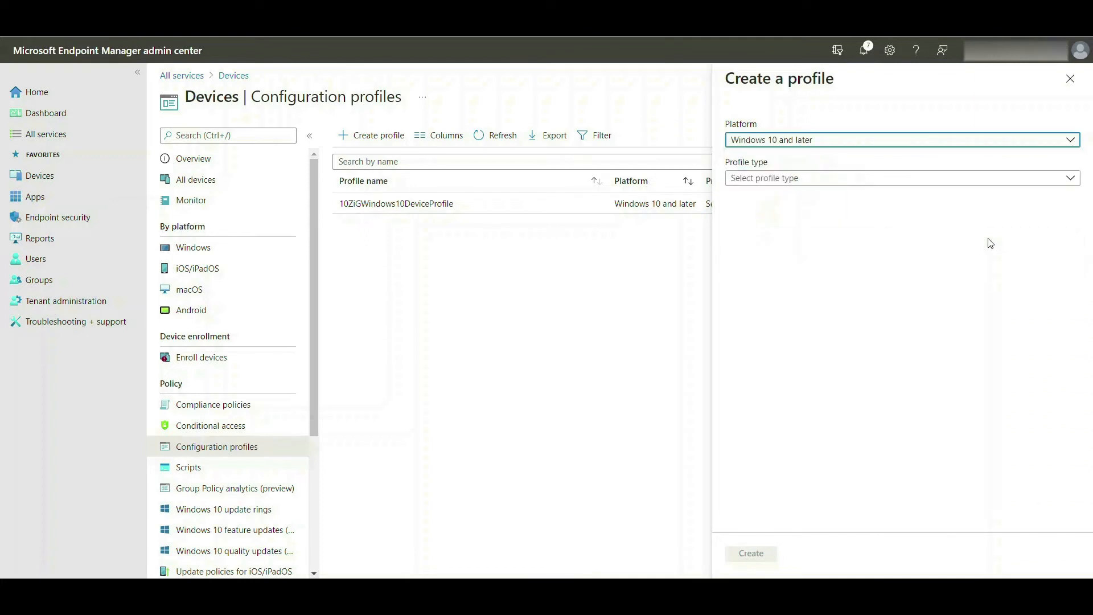
{"action": "left_click", "coordinate": [1070, 178]}
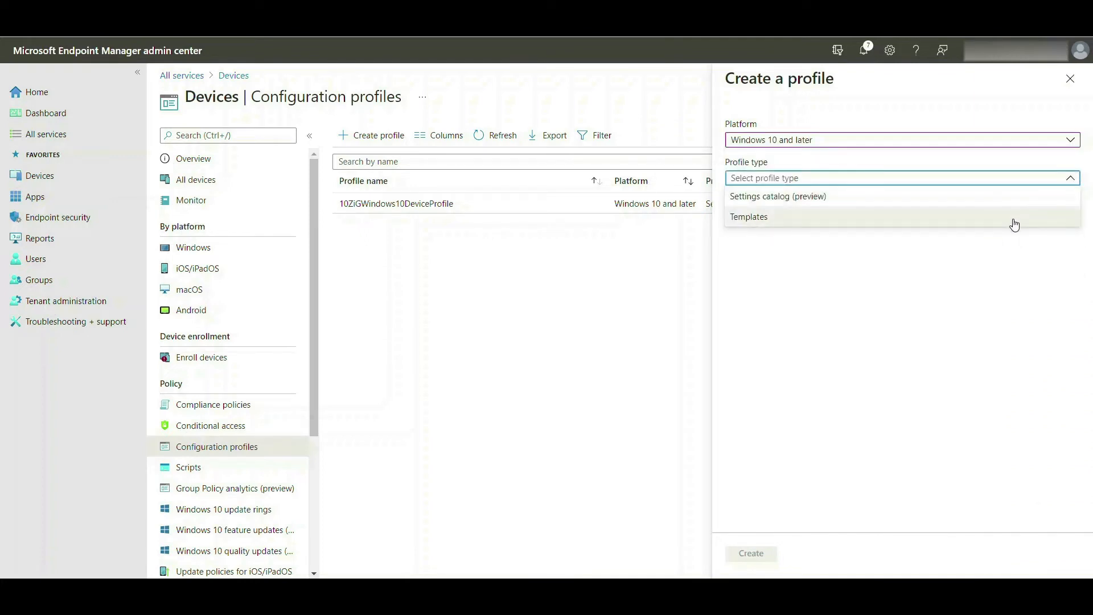
{"action": "left_click", "coordinate": [1014, 221]}
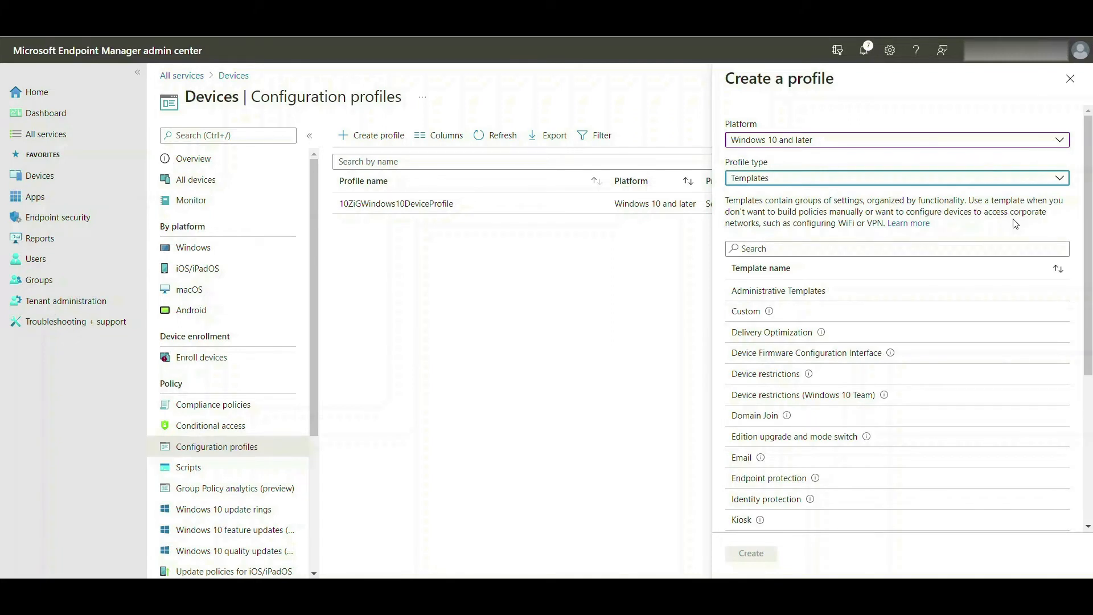
{"action": "left_click", "coordinate": [1001, 318]}
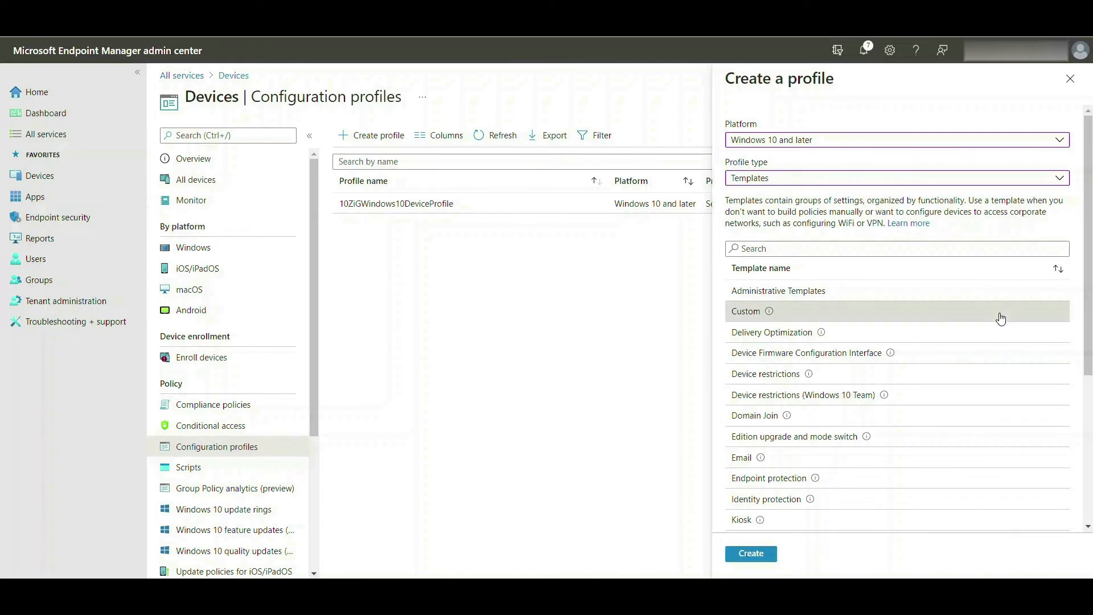
{"action": "left_click", "coordinate": [770, 557]}
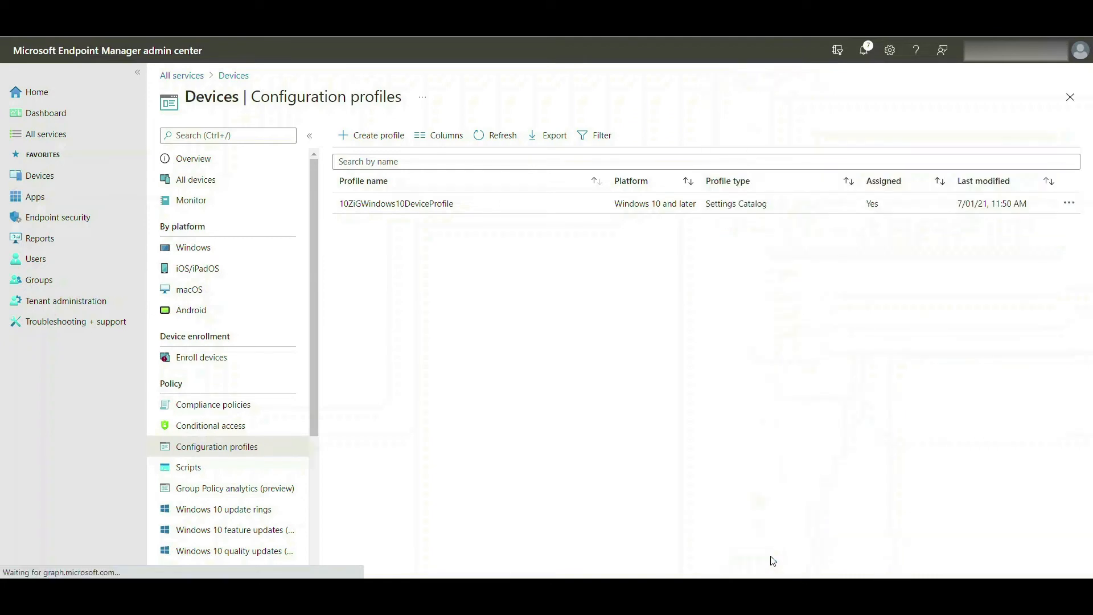
Step: Name the profile 10ZiGKioskAVD with the description Kiosk Mode shell and continue to configuration settings
{"action": "left_click", "coordinate": [515, 179]}
{"action": "type", "text": "10"}
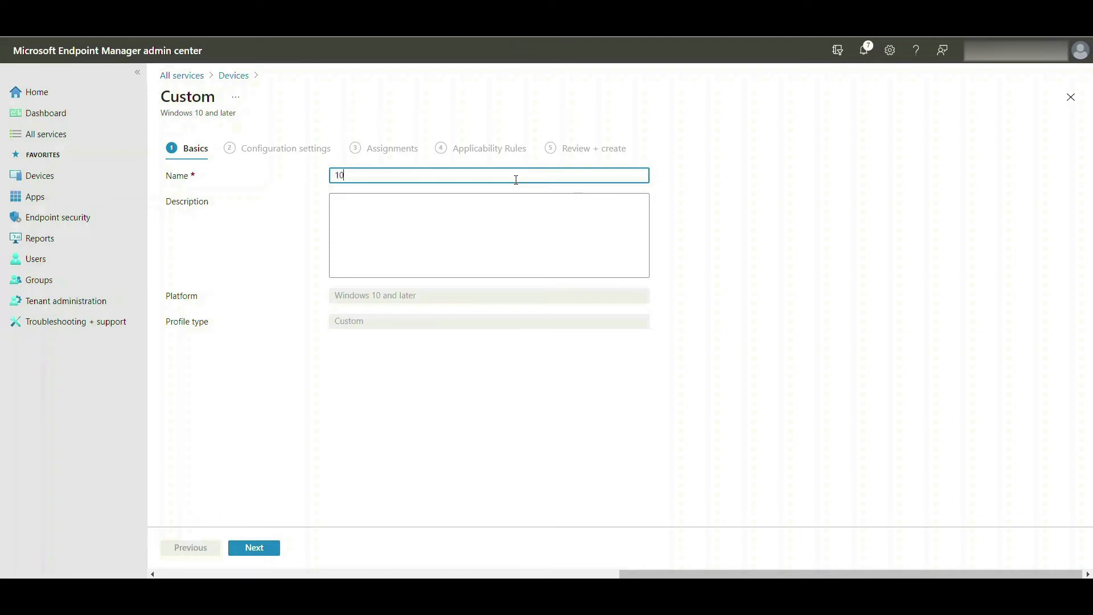
{"action": "type", "text": "ZiGKioskAVD"}
{"action": "left_click", "coordinate": [458, 222]}
{"action": "type", "text": "Kios"}
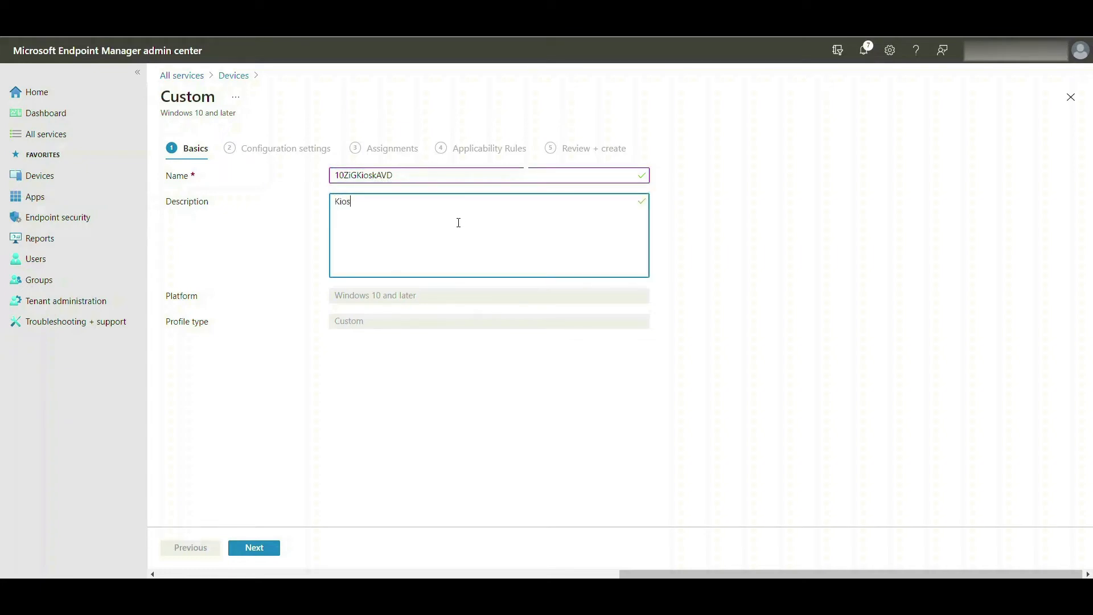
{"action": "type", "text": "k Mode shell"}
{"action": "left_click", "coordinate": [277, 547]}
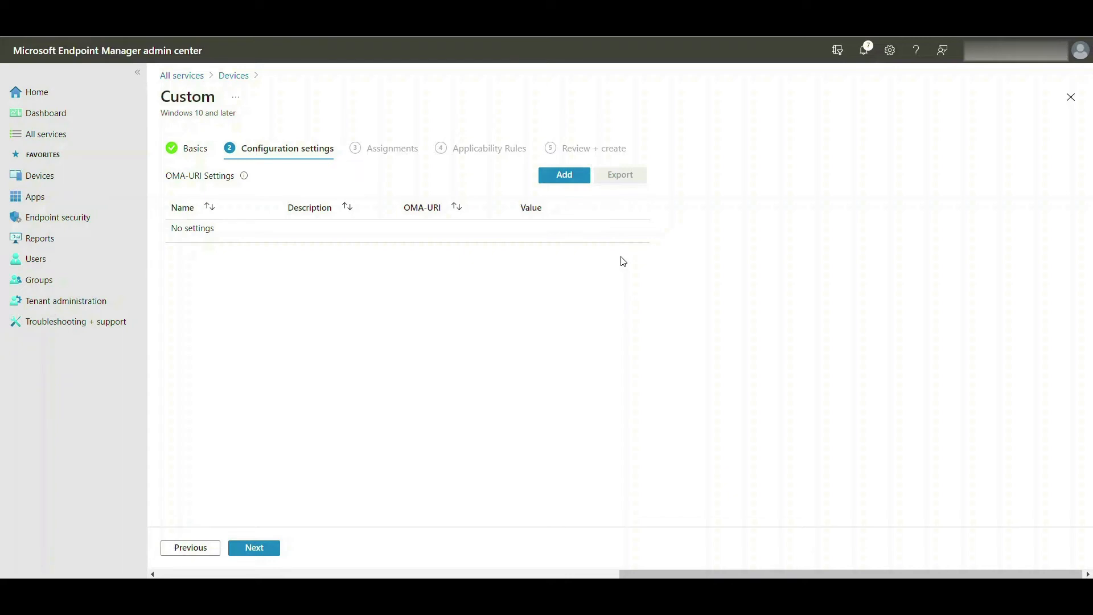
Step: Add an OMA-URI setting named AssignedAccessLauncher2 with the description Kiosk CSP
{"action": "left_click", "coordinate": [586, 182]}
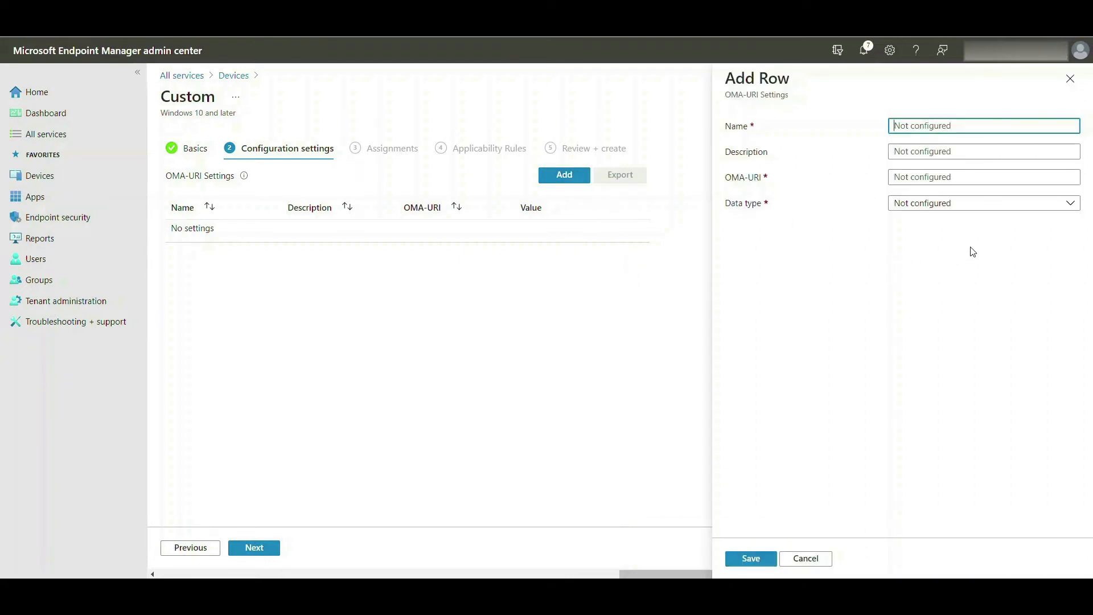
{"action": "type", "text": "AssignedAccessLauncher2"}
{"action": "left_click", "coordinate": [1019, 153]}
{"action": "type", "text": "Kiosk"}
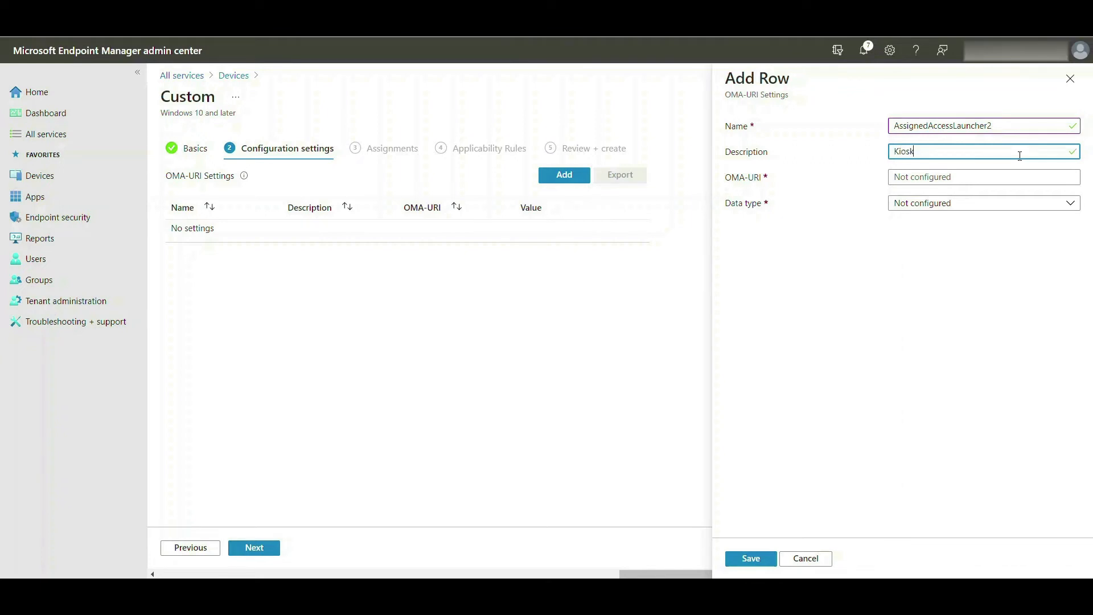
{"action": "type", "text": " CSP"}
Step: Paste the OMA-URI ./Device/Vendor/MSFT/AssignedAccess/ShellLauncher and set the data type to String (XML file)
{"action": "left_click", "coordinate": [1033, 177]}
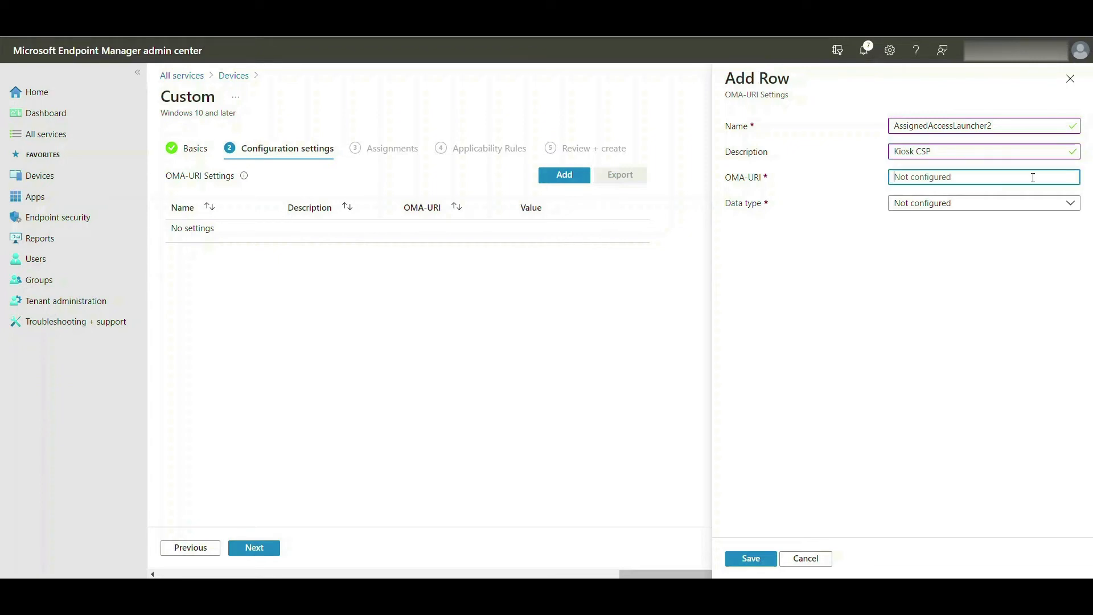
{"action": "type", "text": "./Device/Vendor/MSFT/AssignedAccess/ShellLauncher"}
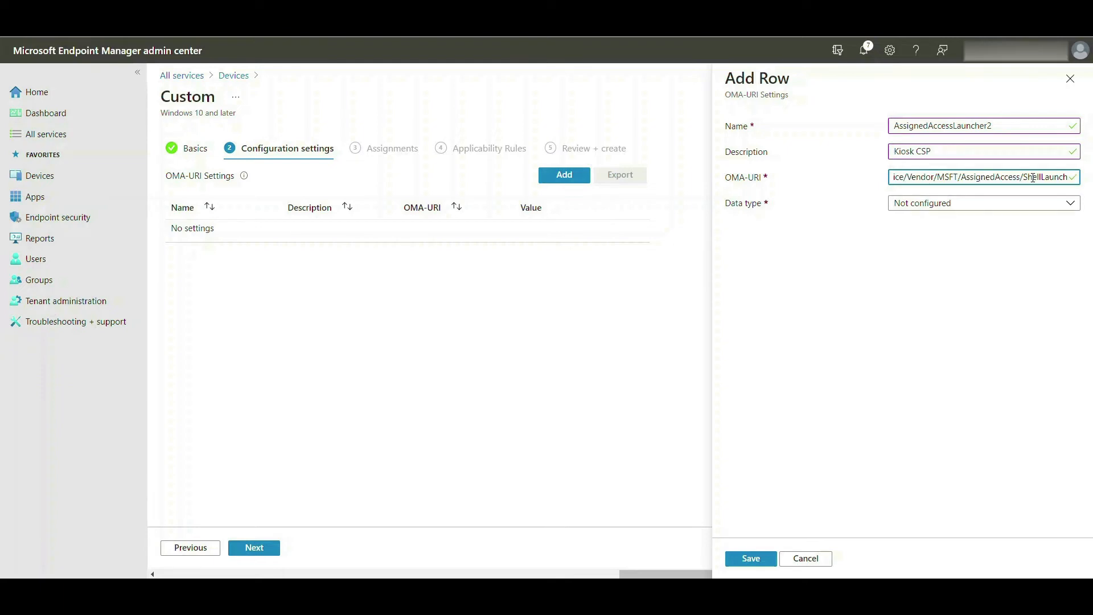
{"action": "key", "text": "Home"}
{"action": "key", "text": "End"}
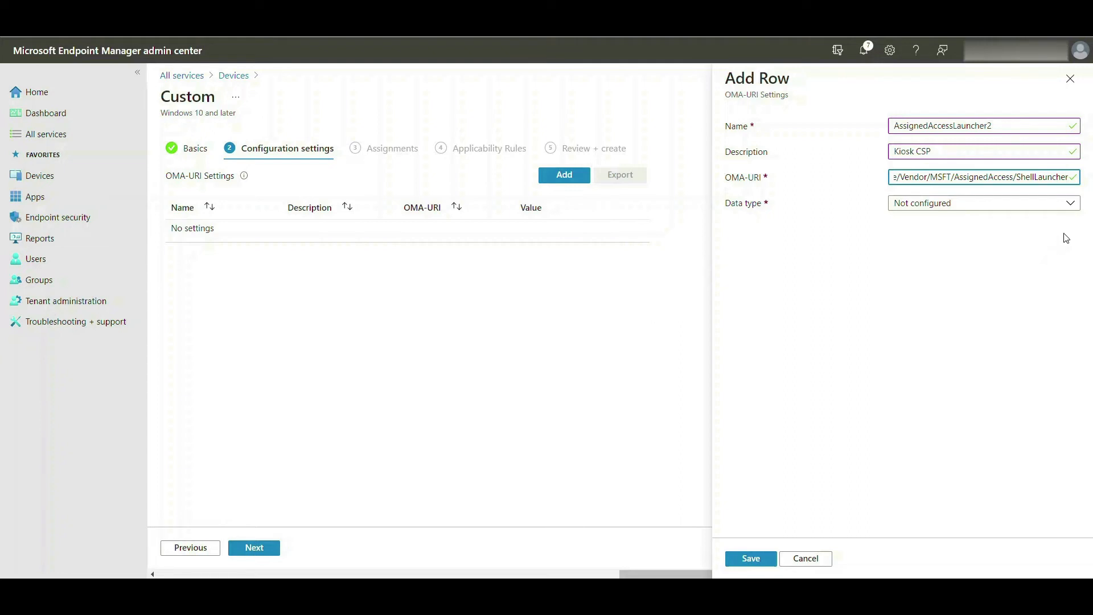
{"action": "left_click", "coordinate": [1072, 204]}
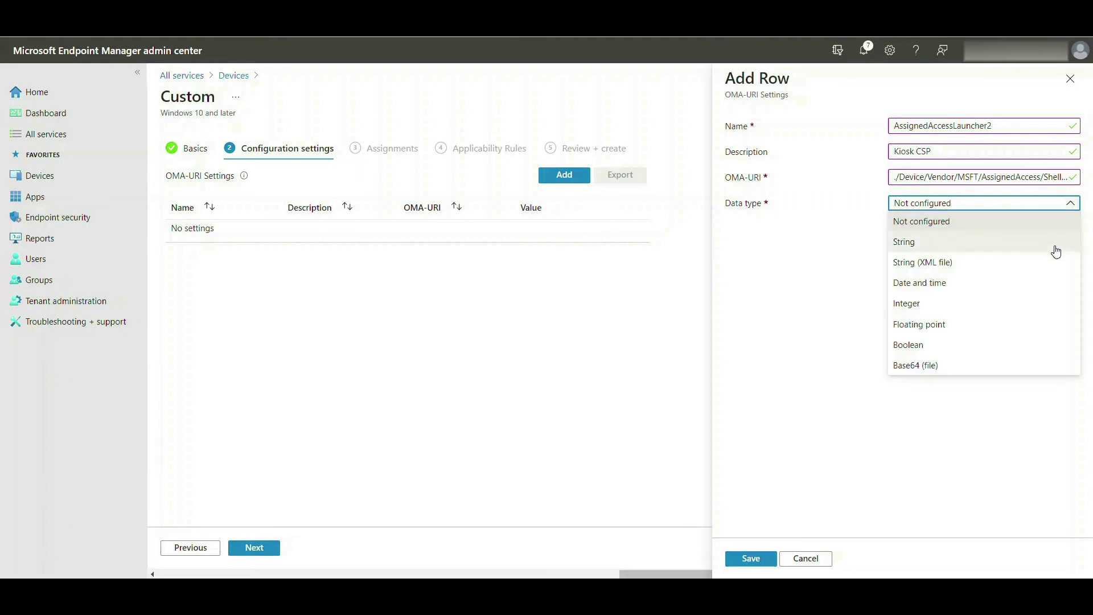
{"action": "left_click", "coordinate": [1046, 262]}
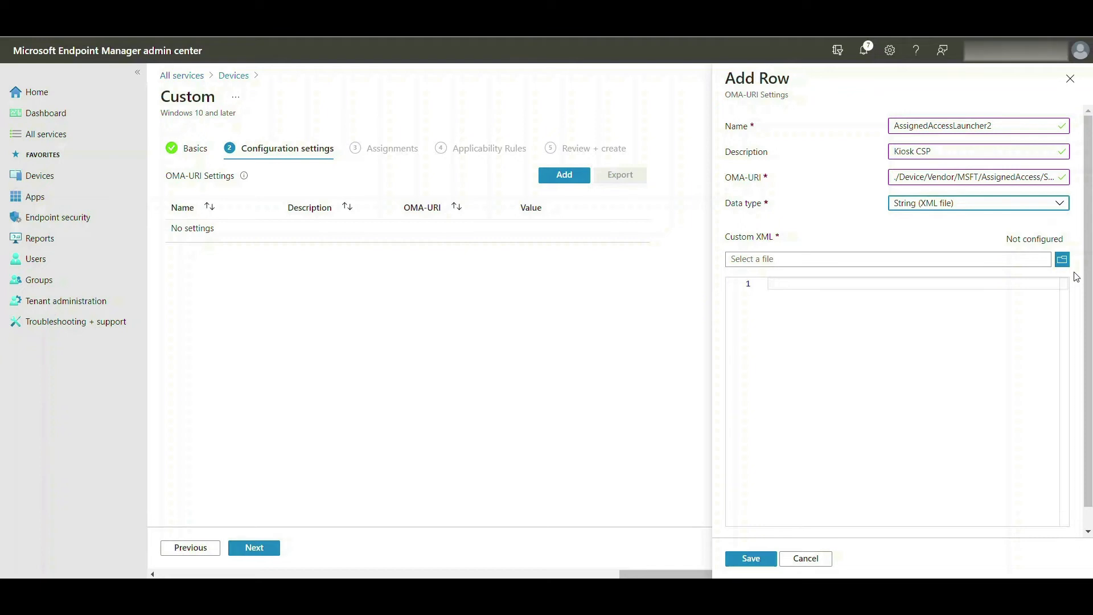
Step: Upload ShellLauncherAutoLogonAVD.xml as the custom XML and save the OMA-URI row
{"action": "left_click", "coordinate": [1064, 261]}
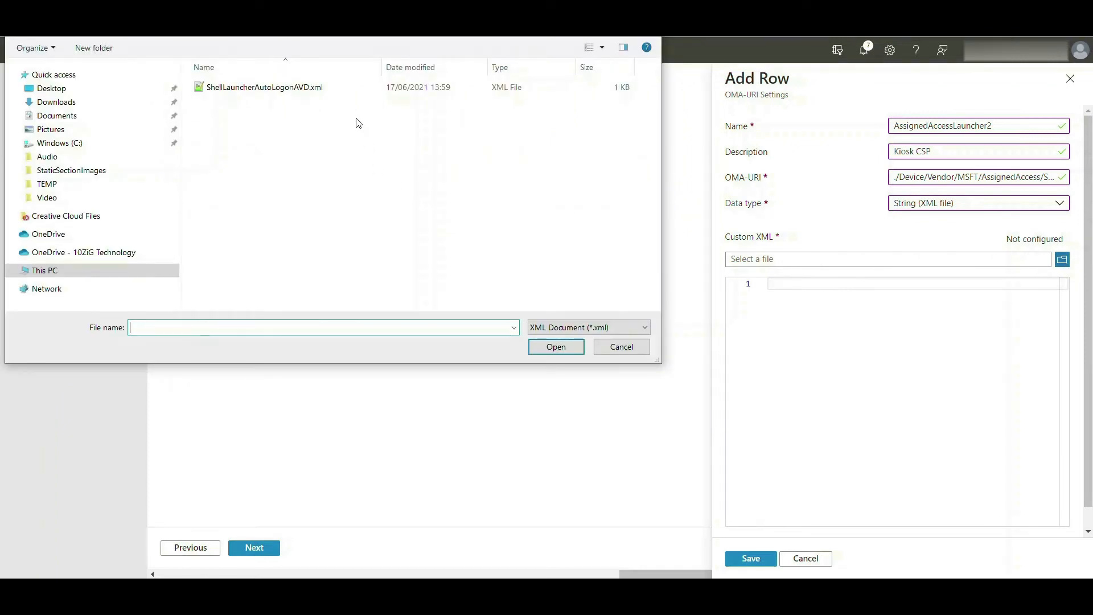
{"action": "left_click", "coordinate": [339, 91]}
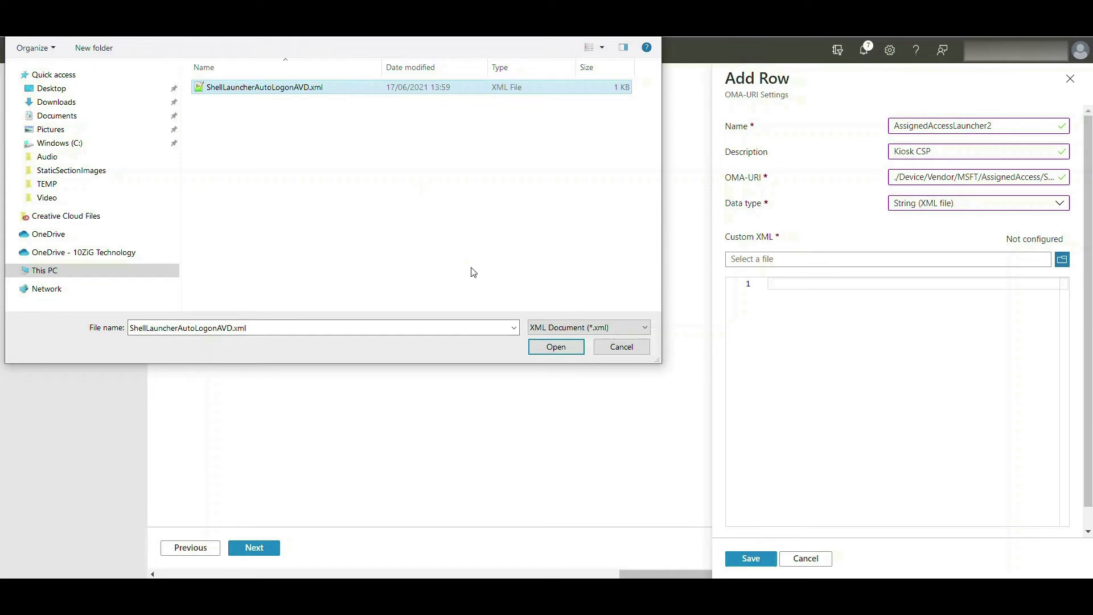
{"action": "left_click", "coordinate": [556, 347]}
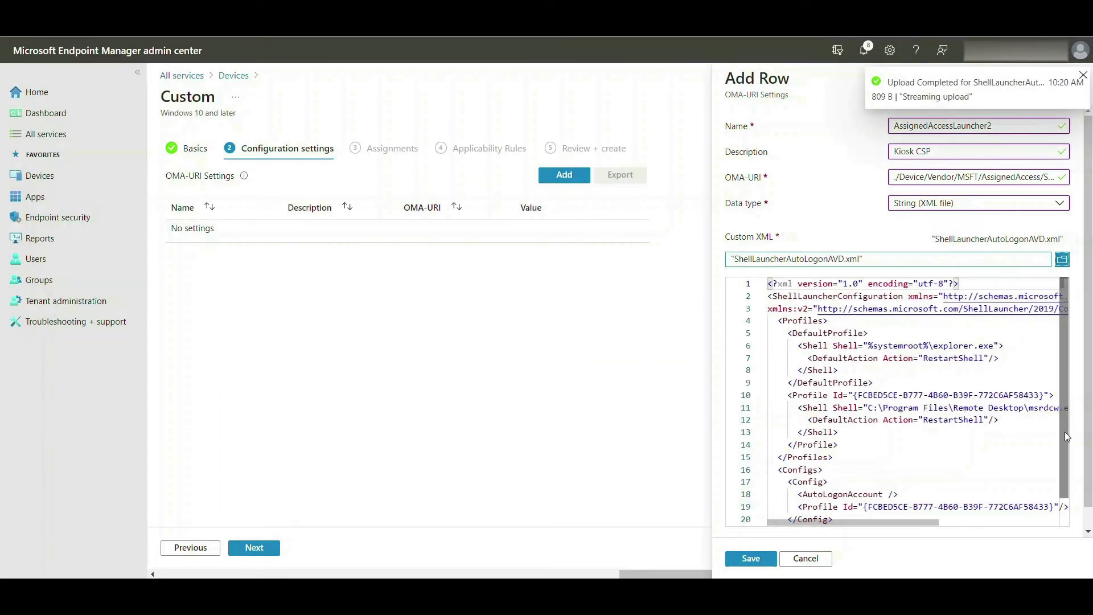
{"action": "scroll", "coordinate": [1070, 467], "scroll_direction": "down", "scroll_amount": 2}
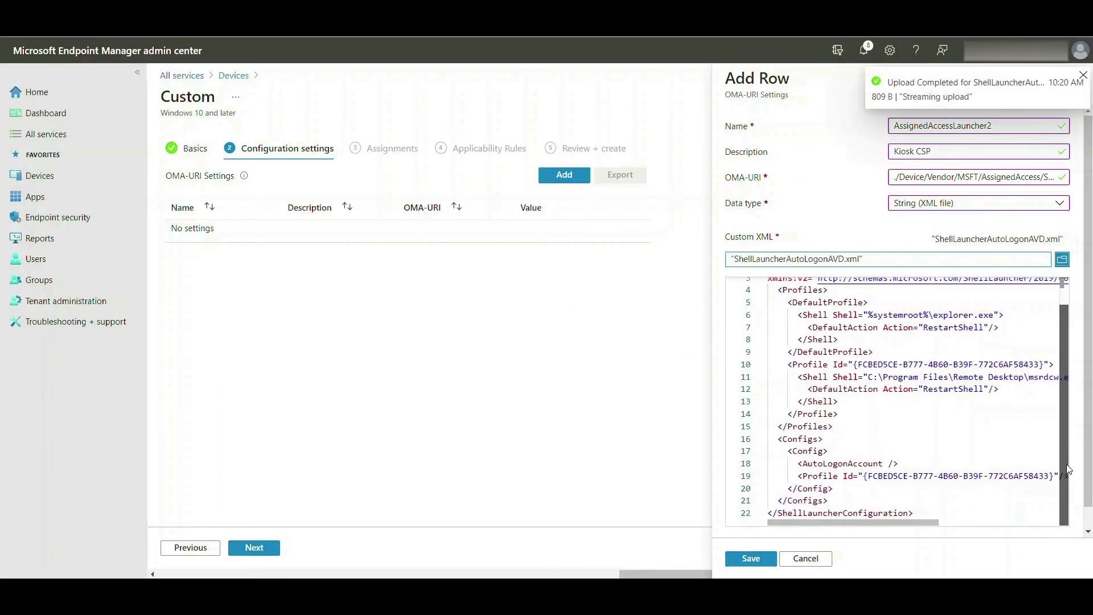
{"action": "scroll", "coordinate": [1071, 467], "scroll_direction": "up", "scroll_amount": 2}
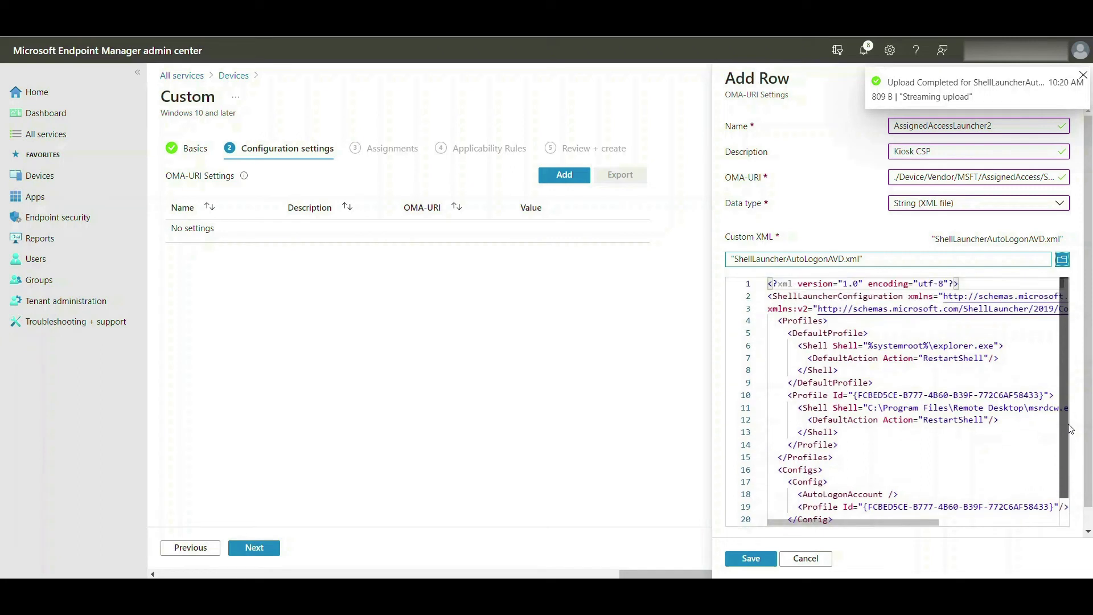
{"action": "left_click", "coordinate": [970, 409]}
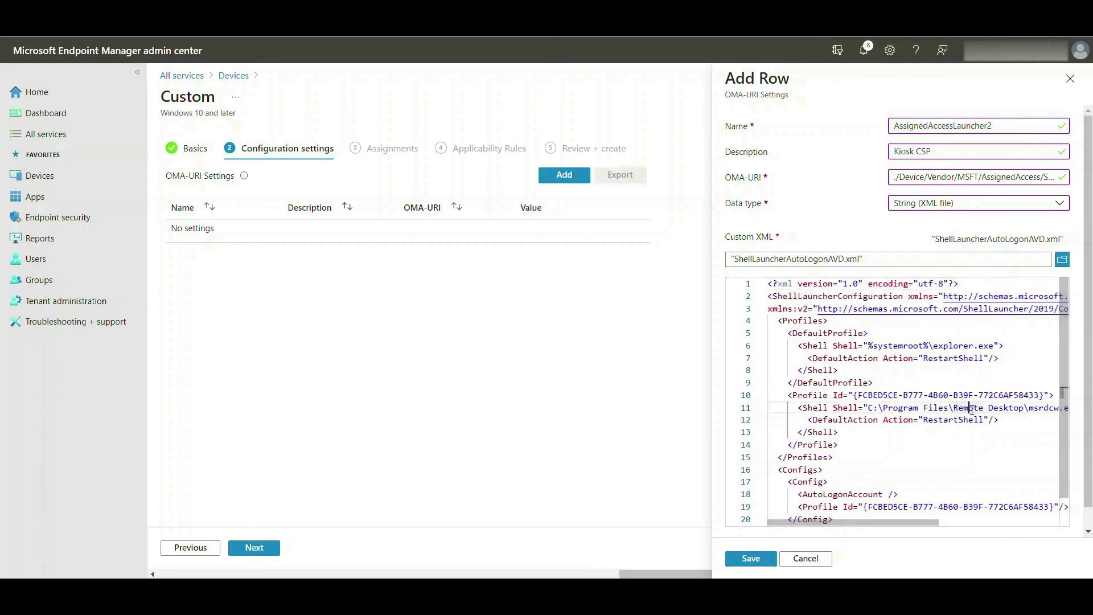
{"action": "left_click", "coordinate": [773, 564]}
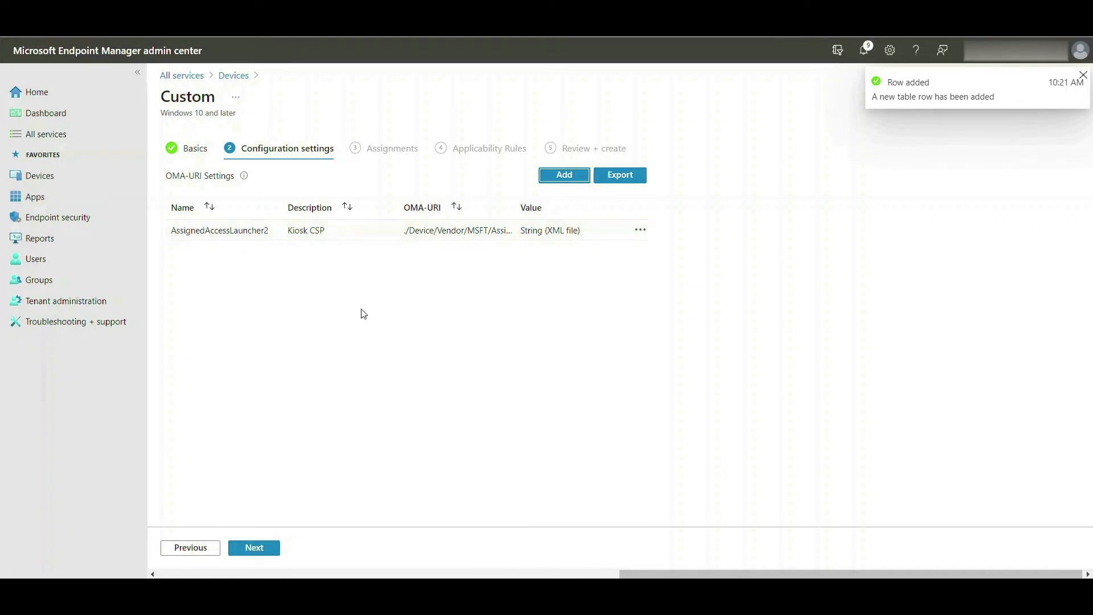
Step: Assign the profile to the 10ZiGDevices group
{"action": "left_click", "coordinate": [271, 548]}
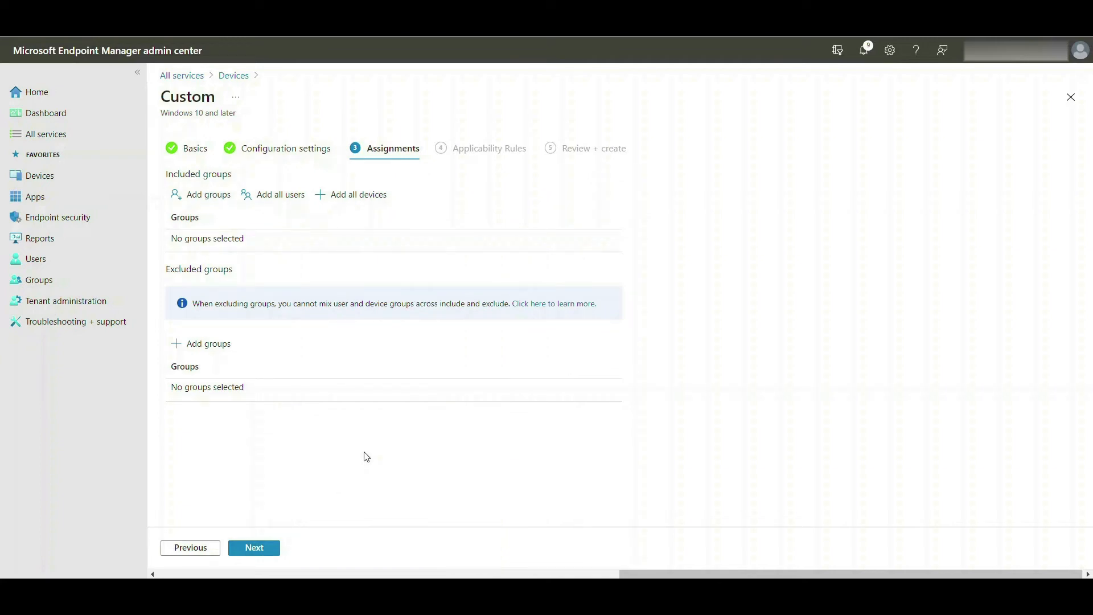
{"action": "left_click", "coordinate": [218, 195]}
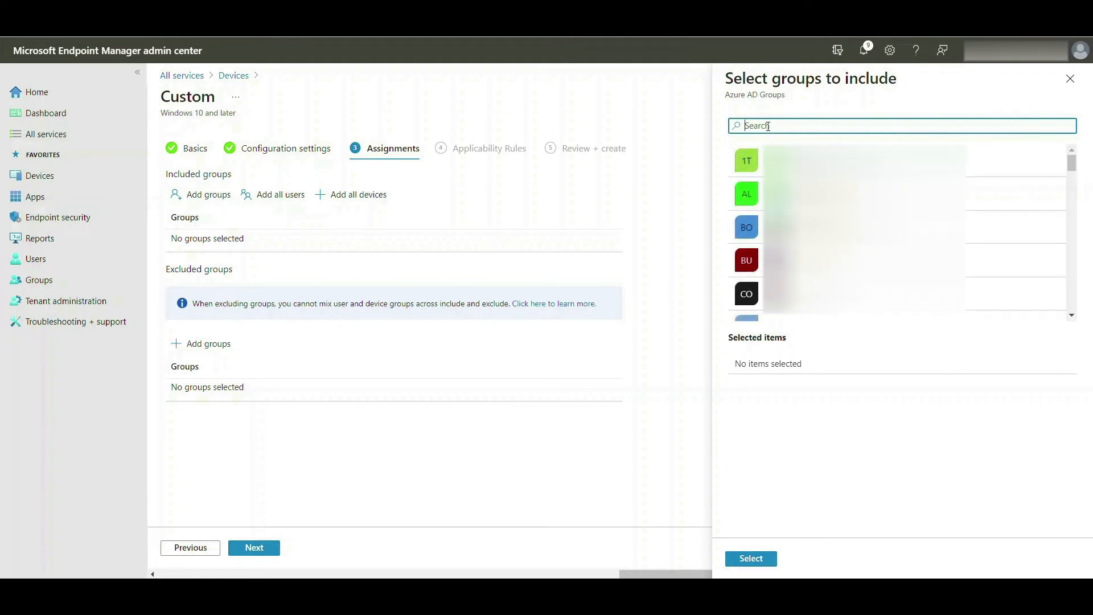
{"action": "type", "text": "10zi"}
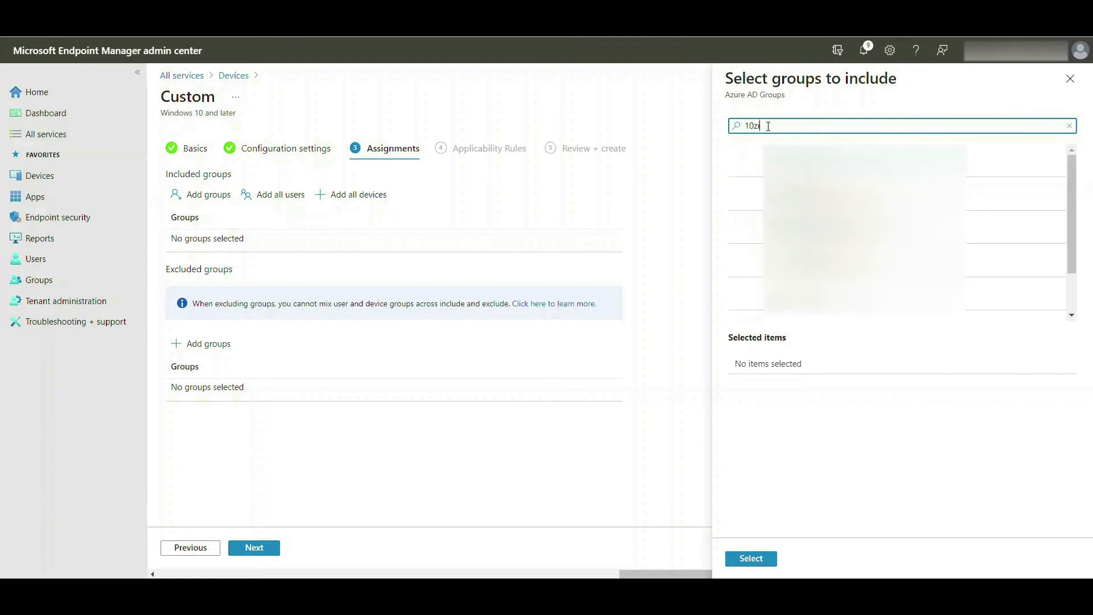
{"action": "type", "text": "gdevices"}
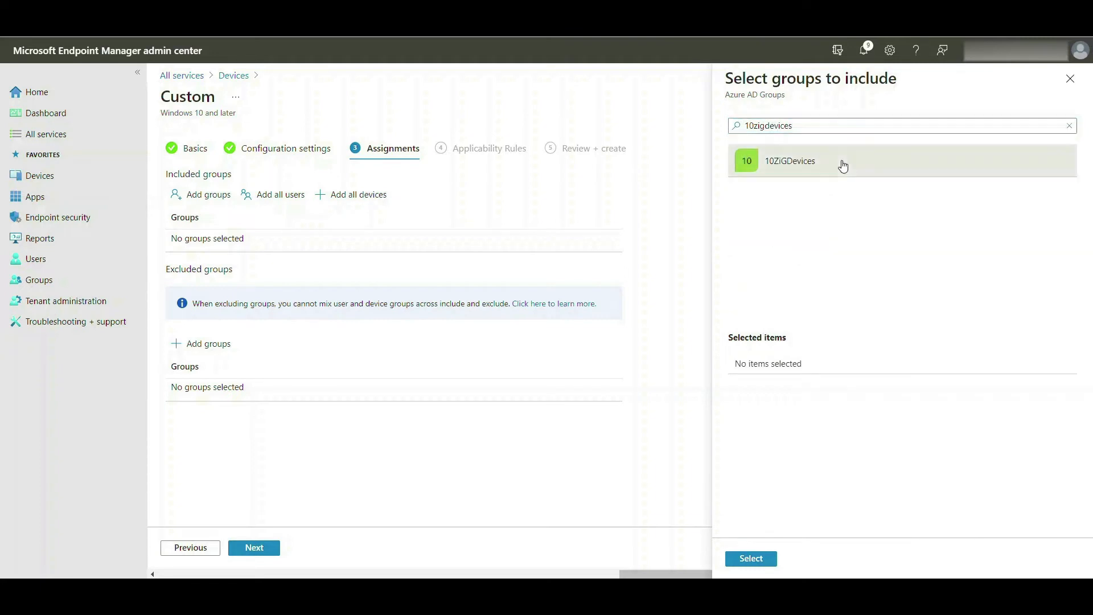
{"action": "left_click", "coordinate": [844, 165]}
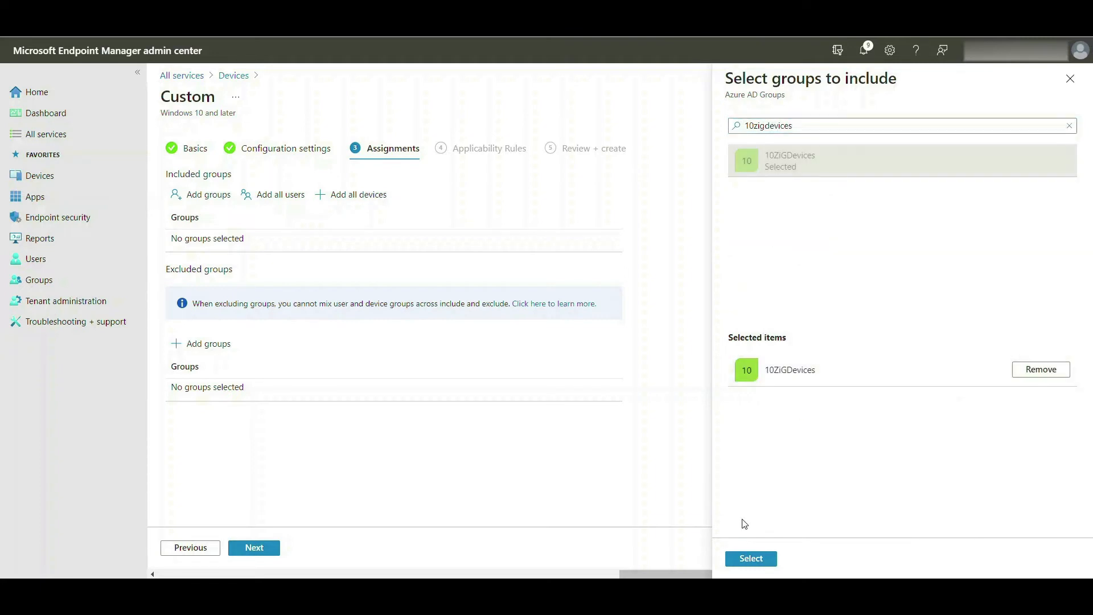
{"action": "left_click", "coordinate": [770, 561]}
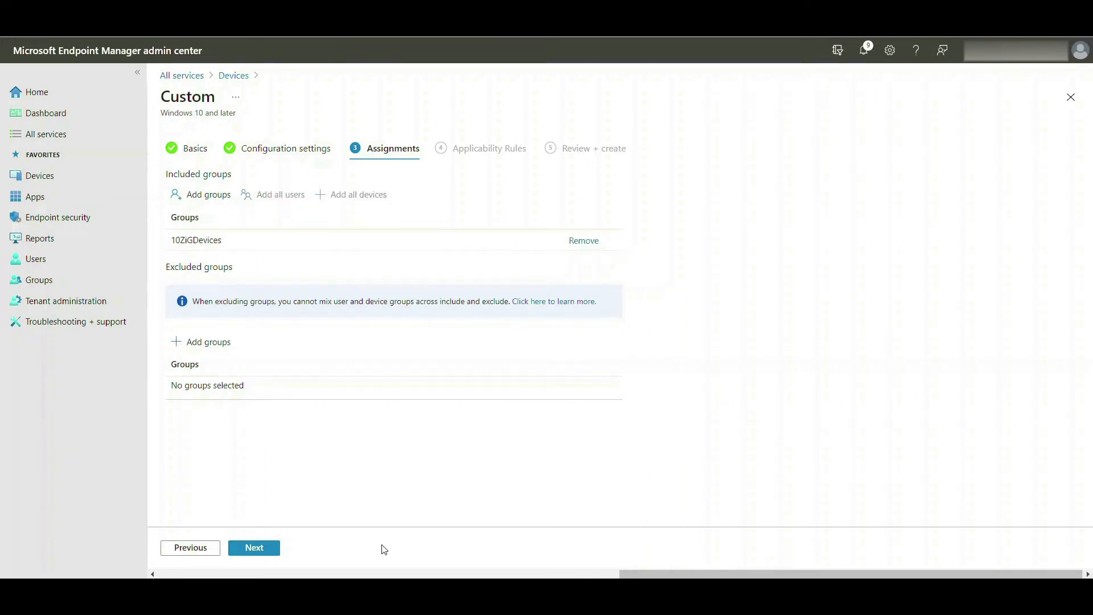
Step: Skip applicability rules and create the profile from the review page
{"action": "left_click", "coordinate": [275, 547]}
{"action": "left_click", "coordinate": [275, 547]}
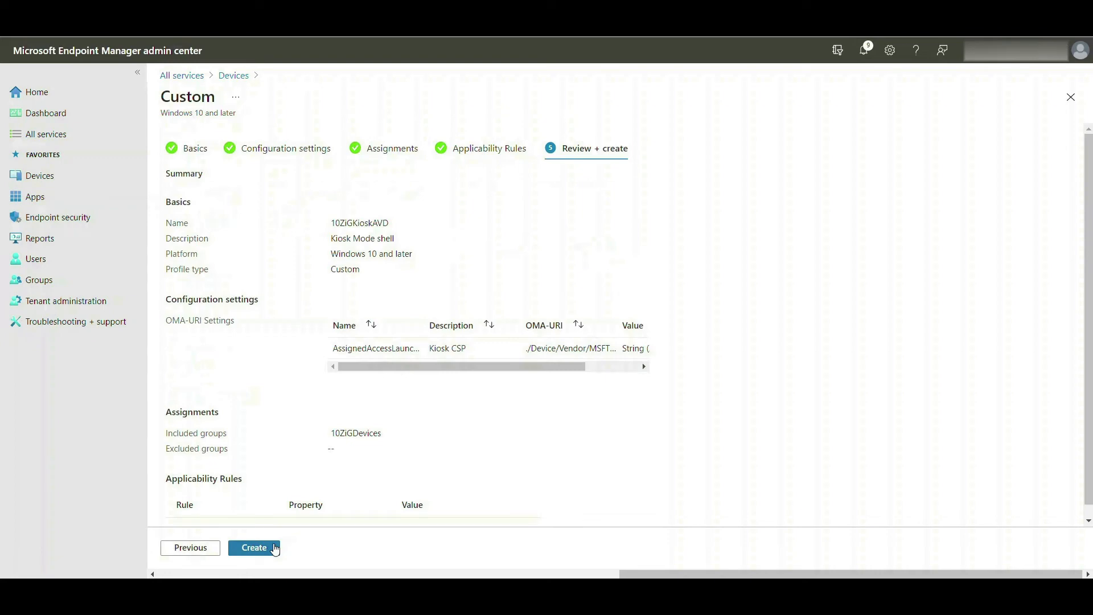
{"action": "left_click", "coordinate": [275, 547]}
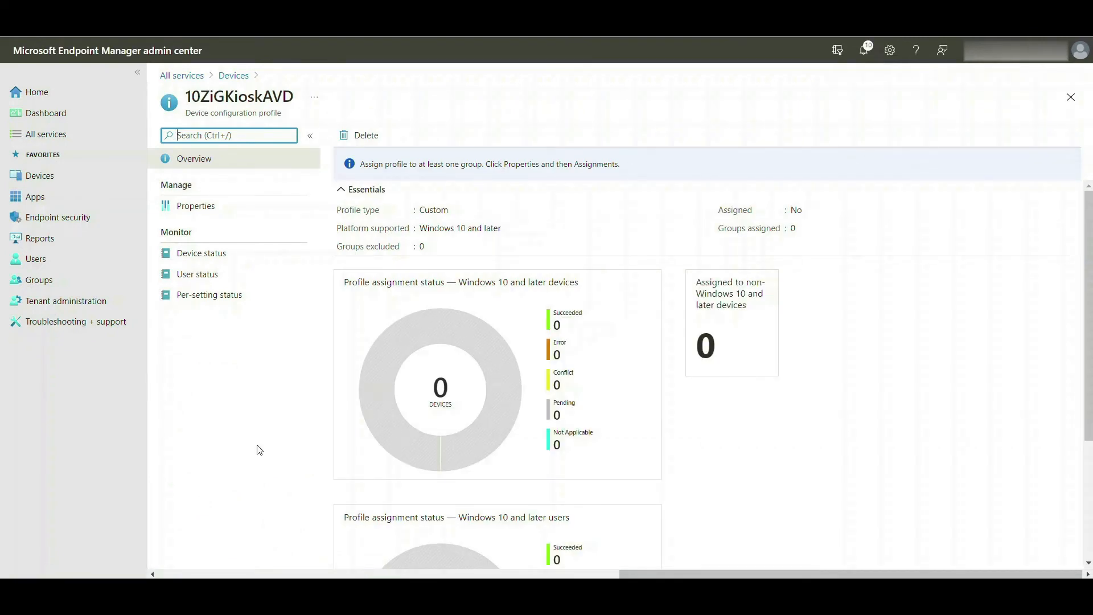
Step: Open the DESKTOP-L0CNVSF device's details from the All devices list
{"action": "left_click", "coordinate": [222, 207]}
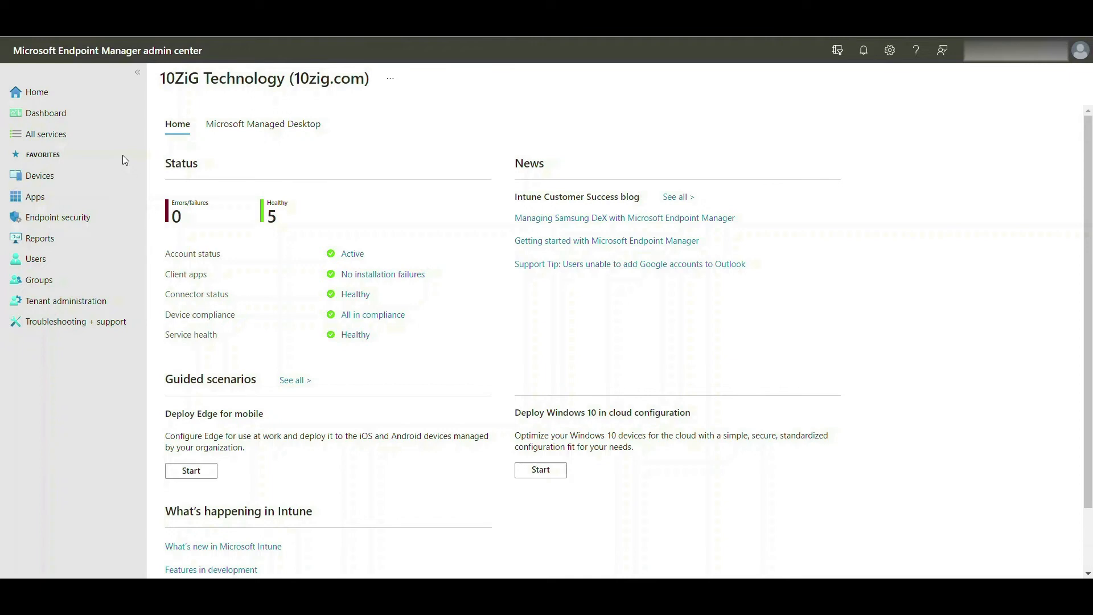
{"action": "left_click", "coordinate": [122, 135]}
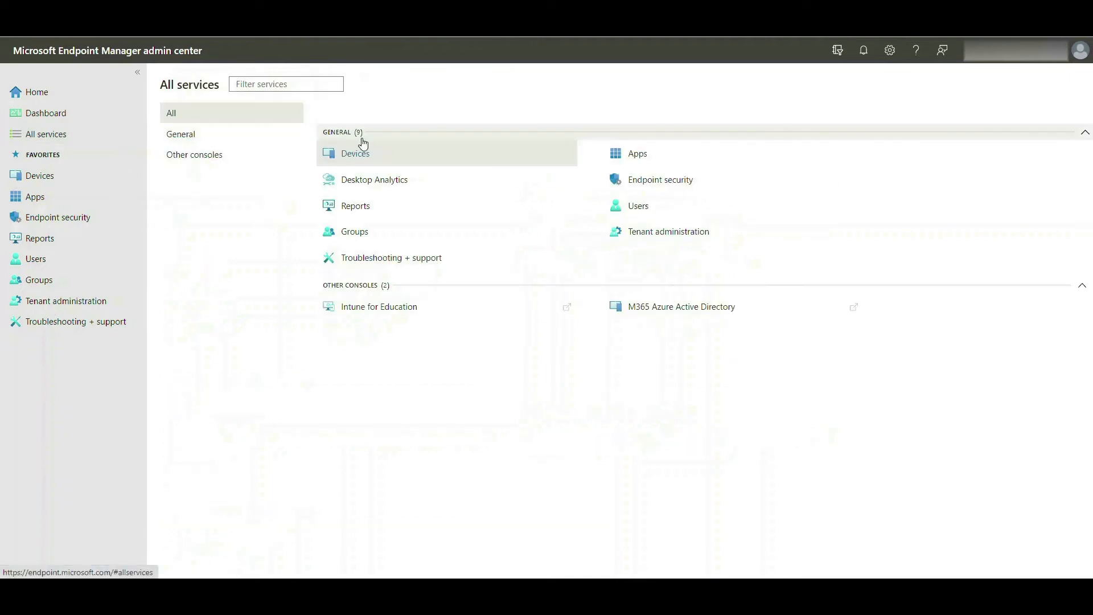
{"action": "left_click", "coordinate": [432, 157]}
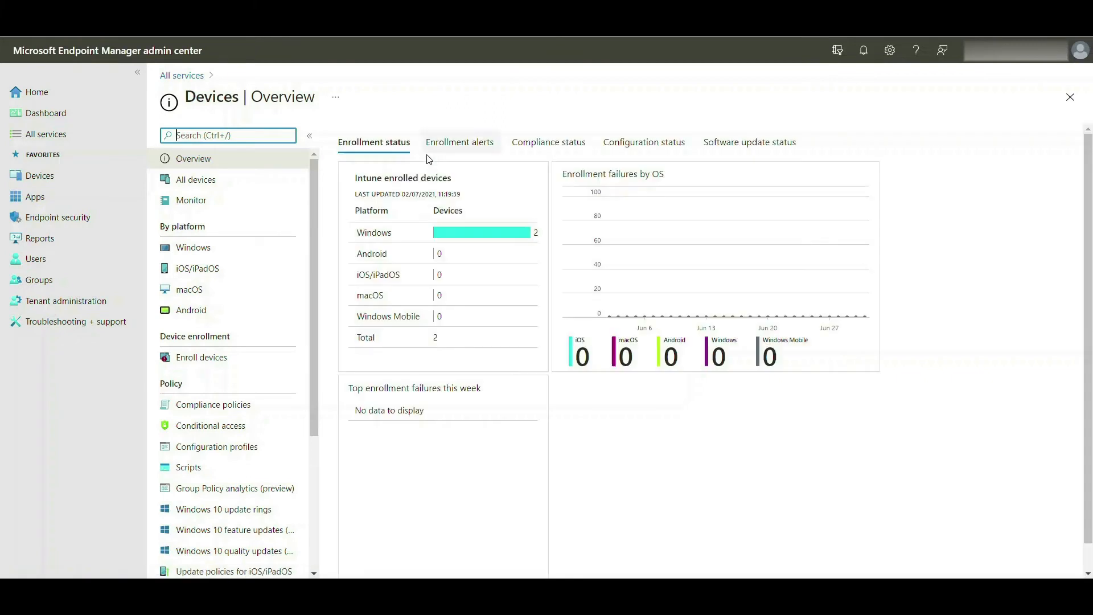
{"action": "left_click", "coordinate": [286, 184]}
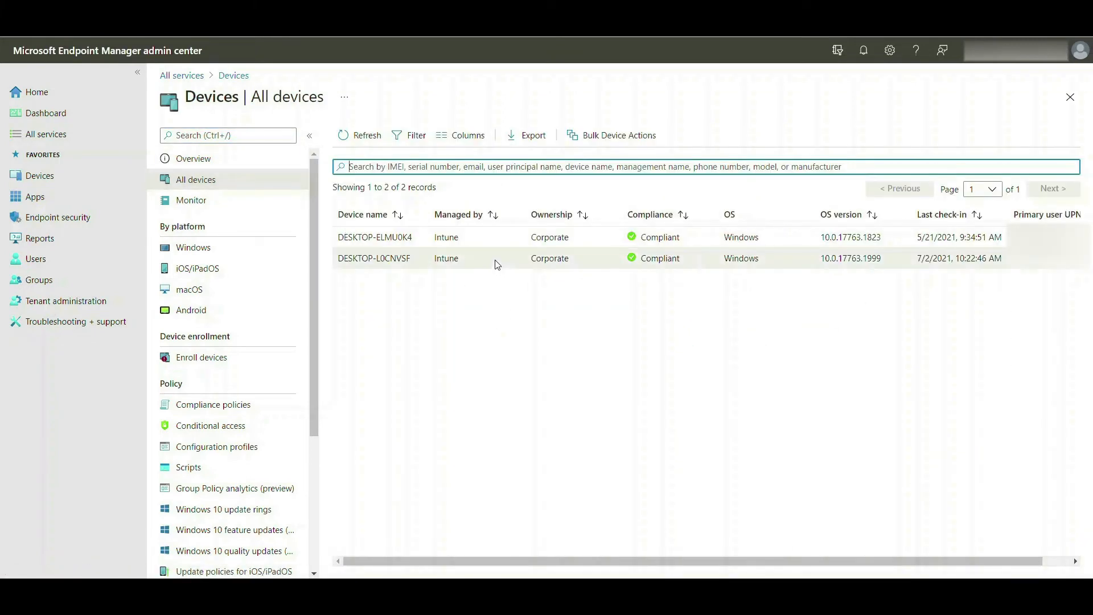
{"action": "left_click", "coordinate": [497, 262]}
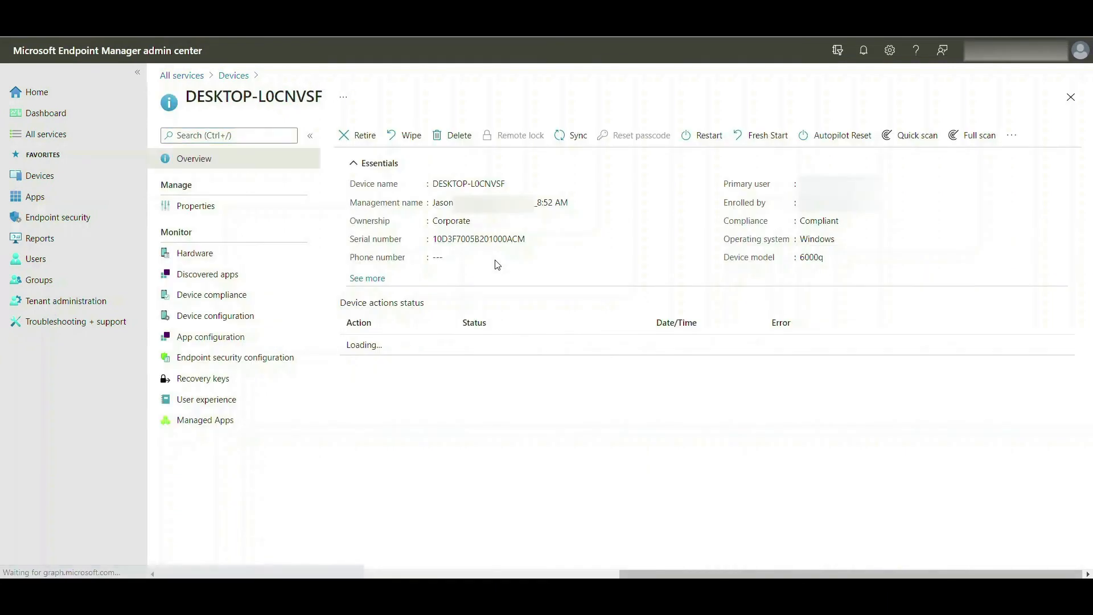
Step: Sync the DESKTOP-L0CNVSF device and go back to refresh the All devices list
{"action": "left_click", "coordinate": [580, 138]}
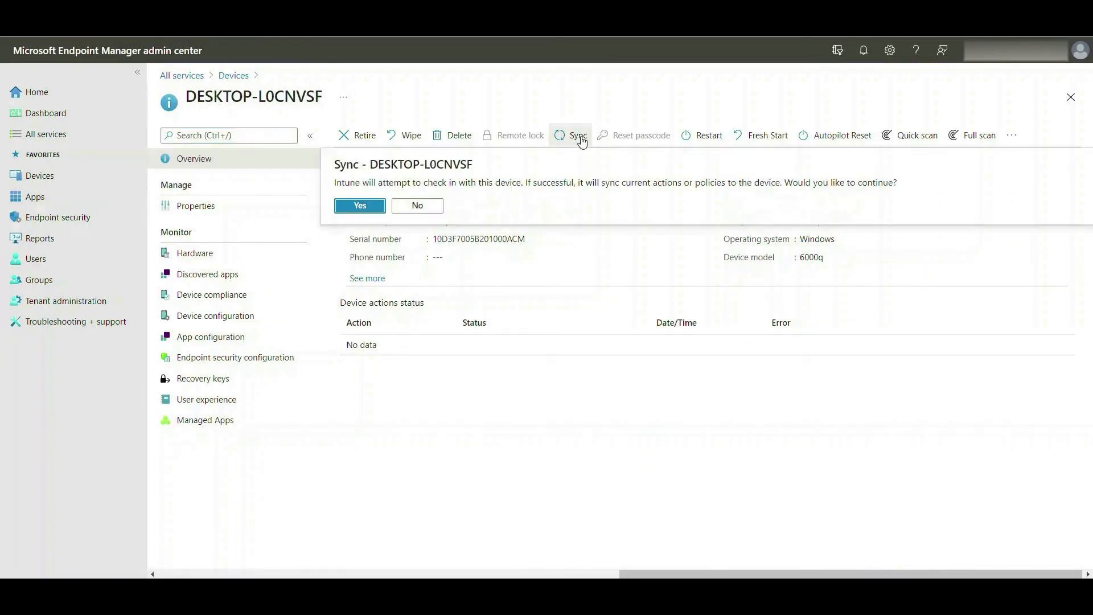
{"action": "left_click", "coordinate": [379, 208]}
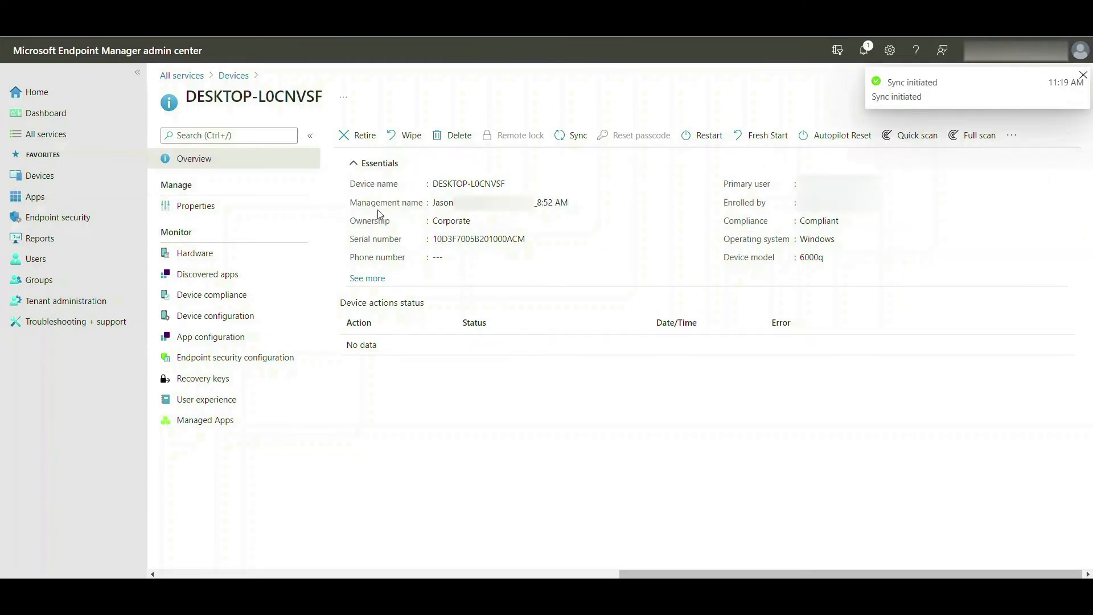
{"action": "left_click", "coordinate": [14, 25]}
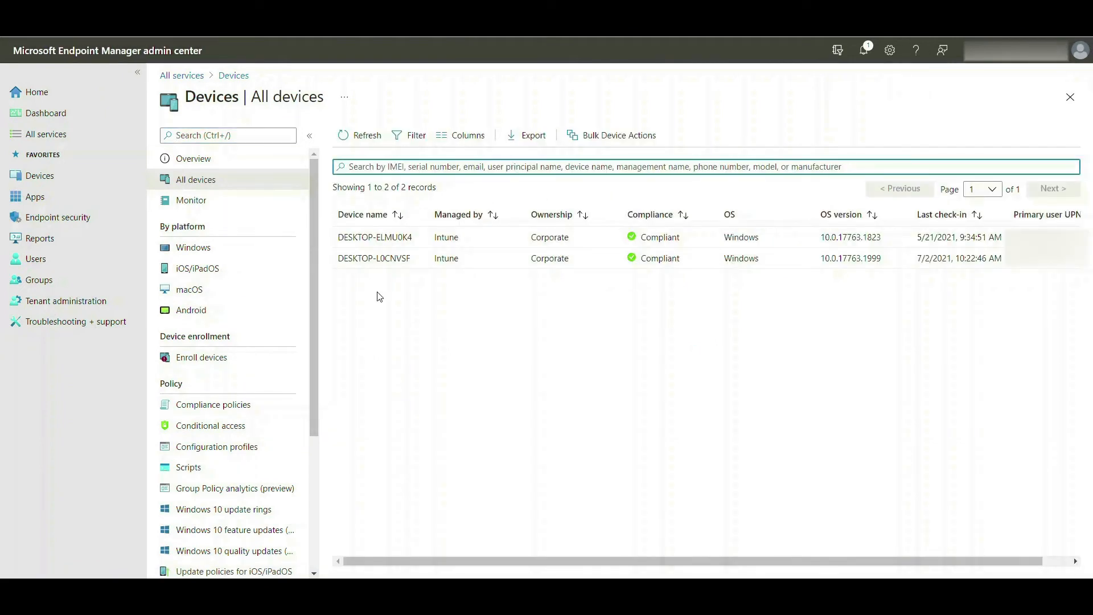
{"action": "left_click", "coordinate": [374, 143]}
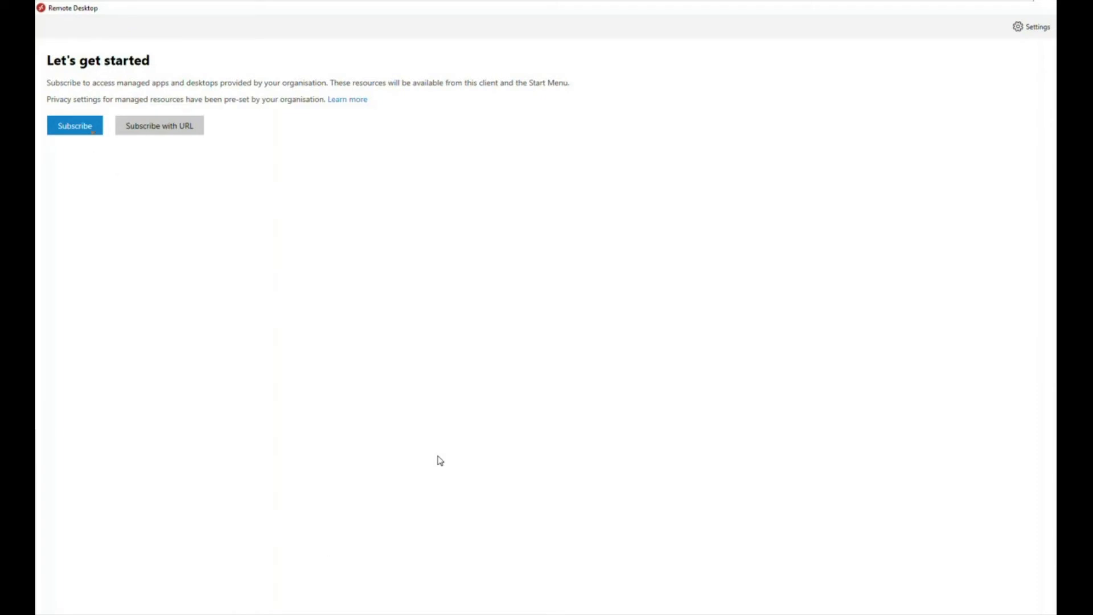
Step: Switch to the Remote Desktop client, start a workspace subscription, and enter the user's account e-mail address
{"action": "left_click", "coordinate": [98, 127]}
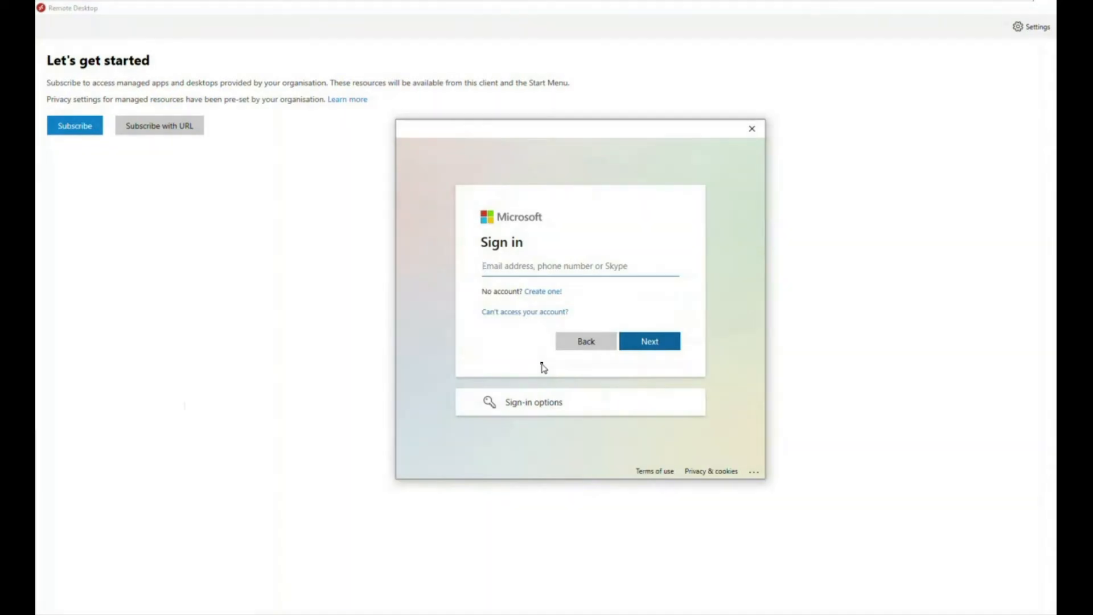
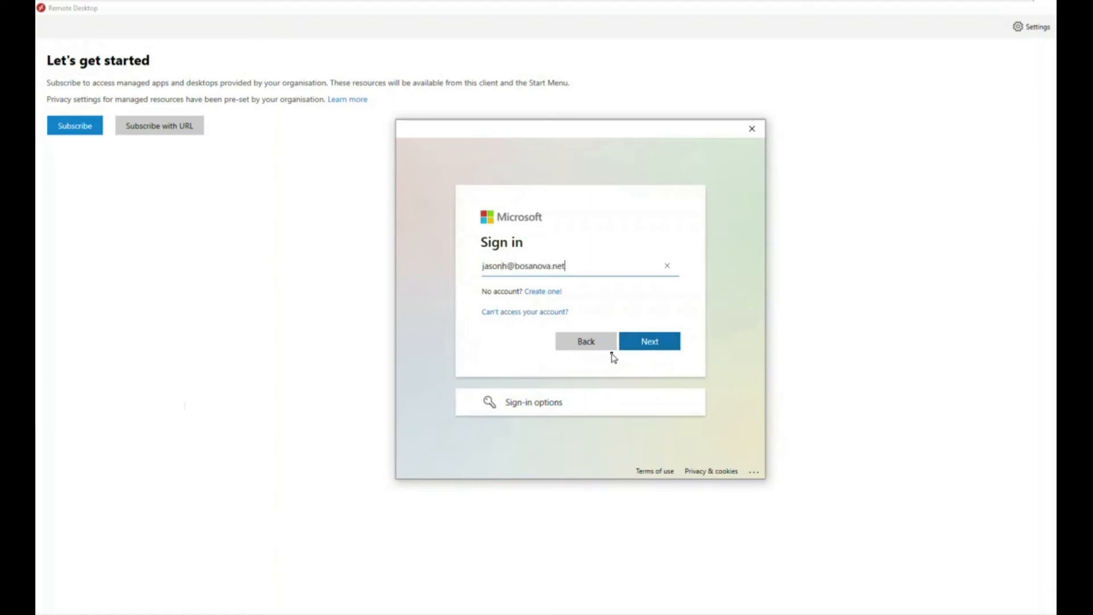
{"action": "left_click", "coordinate": [649, 345]}
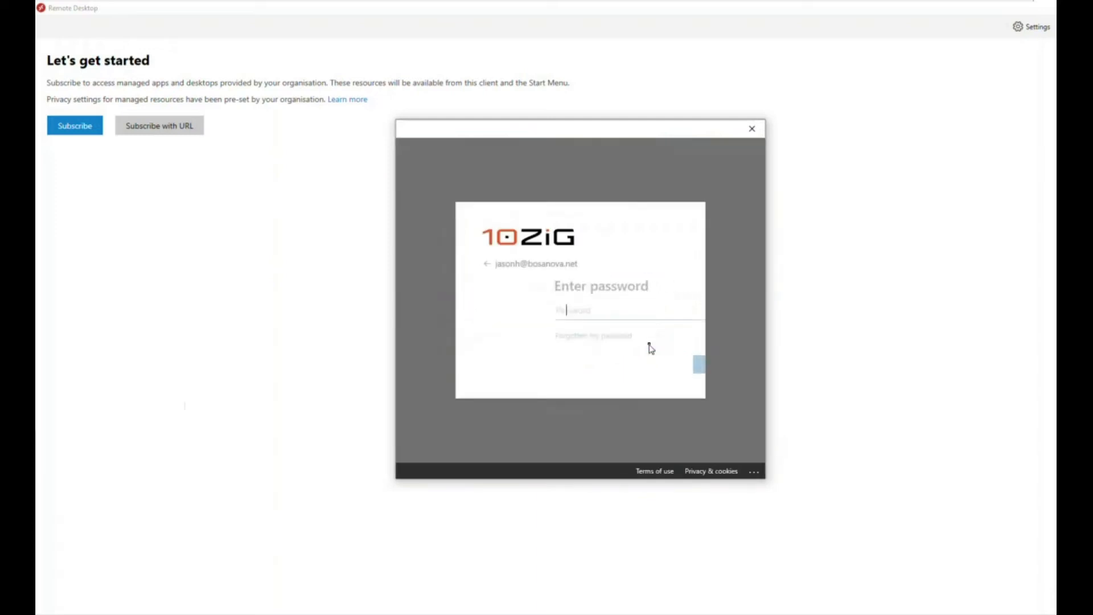
Step: Enter the account password and sign in
{"action": "type", "text": "•••••••••••"}
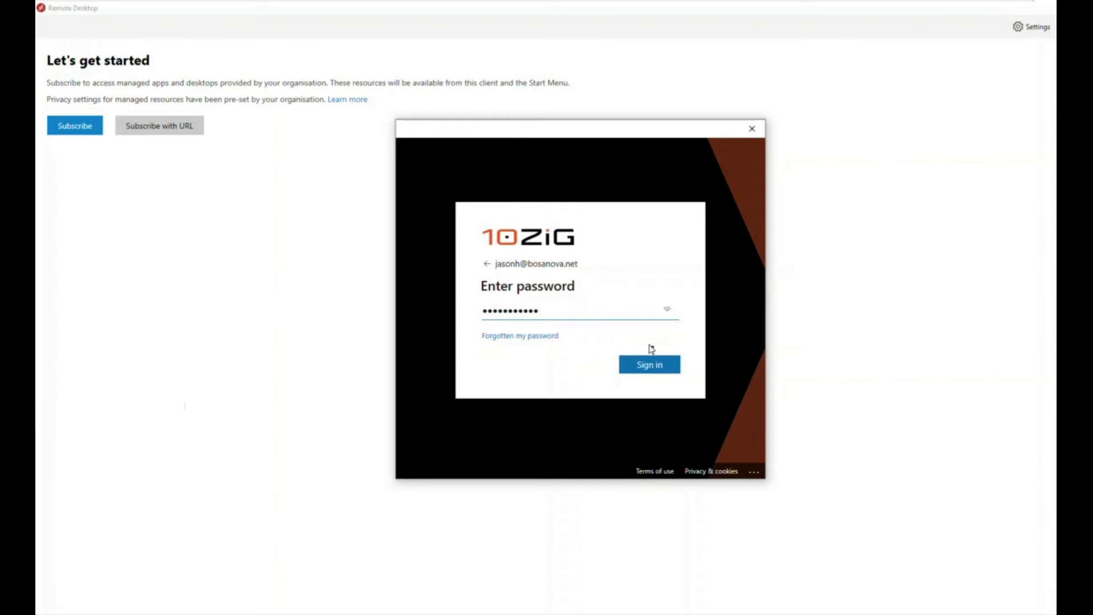
{"action": "left_click", "coordinate": [654, 371]}
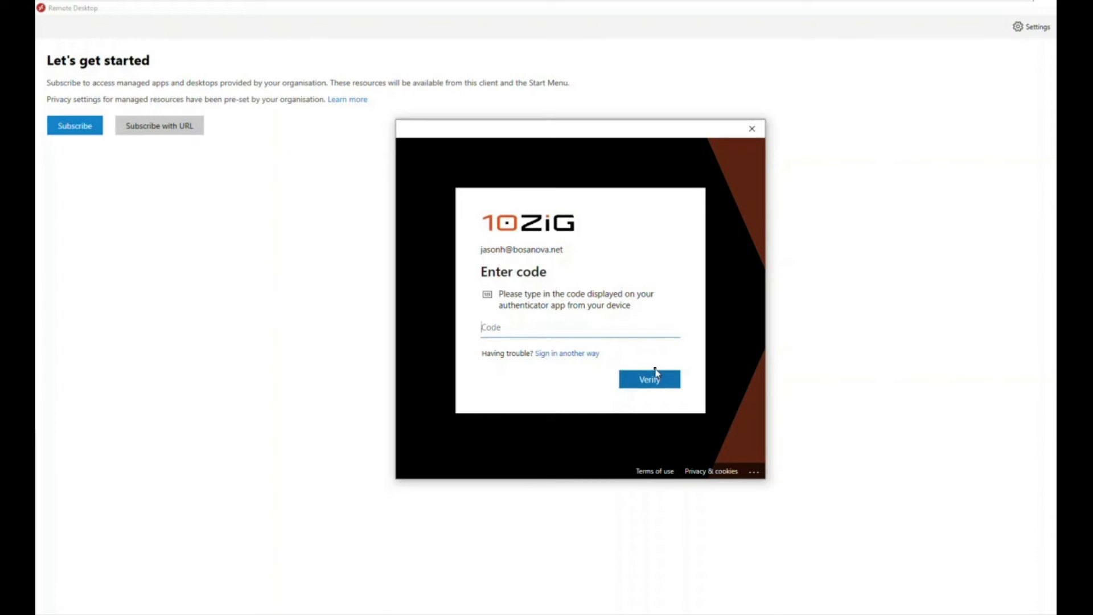
Step: Enter the authenticator verification code and verify it
{"action": "left_click", "coordinate": [670, 383]}
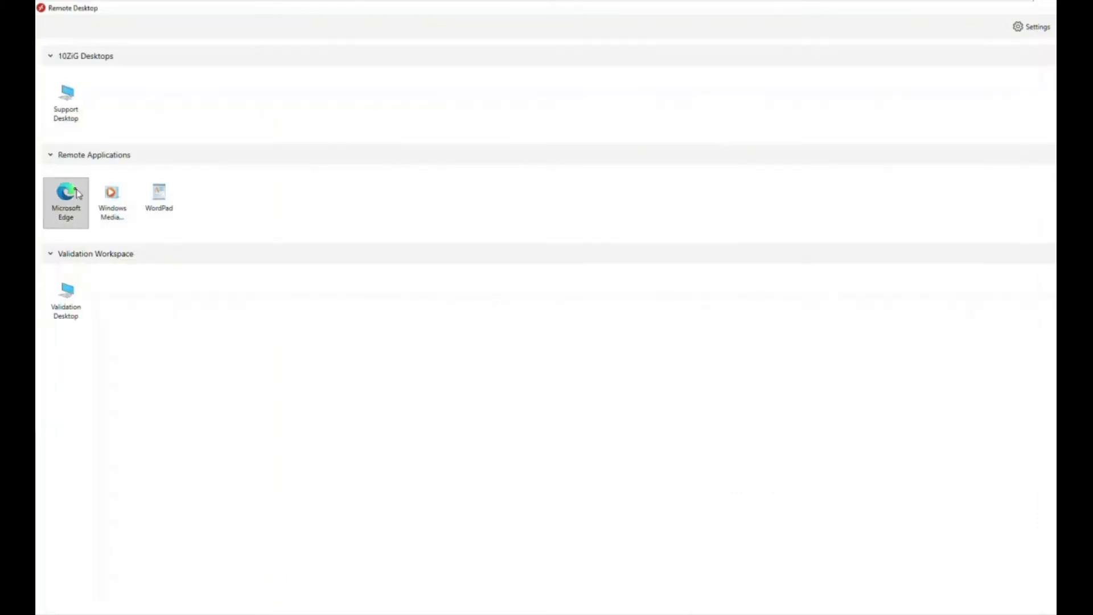
Step: Launch the Support Desktop from the 10ZiG Desktops workspace
{"action": "left_click", "coordinate": [67, 197]}
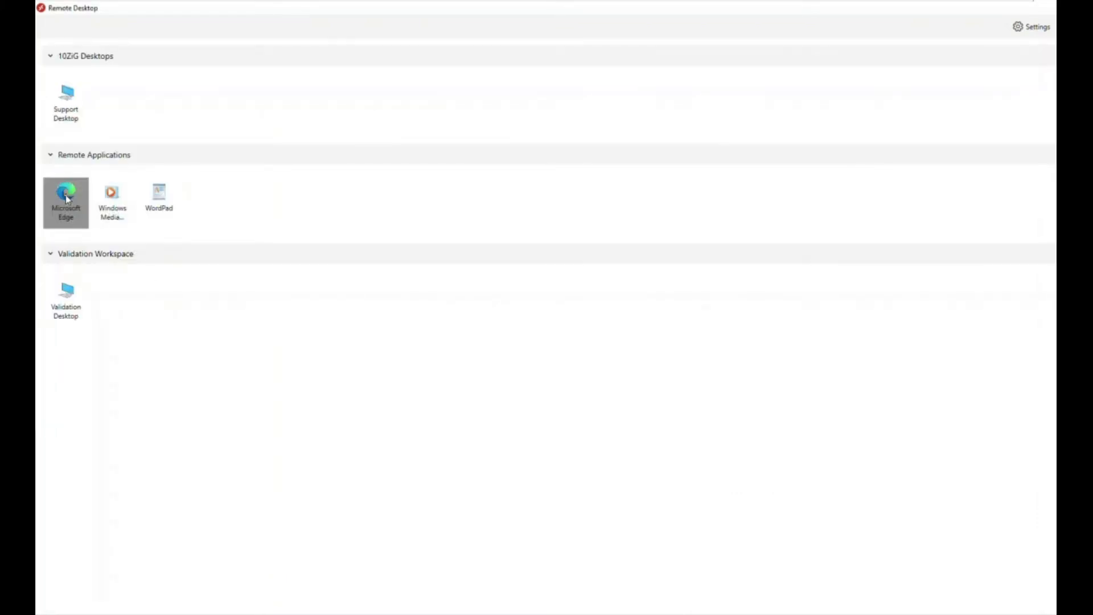
{"action": "left_click", "coordinate": [160, 208]}
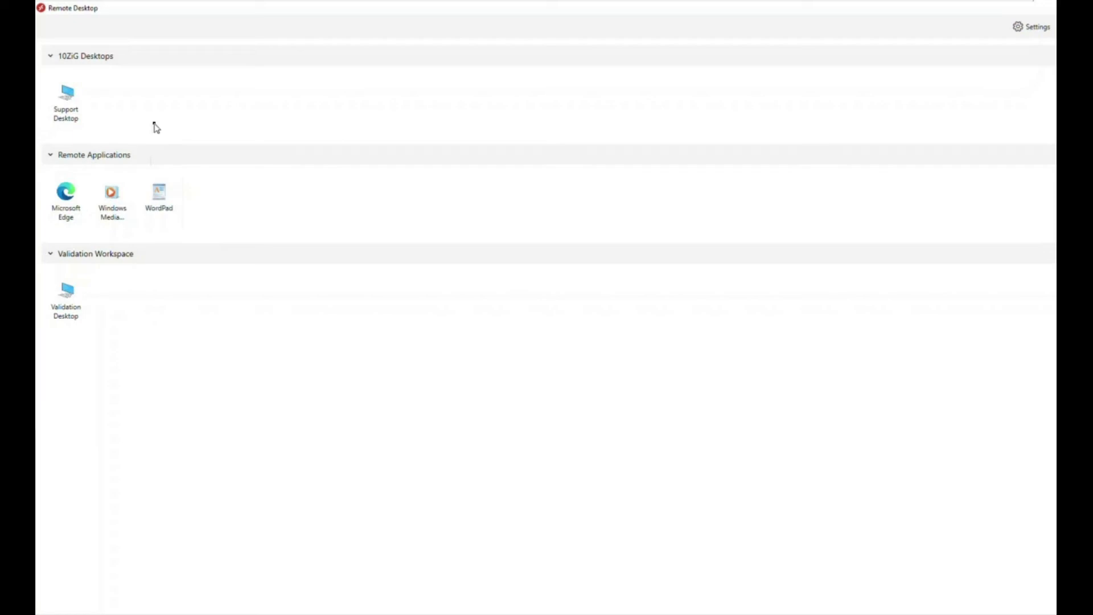
{"action": "left_click", "coordinate": [82, 96]}
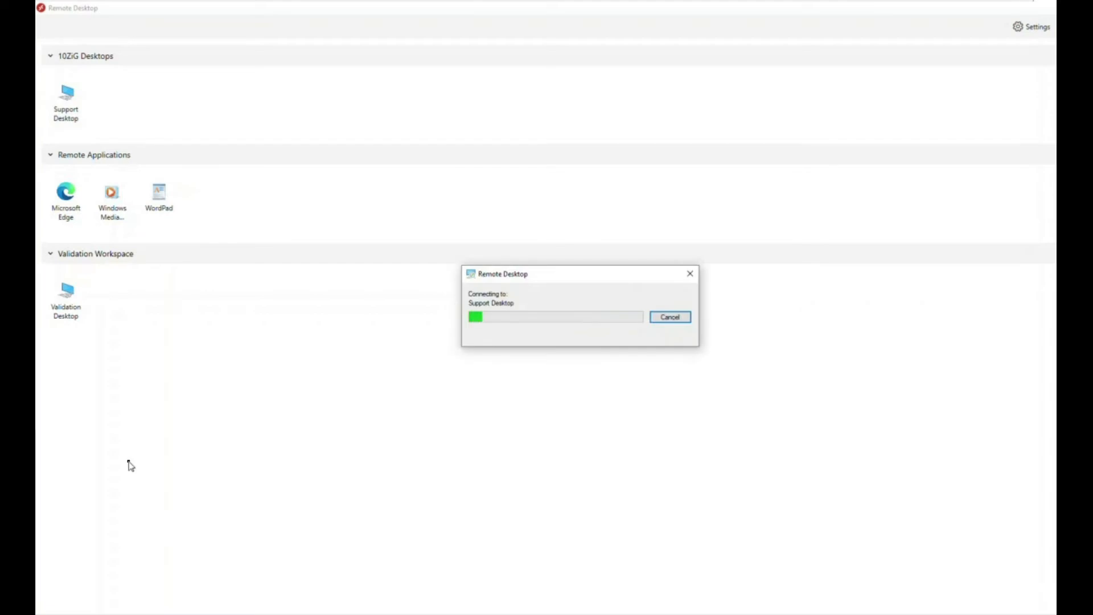
Step: Enter the account password in the Windows Security credentials prompt and confirm to connect
{"action": "type", "text": "•••"}
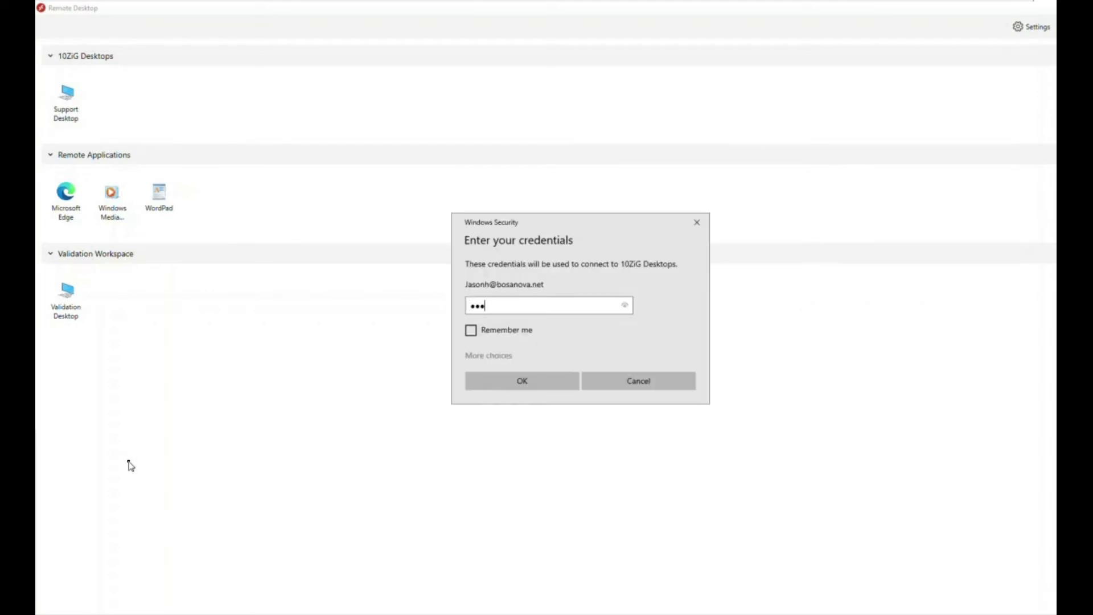
{"action": "type", "text": "•••••••••"}
{"action": "left_click", "coordinate": [505, 385]}
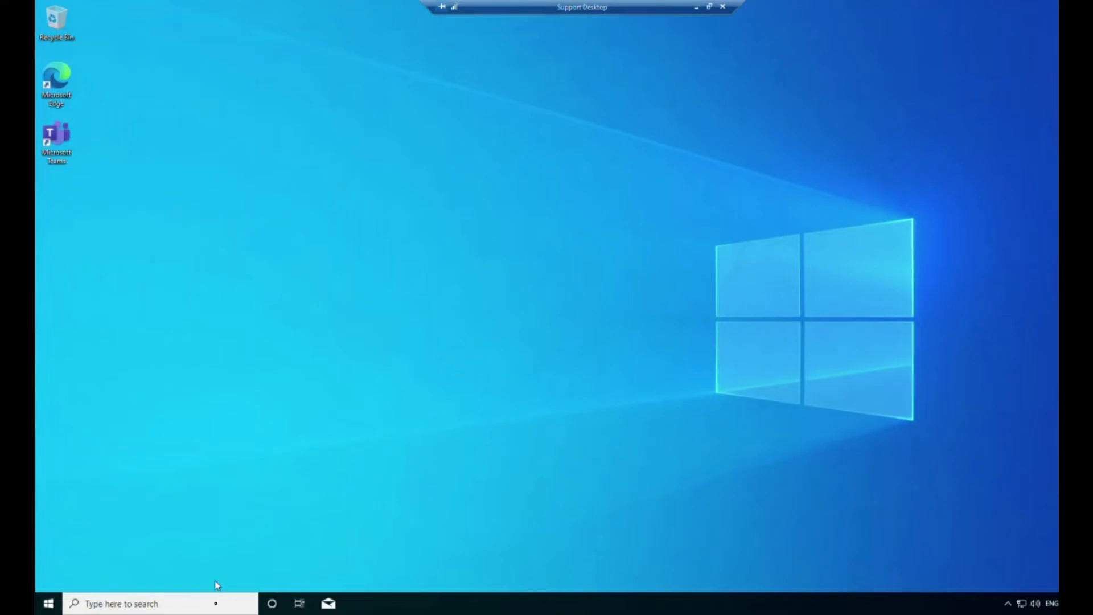
Step: Open the Start menu in the Support Desktop session and launch Microsoft Edge
{"action": "left_click", "coordinate": [49, 603]}
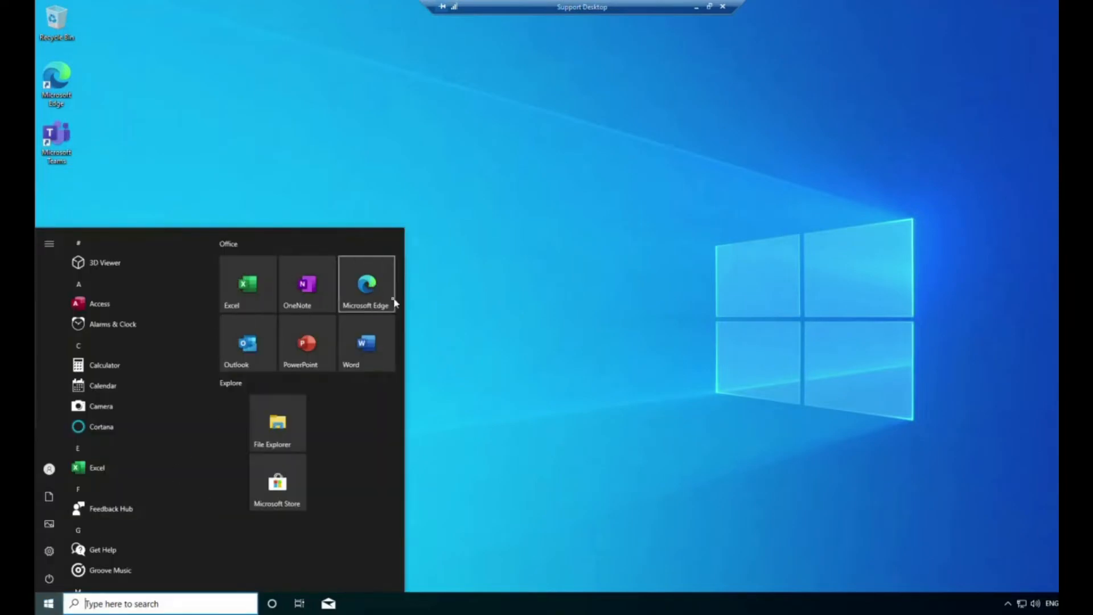
{"action": "left_click", "coordinate": [377, 295]}
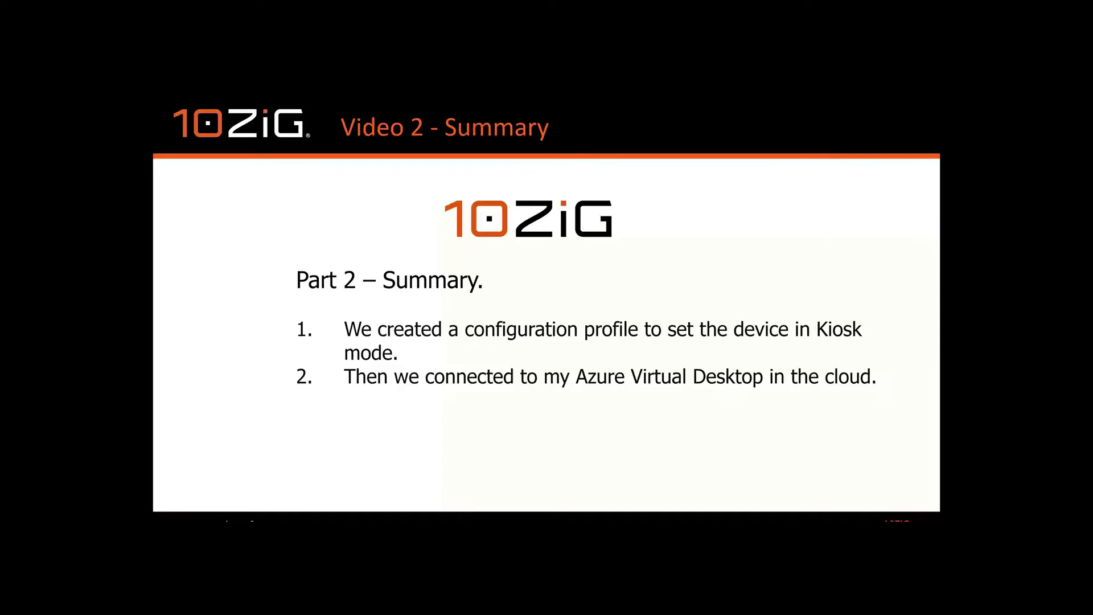
{"action": "key", "text": "Right"}
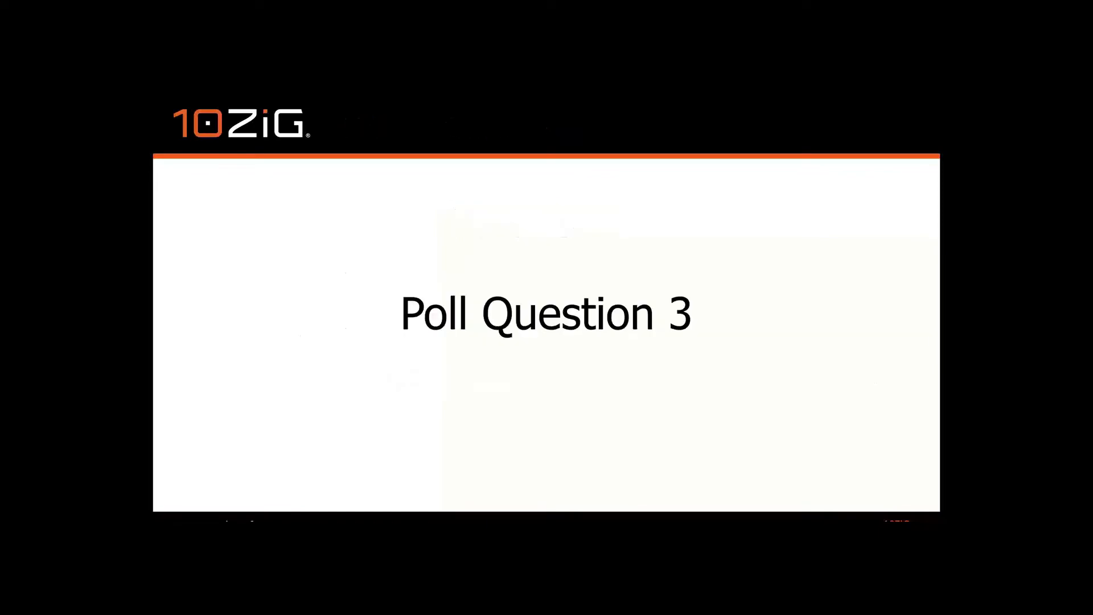
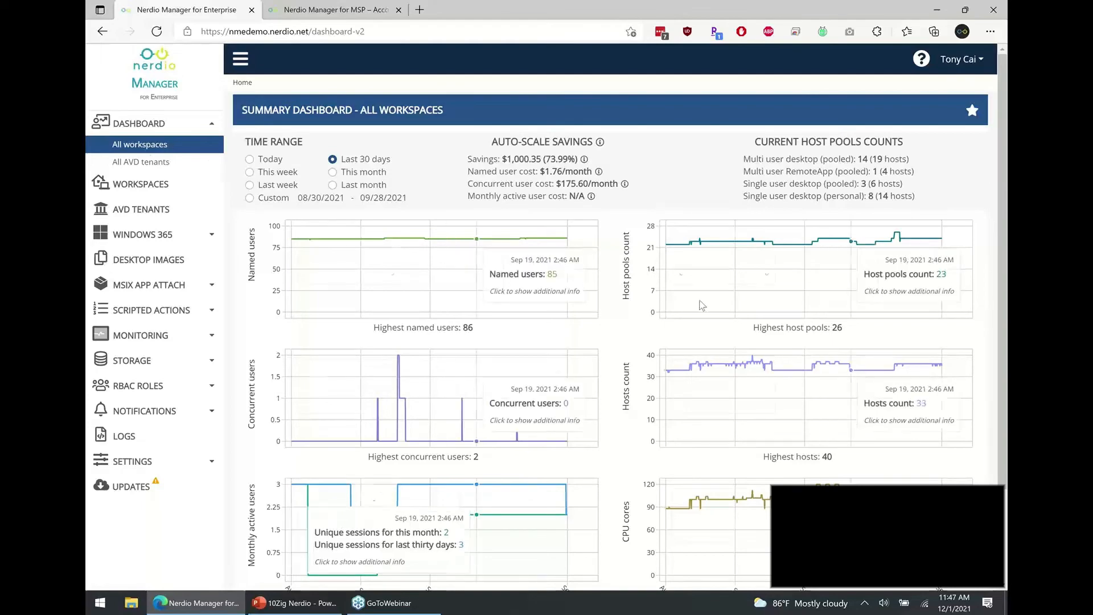
{"action": "scroll", "coordinate": [784, 246], "scroll_direction": "down", "scroll_amount": 2}
{"action": "scroll", "coordinate": [712, 399], "scroll_direction": "up", "scroll_amount": 2}
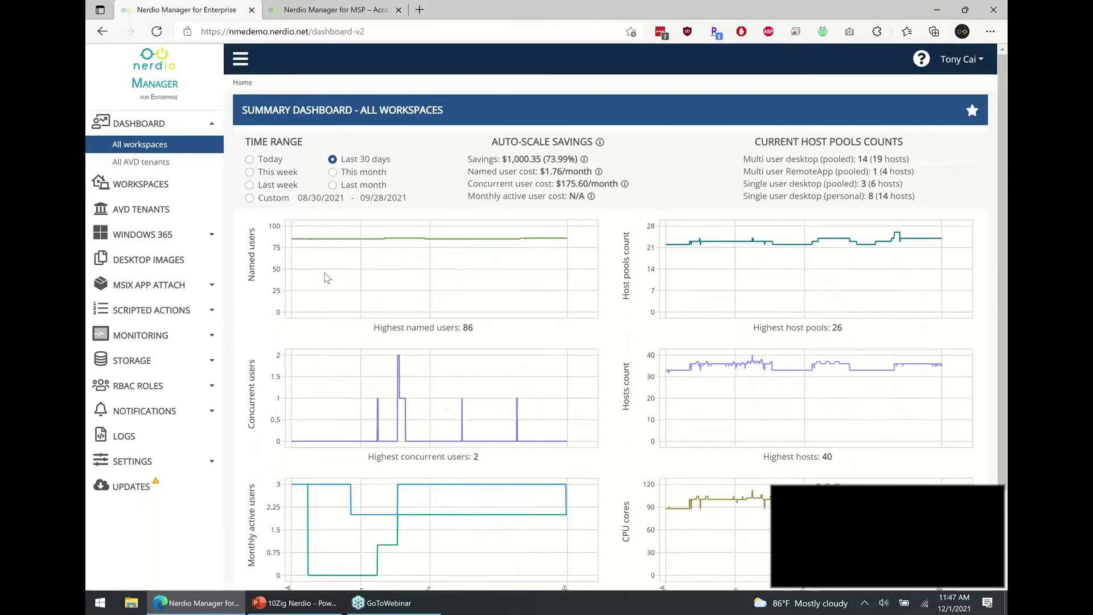
Step: Open the dynamic host pools of the Spring Update Workspace
{"action": "left_click", "coordinate": [191, 195]}
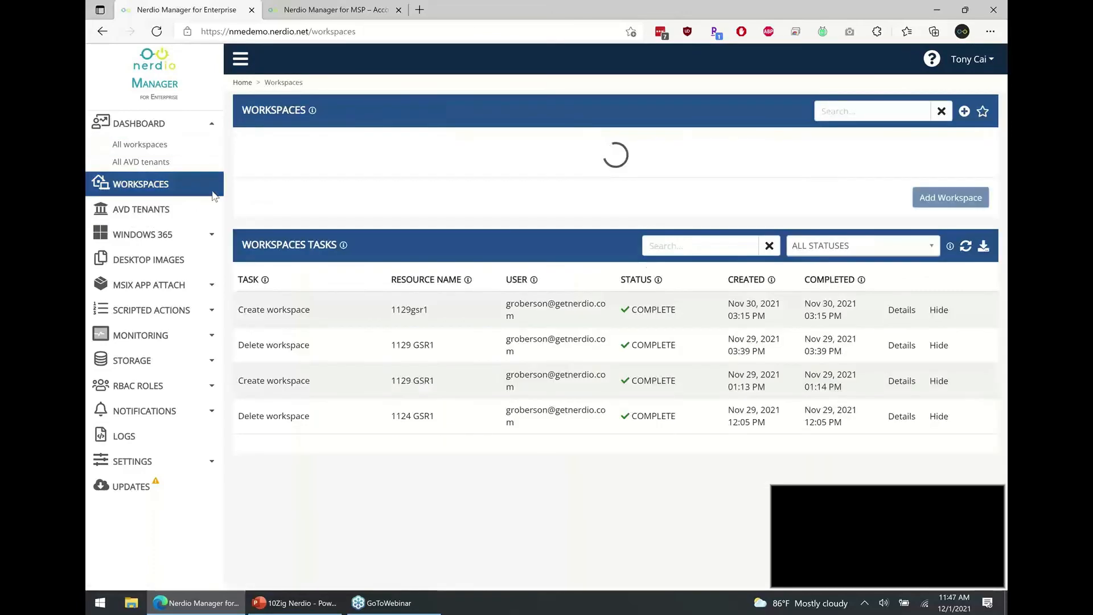
{"action": "left_click", "coordinate": [287, 200]}
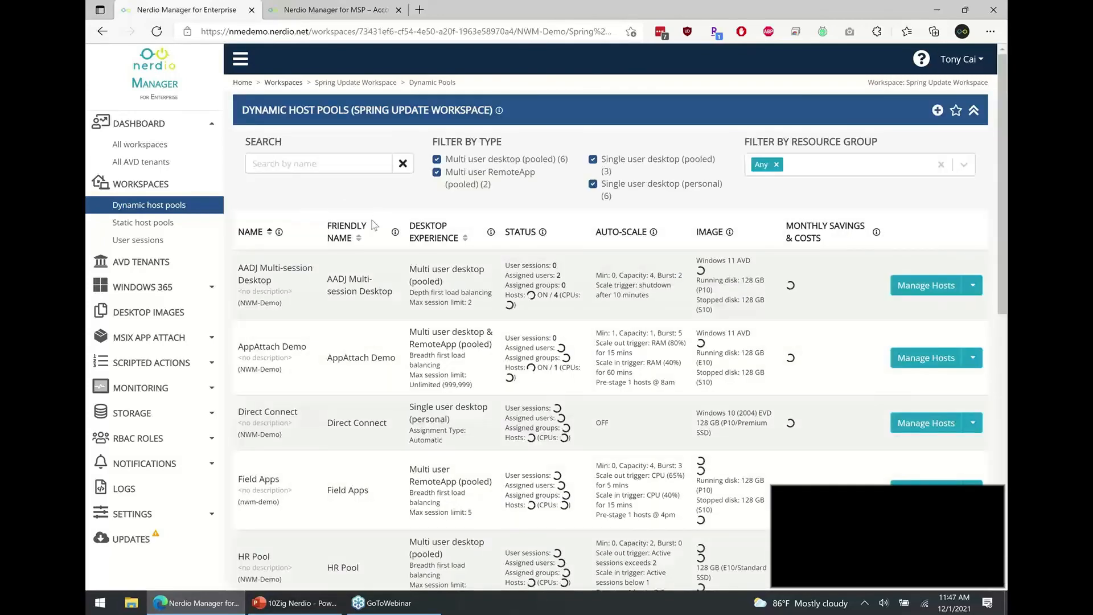
{"action": "scroll", "coordinate": [370, 239], "scroll_direction": "down", "scroll_amount": 1}
{"action": "scroll", "coordinate": [370, 241], "scroll_direction": "down", "scroll_amount": 2}
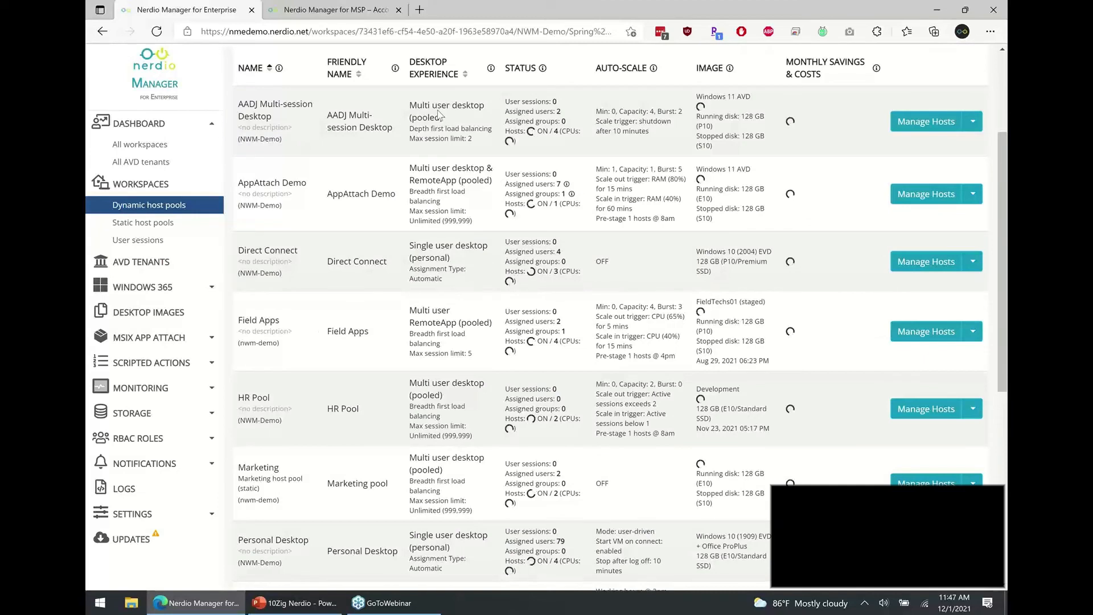
Step: Review the desktop experience, status, auto-scale, image and cost details of the listed host pools
{"action": "left_click_drag", "start_coordinate": [443, 117], "coordinate": [410, 101]}
{"action": "left_click_drag", "start_coordinate": [466, 202], "coordinate": [410, 175]}
{"action": "left_click_drag", "start_coordinate": [456, 283], "coordinate": [426, 256]}
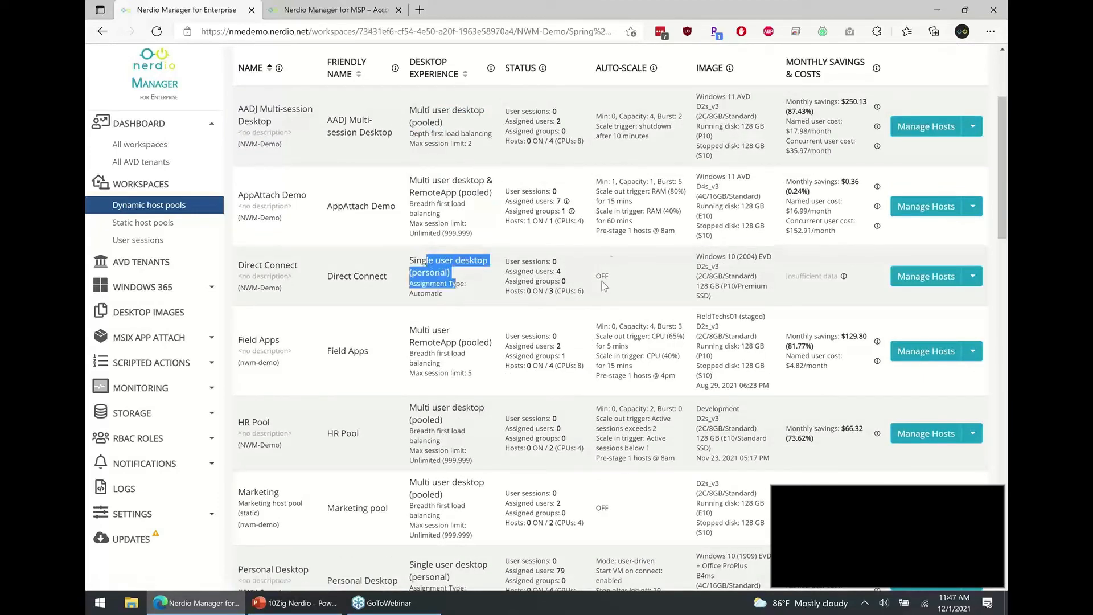
{"action": "left_click", "coordinate": [581, 238]}
{"action": "left_click_drag", "start_coordinate": [505, 108], "coordinate": [565, 144]}
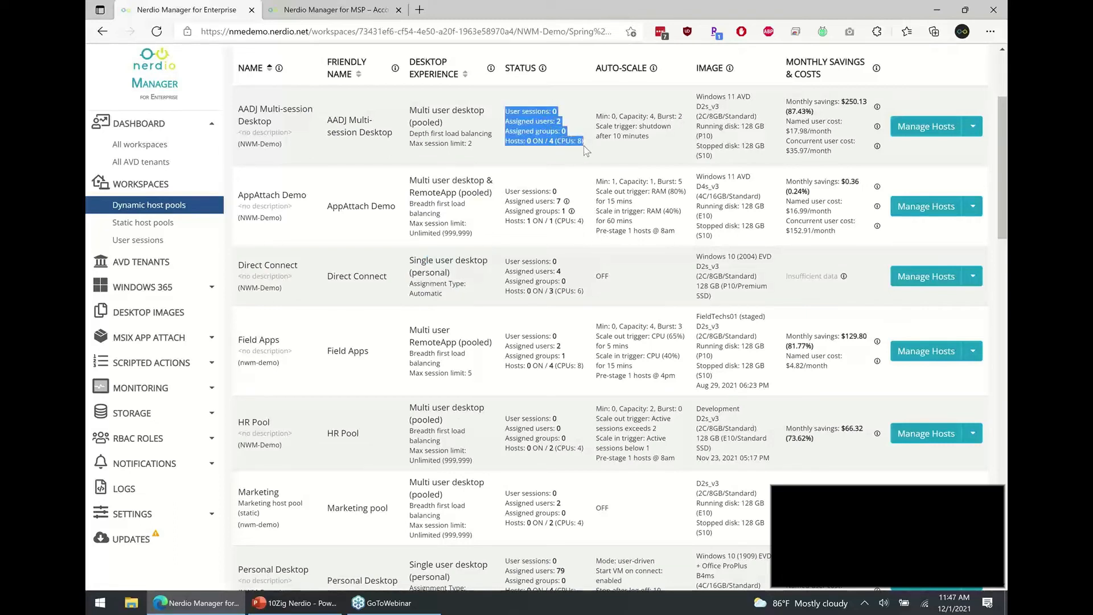
{"action": "left_click", "coordinate": [582, 155]}
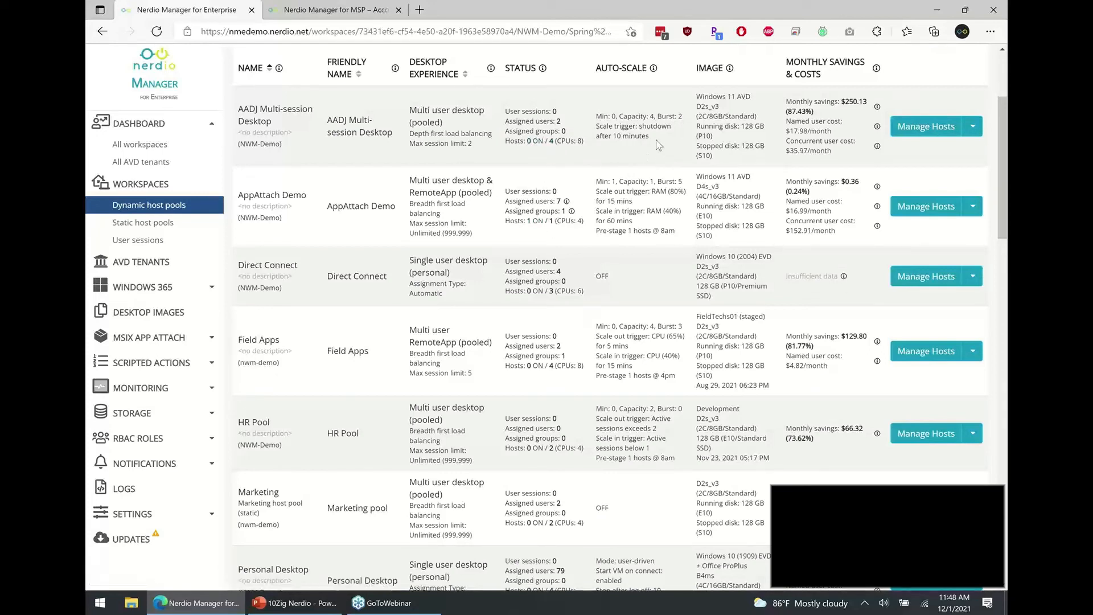
{"action": "left_click_drag", "start_coordinate": [658, 144], "coordinate": [598, 118]}
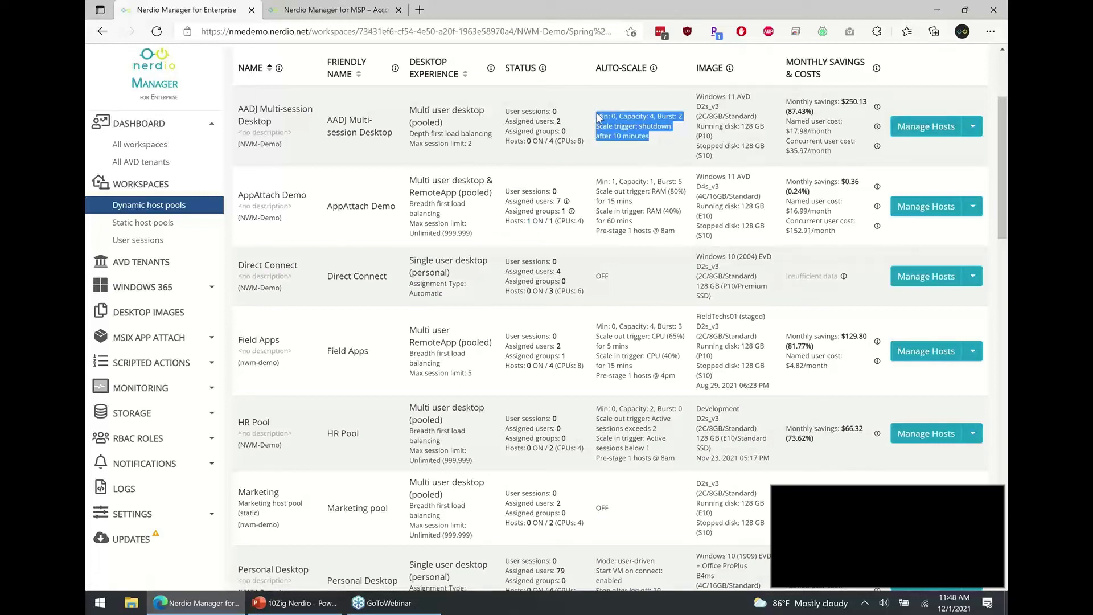
{"action": "left_click_drag", "start_coordinate": [687, 97], "coordinate": [740, 158]}
{"action": "left_click", "coordinate": [740, 158]}
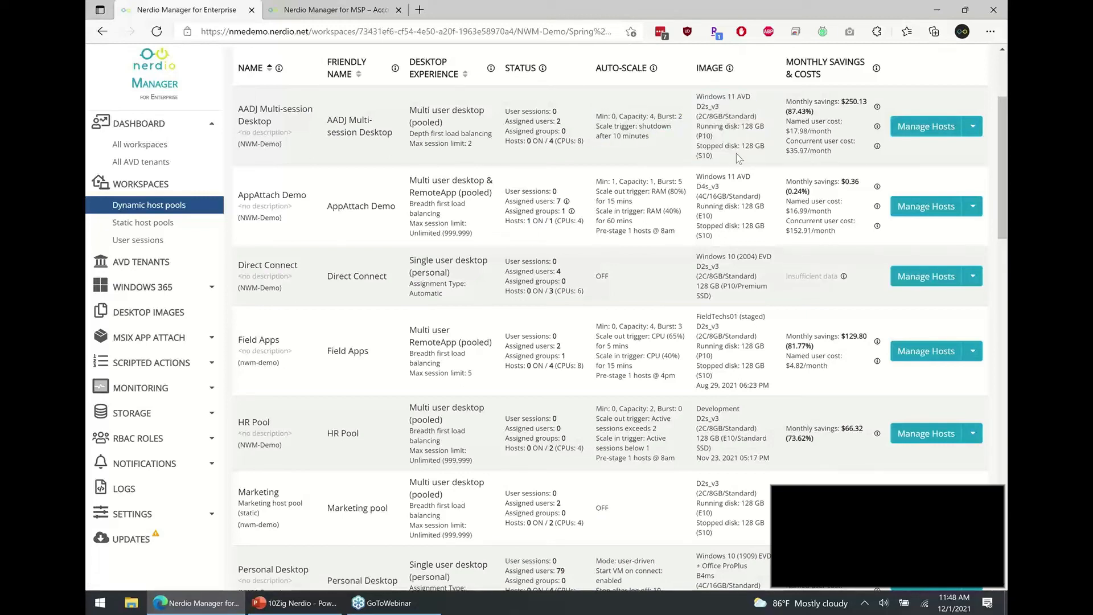
{"action": "left_click_drag", "start_coordinate": [834, 151], "coordinate": [789, 100]}
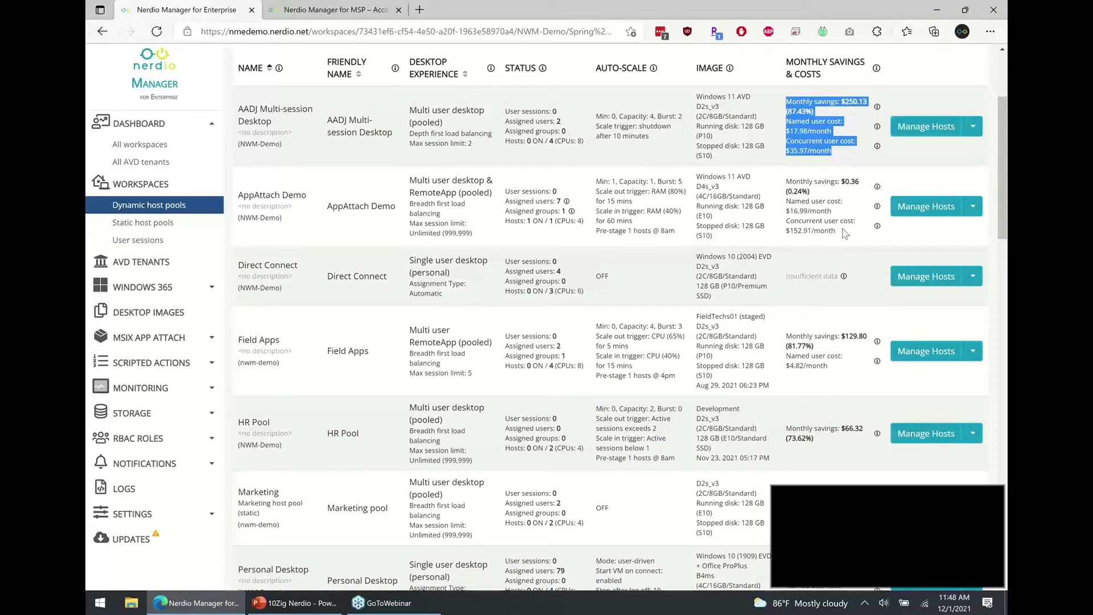
{"action": "left_click", "coordinate": [923, 175]}
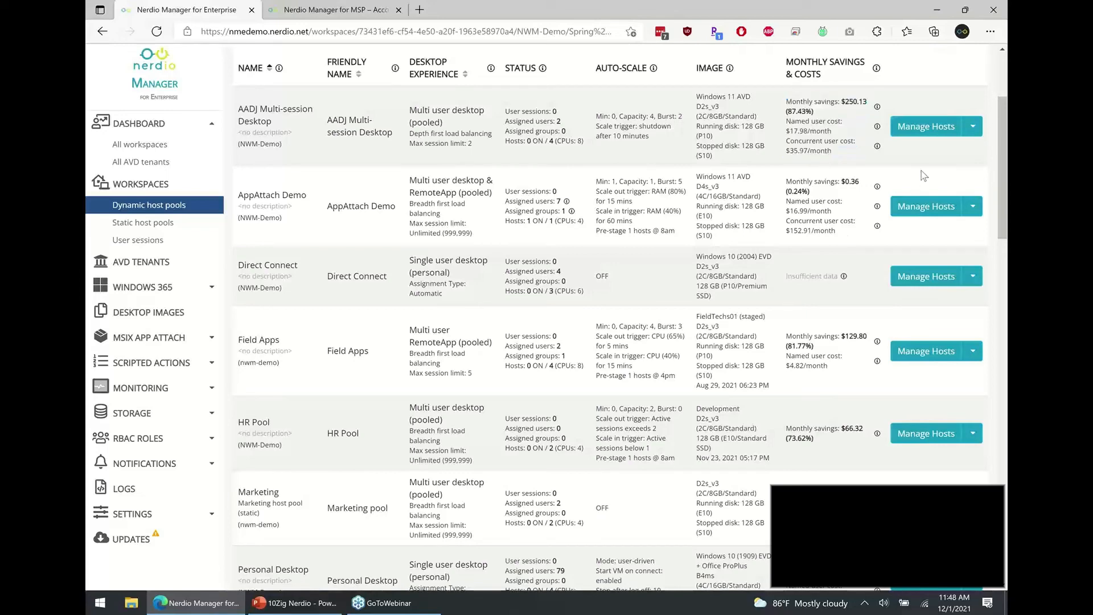
Step: Inspect the session hosts of the AADJ Multi-session Desktop pool and a host's actions, then return to the pool list
{"action": "scroll", "coordinate": [923, 175], "scroll_direction": "up", "scroll_amount": 2}
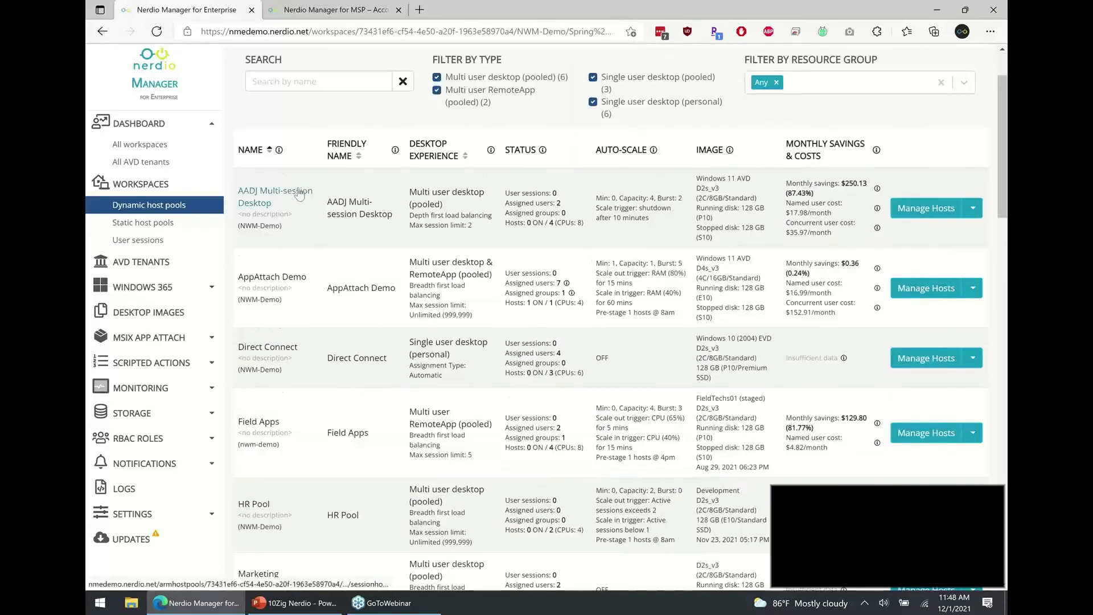
{"action": "left_click", "coordinate": [298, 195]}
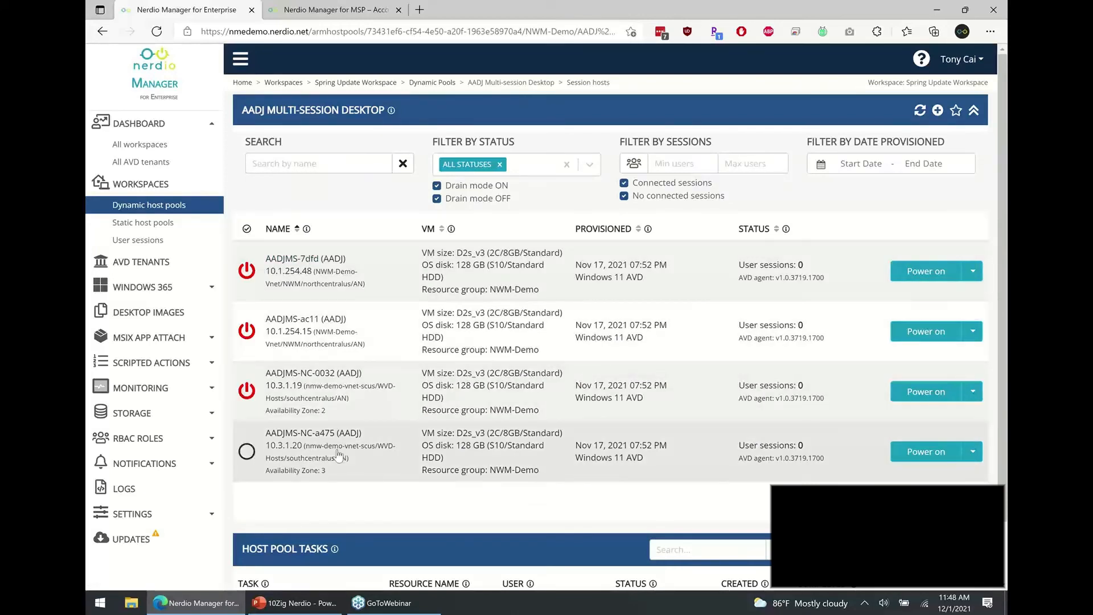
{"action": "left_click", "coordinate": [973, 391]}
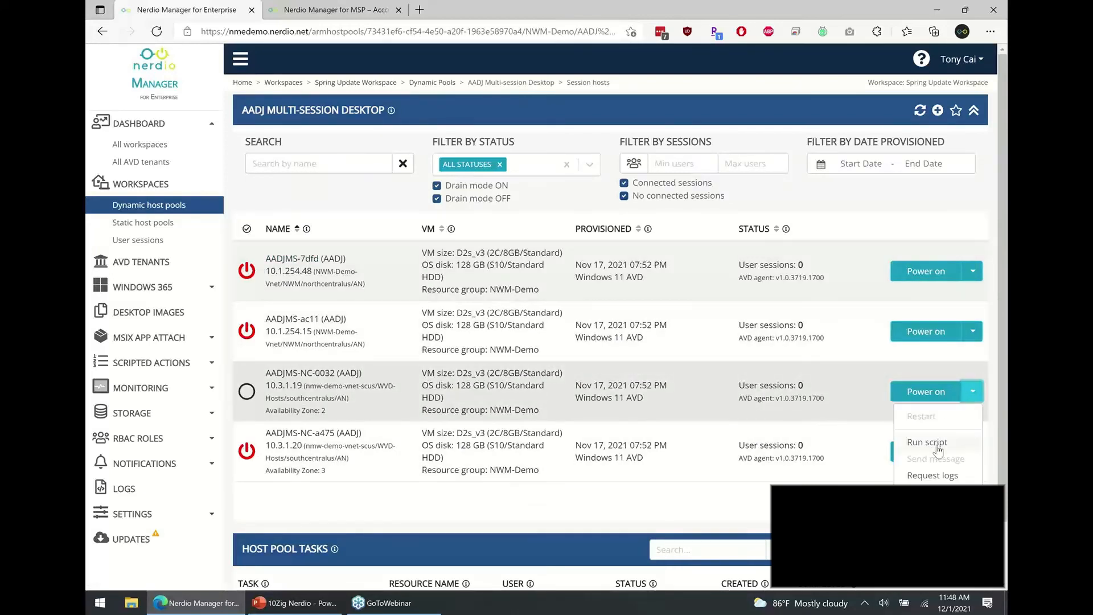
{"action": "left_click", "coordinate": [909, 447]}
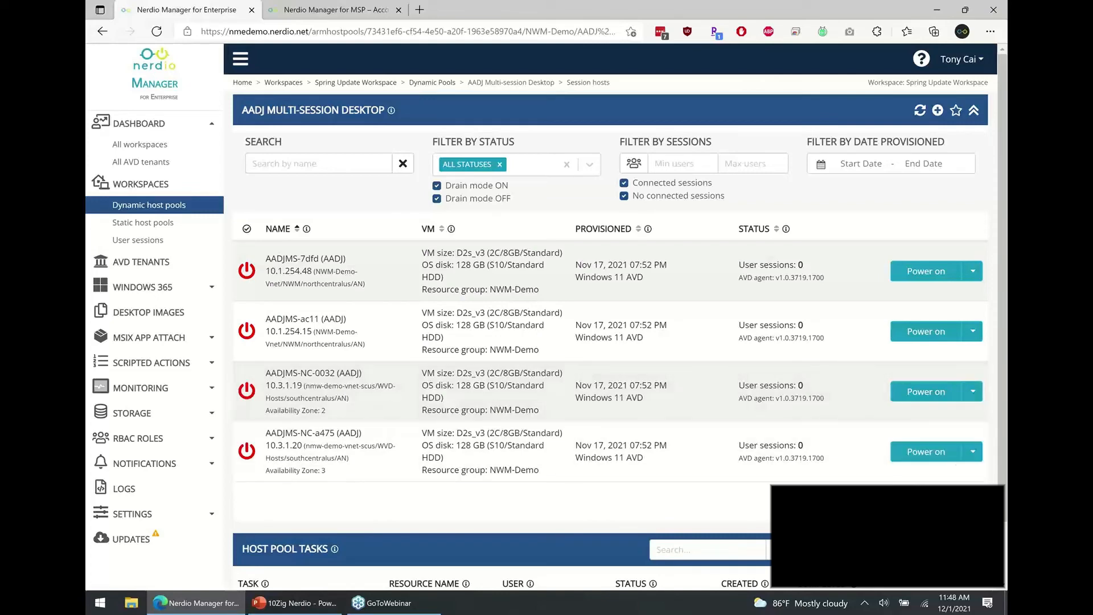
{"action": "key", "text": "alt+Left"}
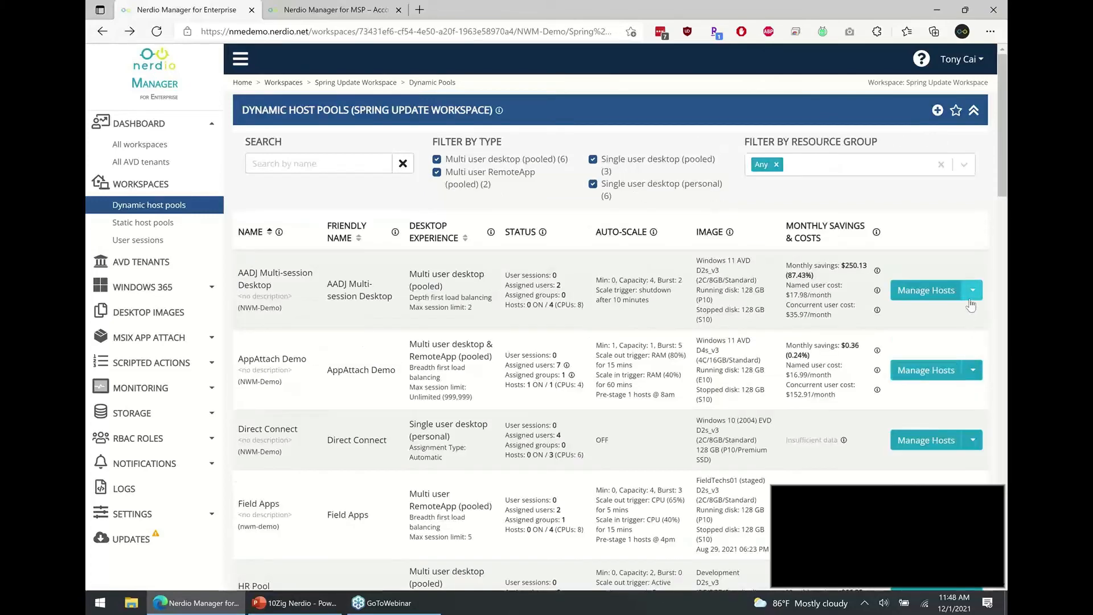
Step: Open the auto-scale configuration for the AppAttach Demo host pool
{"action": "left_click", "coordinate": [973, 371]}
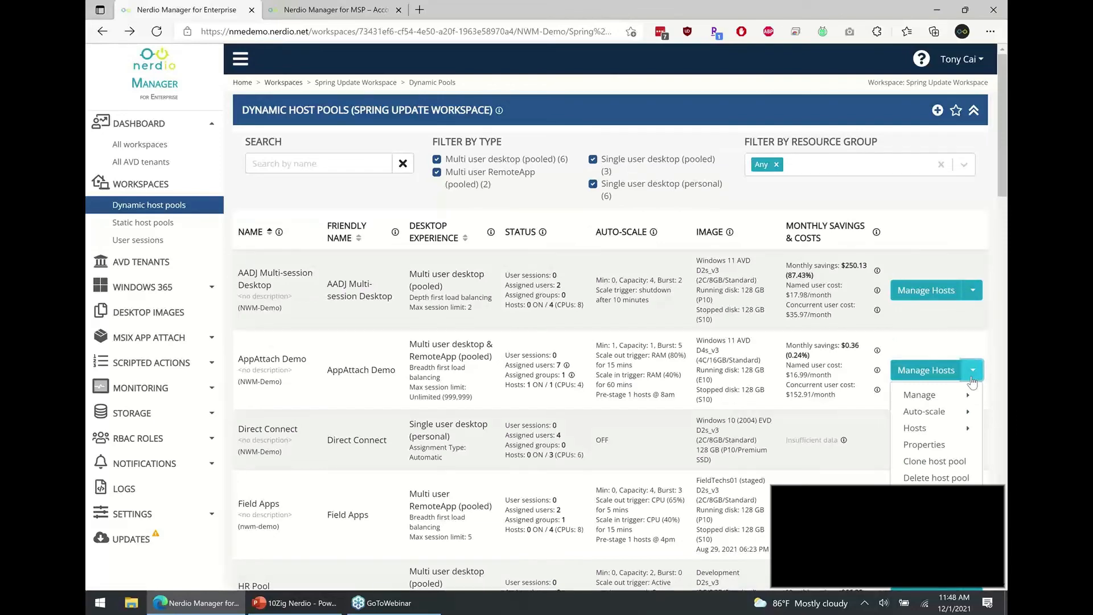
{"action": "scroll", "coordinate": [973, 381], "scroll_direction": "down", "scroll_amount": 2}
{"action": "mouse_move", "coordinate": [922, 313]}
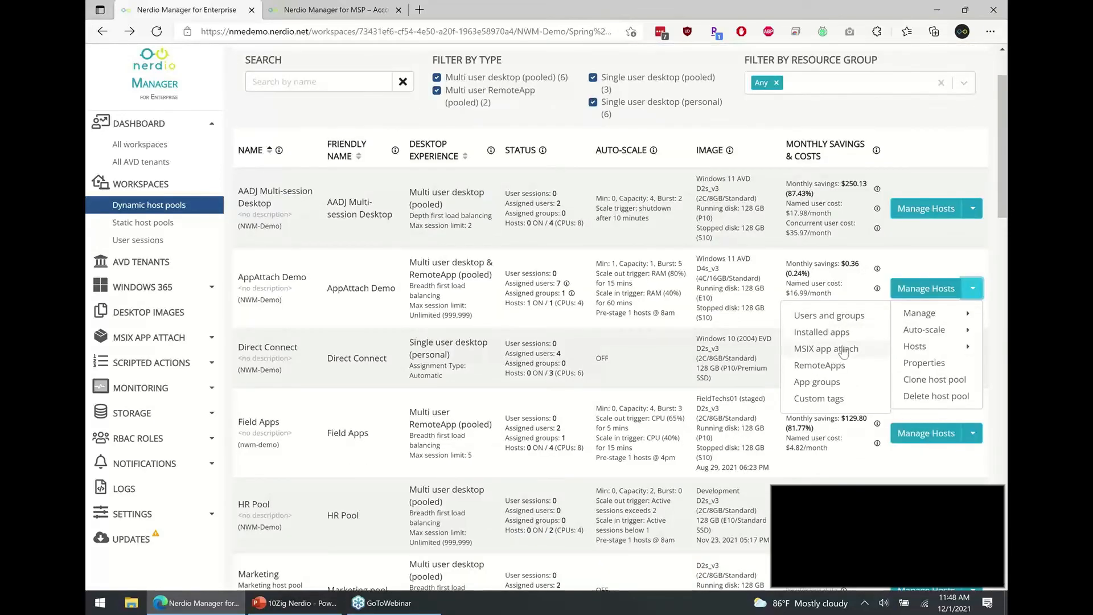
{"action": "mouse_move", "coordinate": [924, 337]}
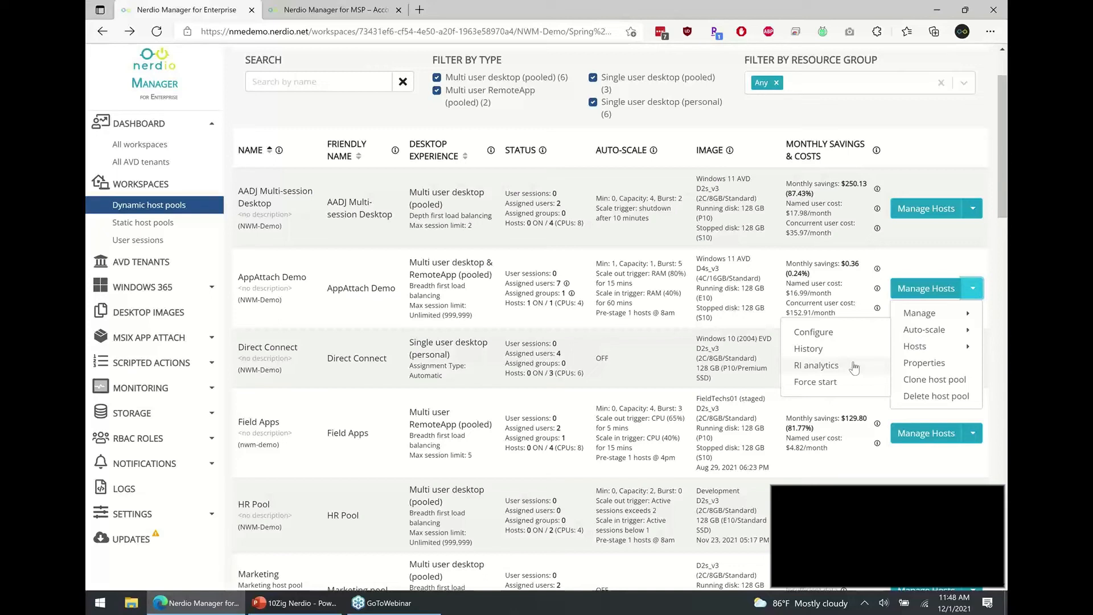
{"action": "left_click", "coordinate": [863, 333]}
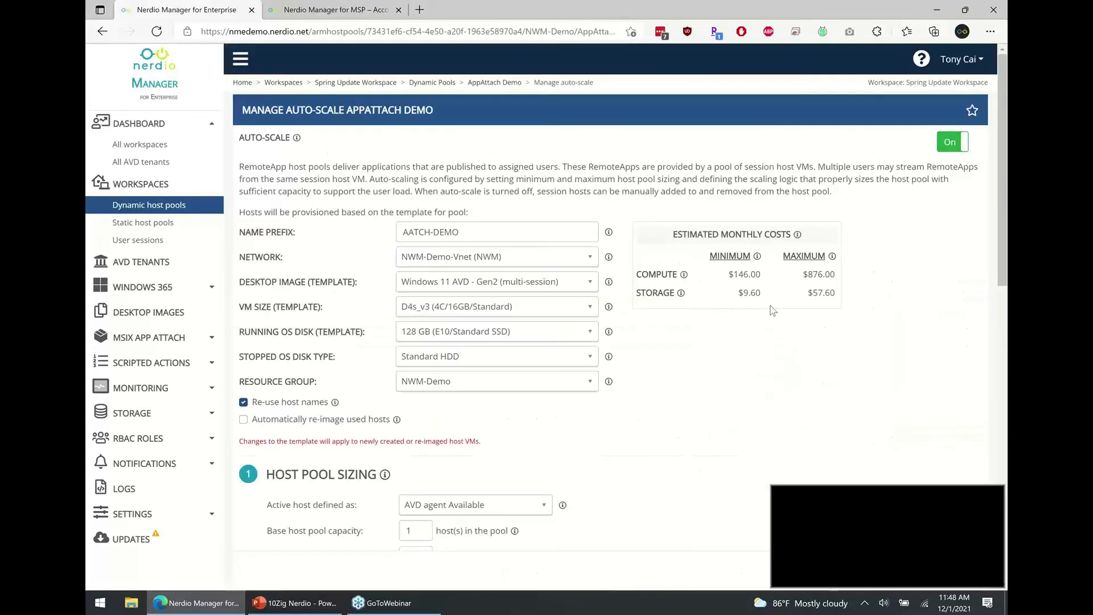
Step: Set the autoscale trigger to Available sessions with a maximum of 12 sessions per host
{"action": "scroll", "coordinate": [687, 312], "scroll_direction": "down", "scroll_amount": 5}
{"action": "left_click", "coordinate": [541, 320]}
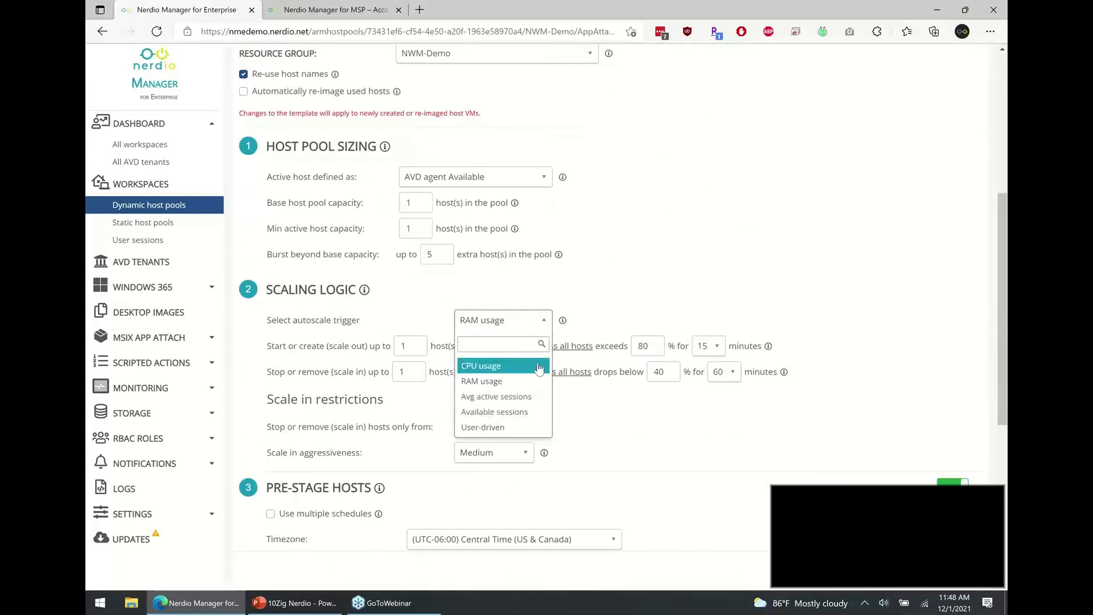
{"action": "left_click", "coordinate": [533, 397]}
{"action": "left_click", "coordinate": [543, 322]}
{"action": "left_click", "coordinate": [541, 418]}
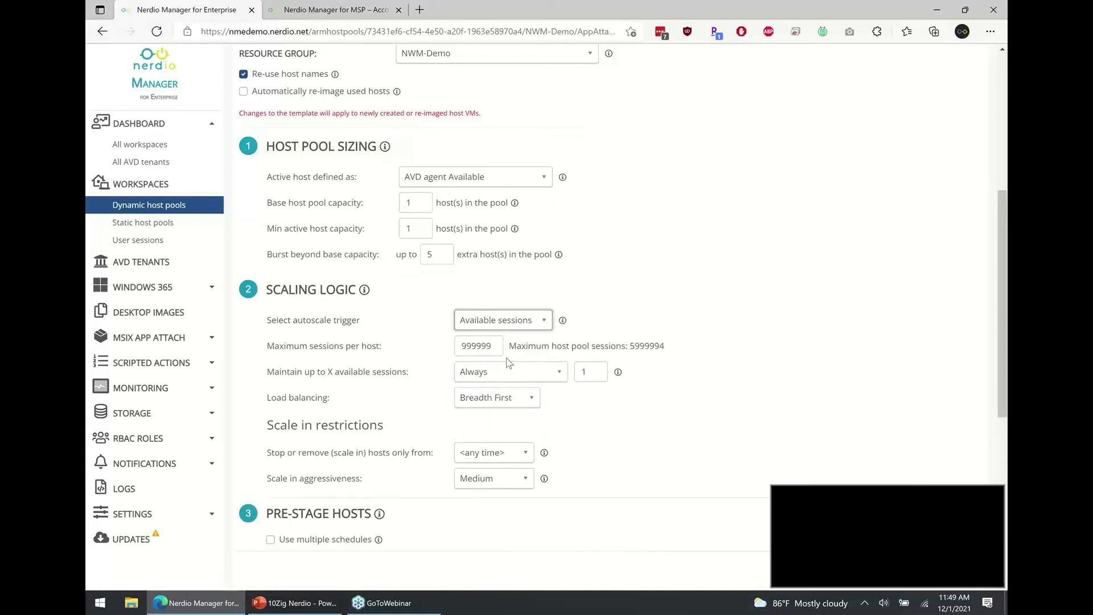
{"action": "double_click", "coordinate": [496, 345]}
{"action": "type", "text": "12"}
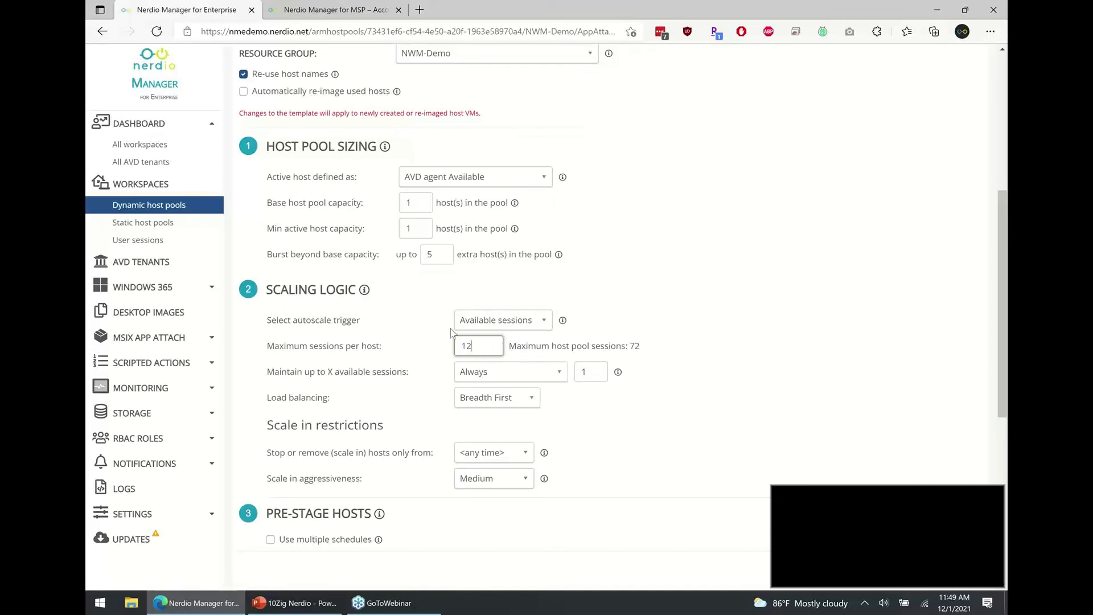
Step: Maintain 5 available sessions during work hours and 1 outside work hours
{"action": "left_click", "coordinate": [523, 373]}
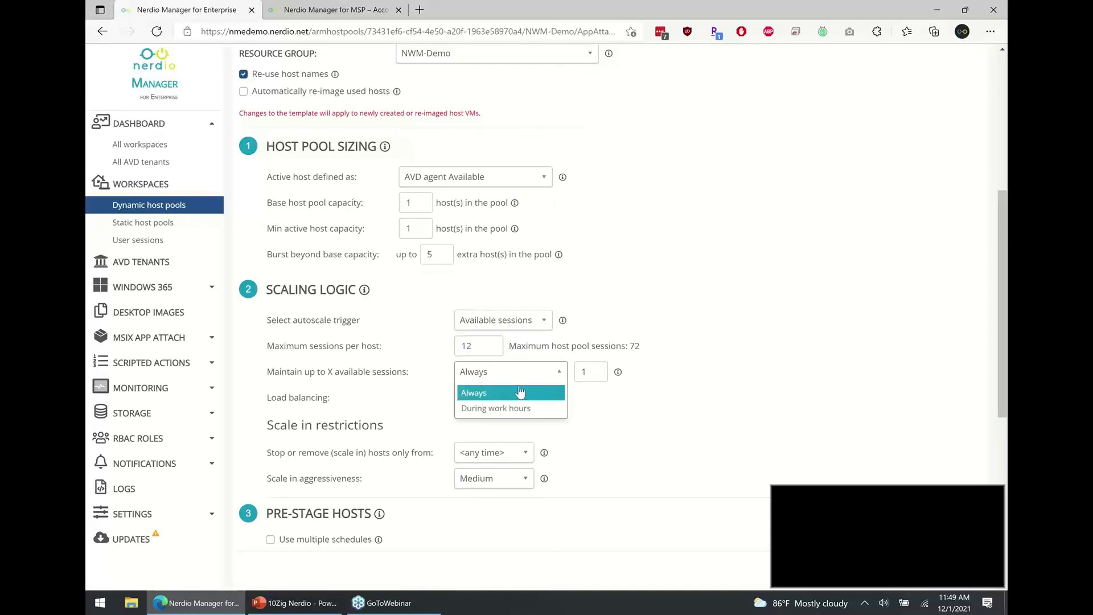
{"action": "left_click", "coordinate": [514, 408]}
{"action": "double_click", "coordinate": [591, 373]}
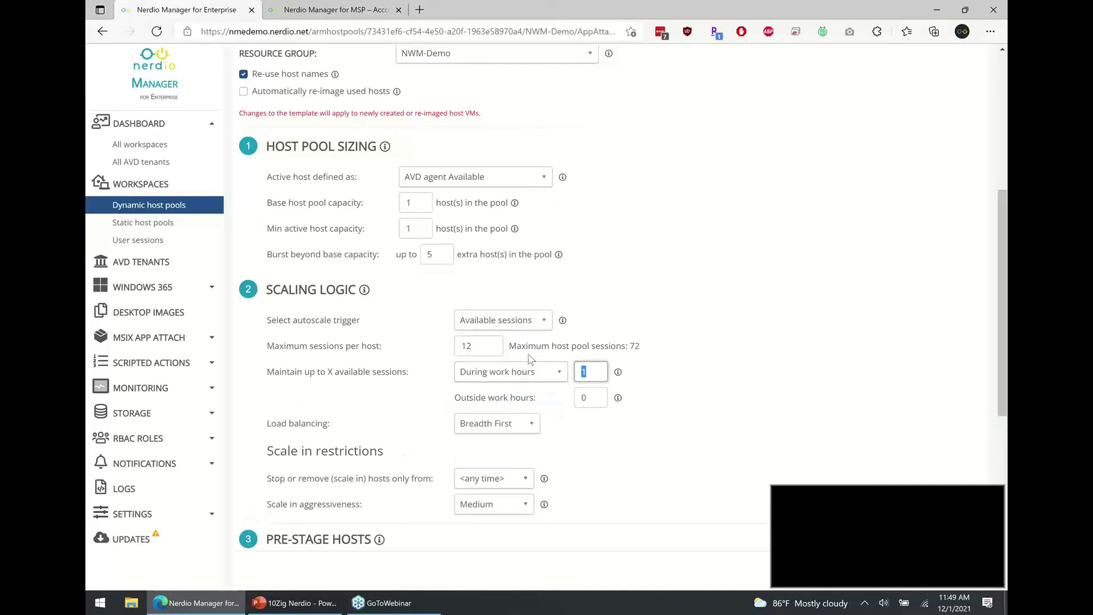
{"action": "type", "text": "5"}
{"action": "double_click", "coordinate": [586, 396]}
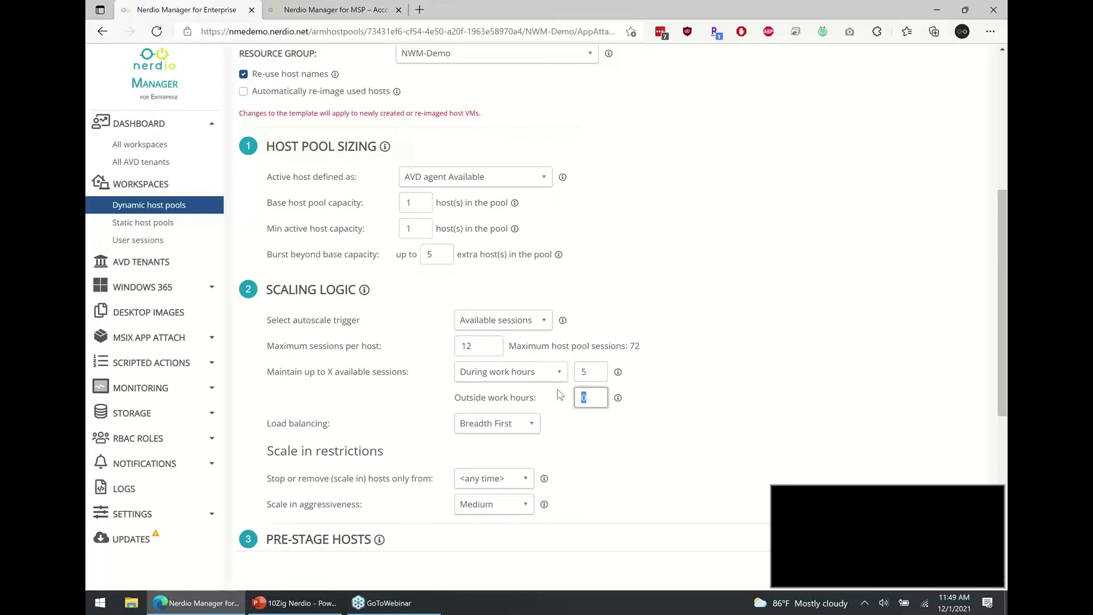
{"action": "type", "text": "1"}
Step: Change the autoscale trigger to User-driven
{"action": "left_click", "coordinate": [502, 321]}
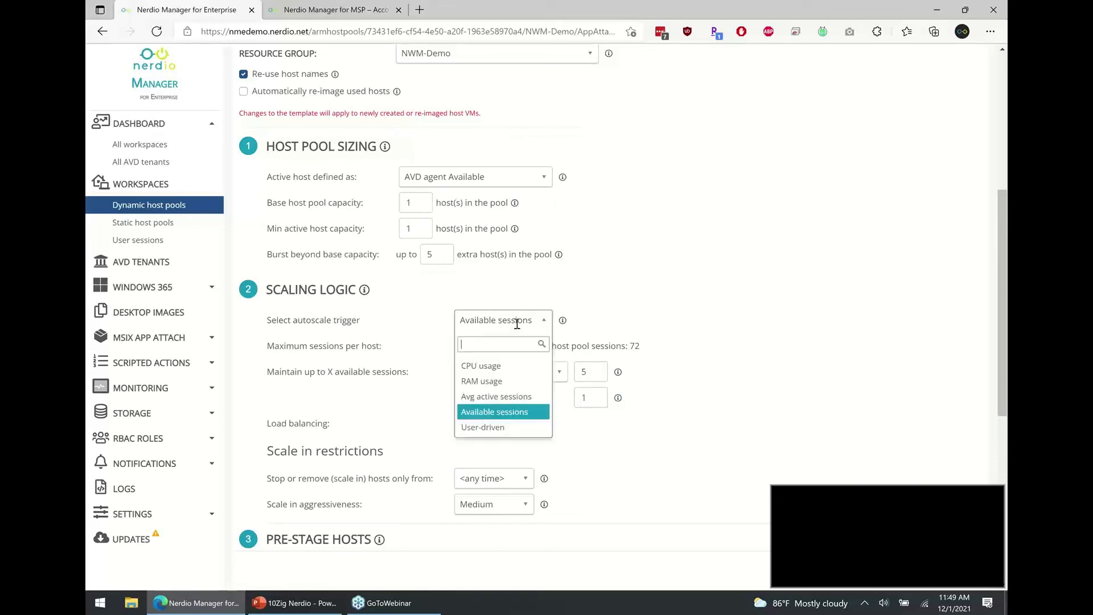
{"action": "left_click", "coordinate": [521, 428]}
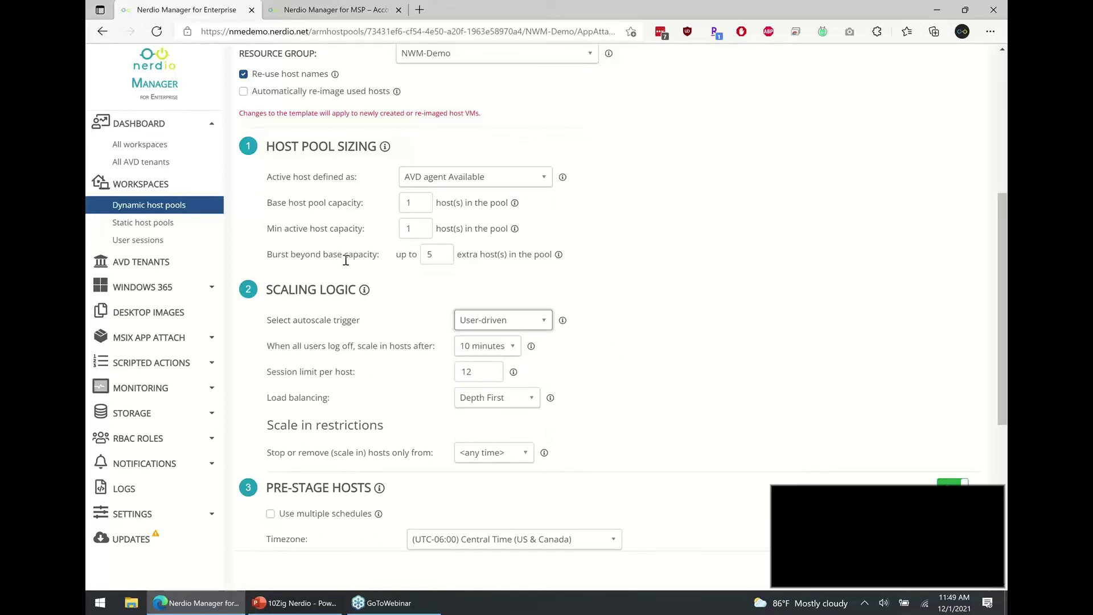
{"action": "scroll", "coordinate": [592, 322], "scroll_direction": "down", "scroll_amount": 1}
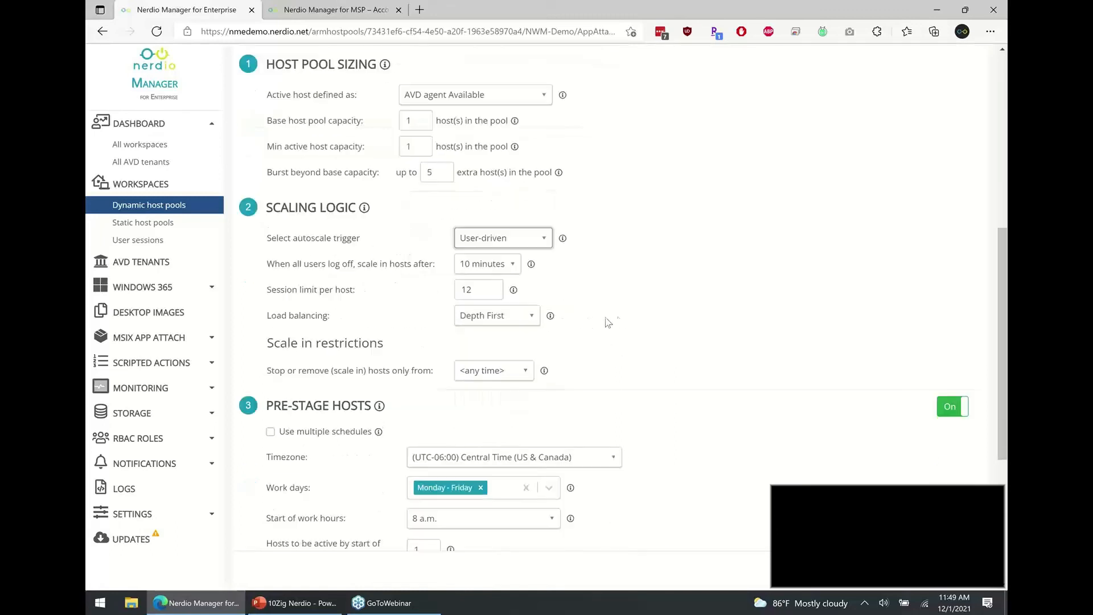
{"action": "left_click", "coordinate": [518, 241]}
{"action": "left_click", "coordinate": [518, 244]}
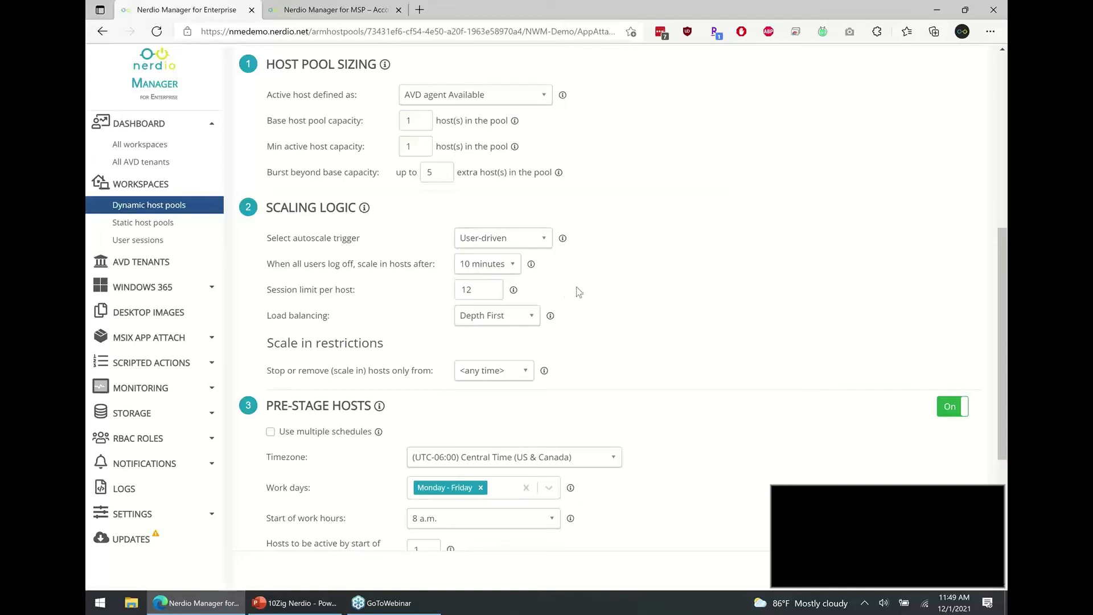
Step: Enable multiple pre-stage schedules and set 5 hosts to be active by the start of work hours
{"action": "scroll", "coordinate": [608, 318], "scroll_direction": "down", "scroll_amount": 3}
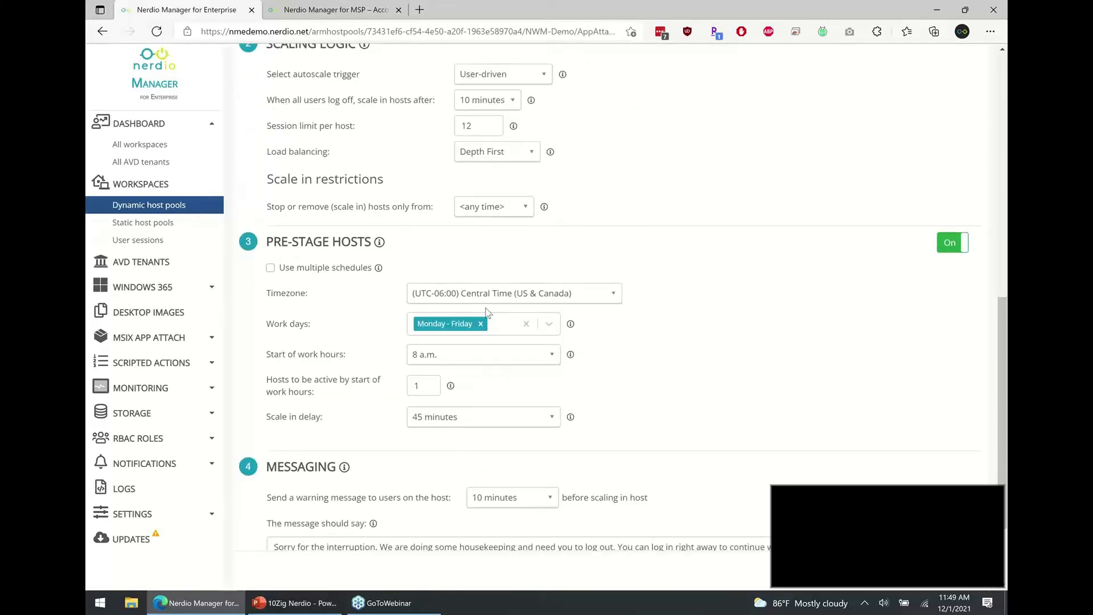
{"action": "left_click", "coordinate": [349, 272]}
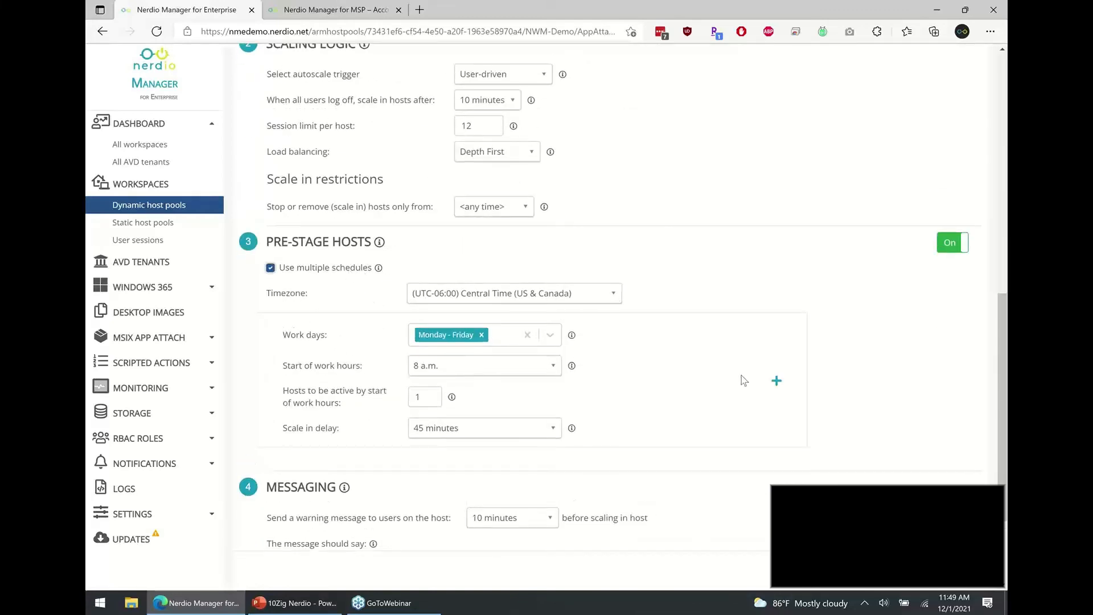
{"action": "left_click_drag", "start_coordinate": [423, 396], "coordinate": [354, 389]}
{"action": "type", "text": "5"}
Step: Add a second pre-stage schedule with work hours starting at 10 a.m
{"action": "left_click", "coordinate": [777, 380]}
{"action": "left_click", "coordinate": [472, 504]}
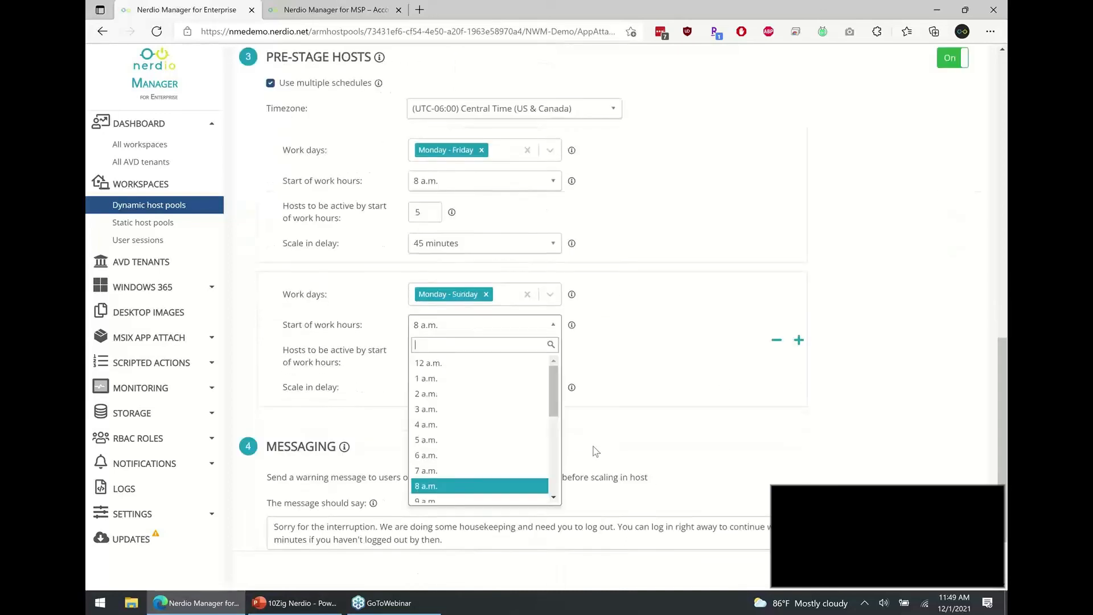
{"action": "scroll", "coordinate": [493, 388], "scroll_direction": "down", "scroll_amount": 1}
{"action": "left_click", "coordinate": [475, 412]}
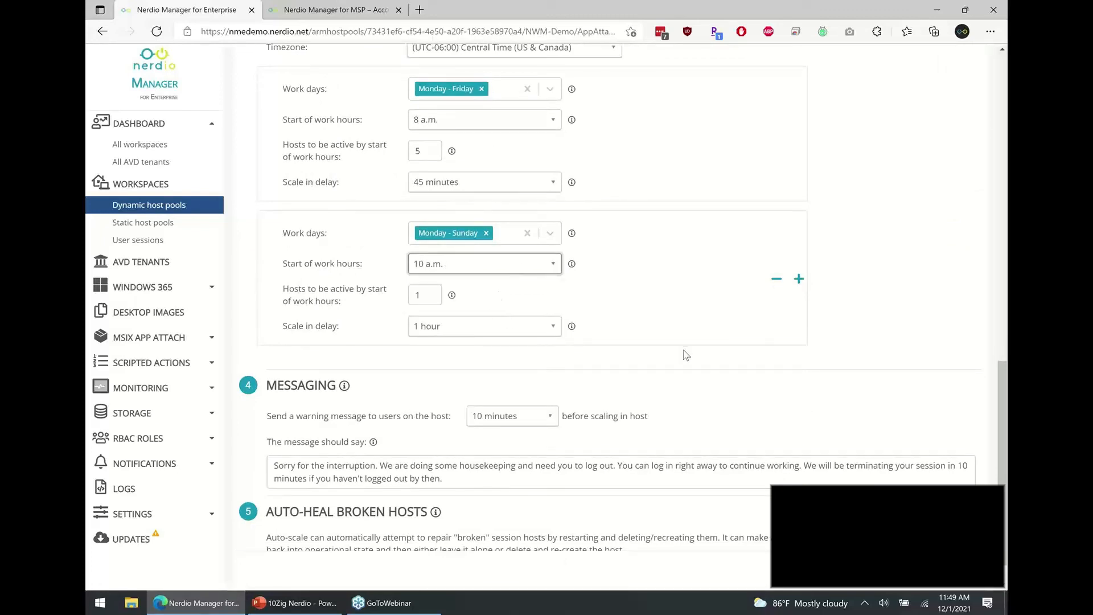
{"action": "scroll", "coordinate": [686, 355], "scroll_direction": "down", "scroll_amount": 1}
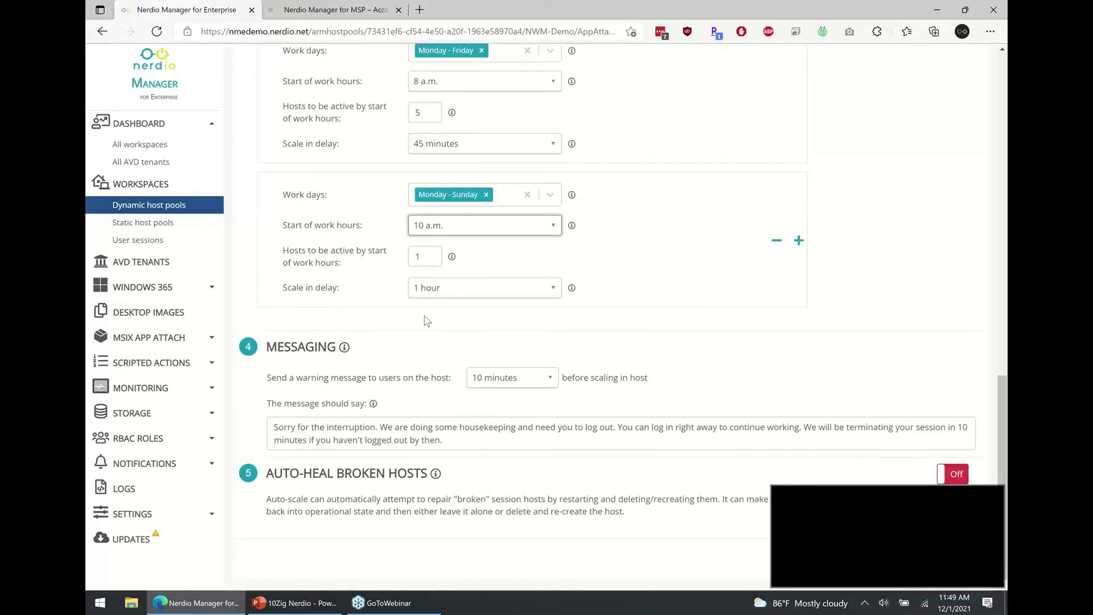
Step: Browse the Enterprise console's navigation sections, including Windows 365, Desktop images, MSIX App Attach and Scripted actions
{"action": "left_click", "coordinate": [181, 285]}
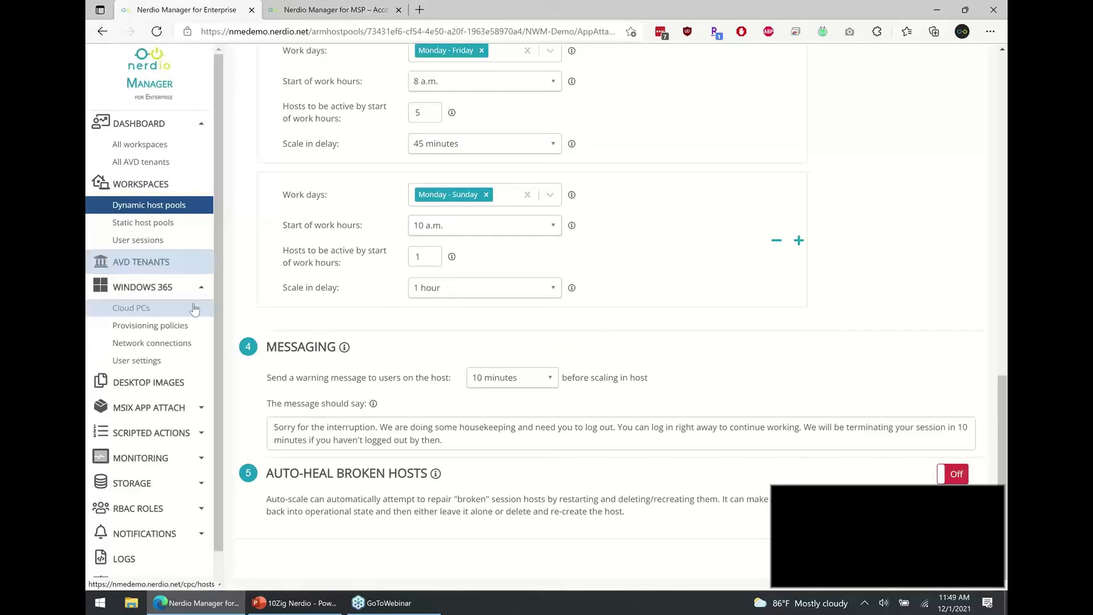
{"action": "left_click", "coordinate": [179, 388]}
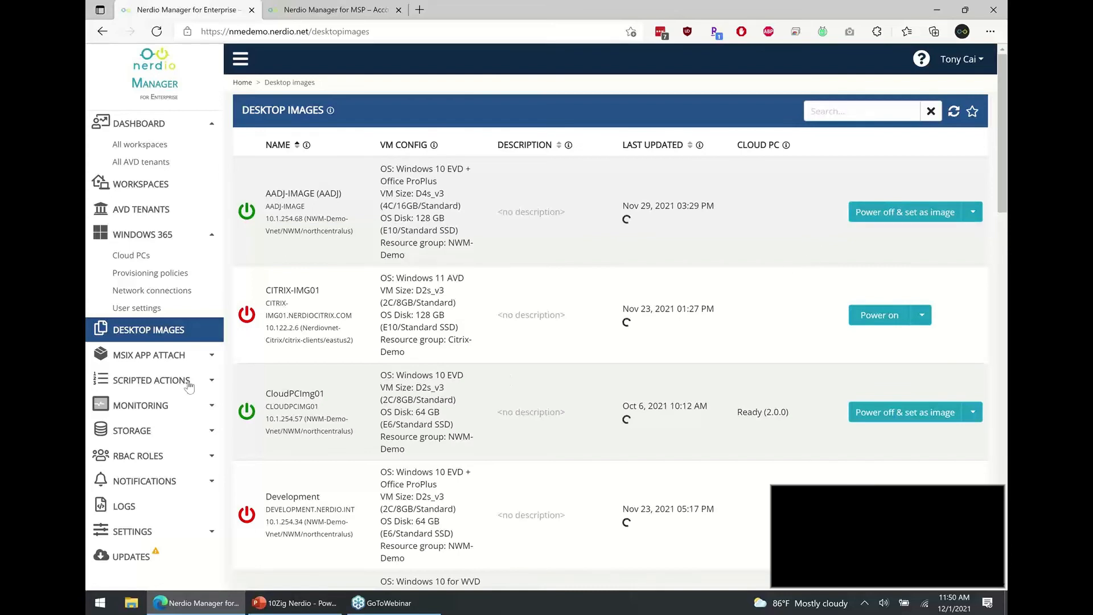
{"action": "left_click", "coordinate": [179, 359]}
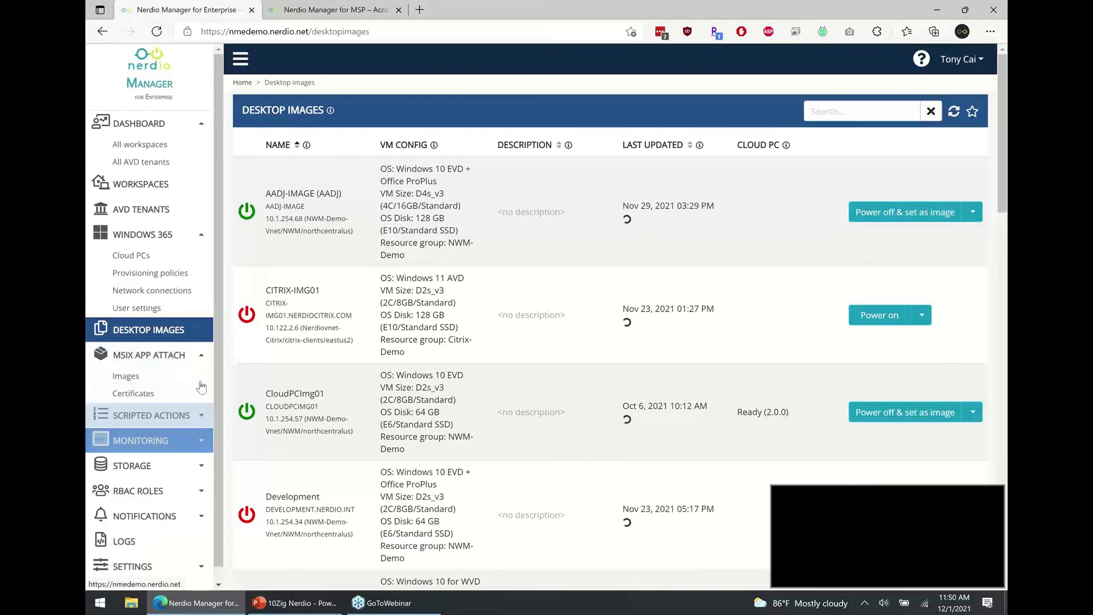
{"action": "left_click", "coordinate": [194, 421]}
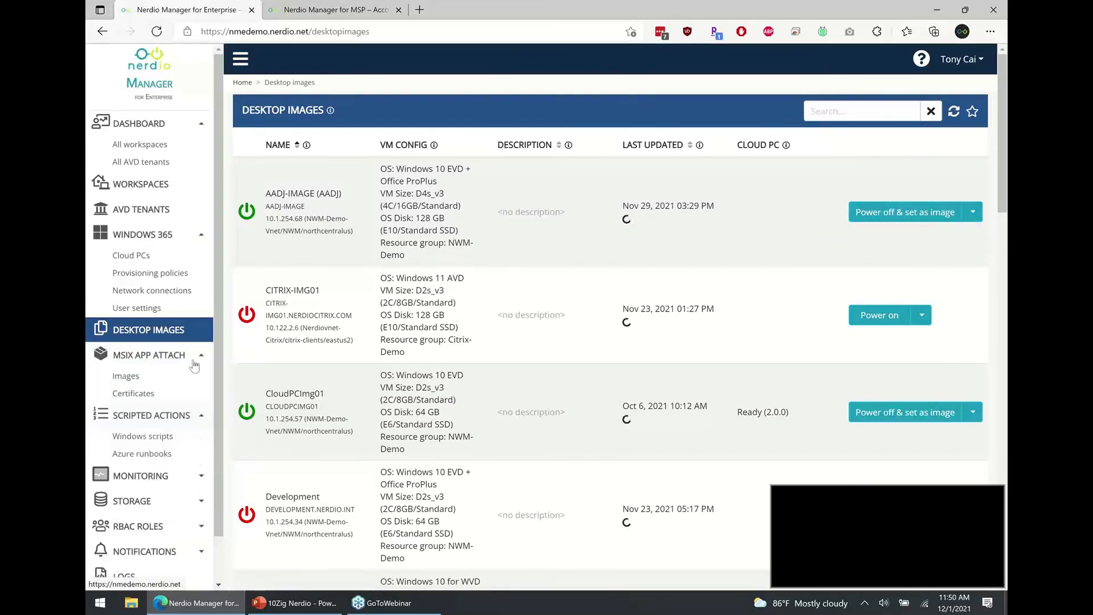
{"action": "left_click", "coordinate": [198, 163]}
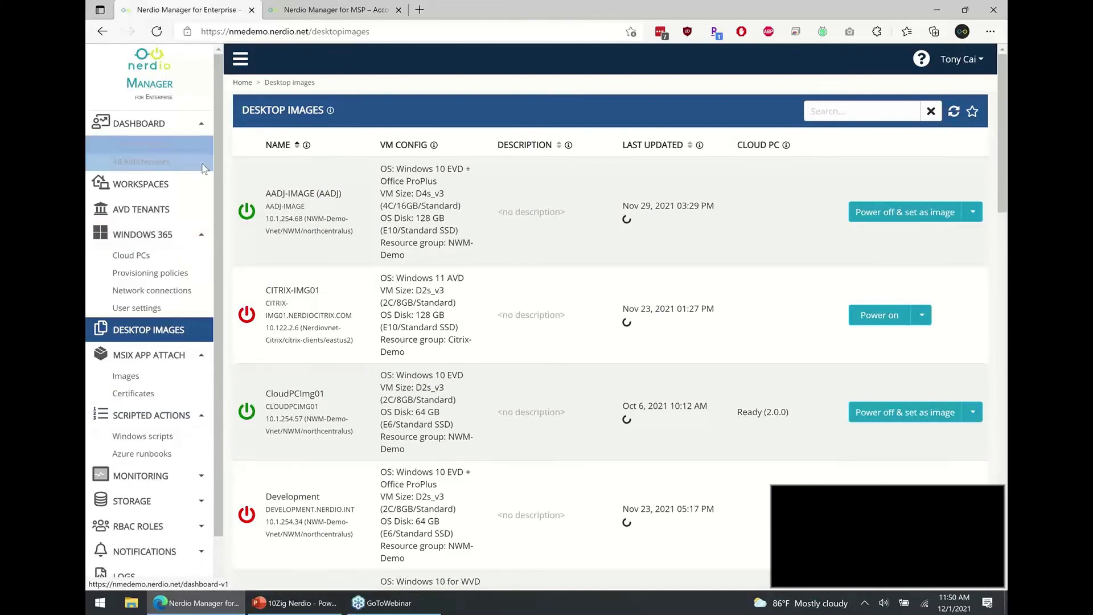
Step: Switch to the Nerdio Manager for MSP tab and open the WinHart account for management
{"action": "left_click", "coordinate": [376, 16]}
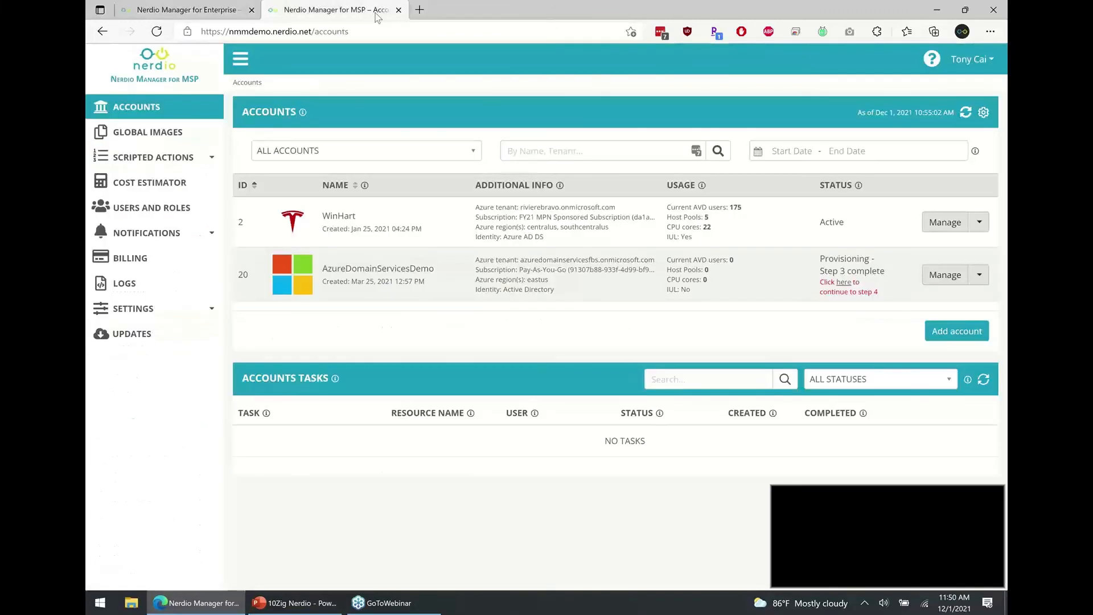
{"action": "left_click_drag", "start_coordinate": [277, 210], "coordinate": [899, 245]}
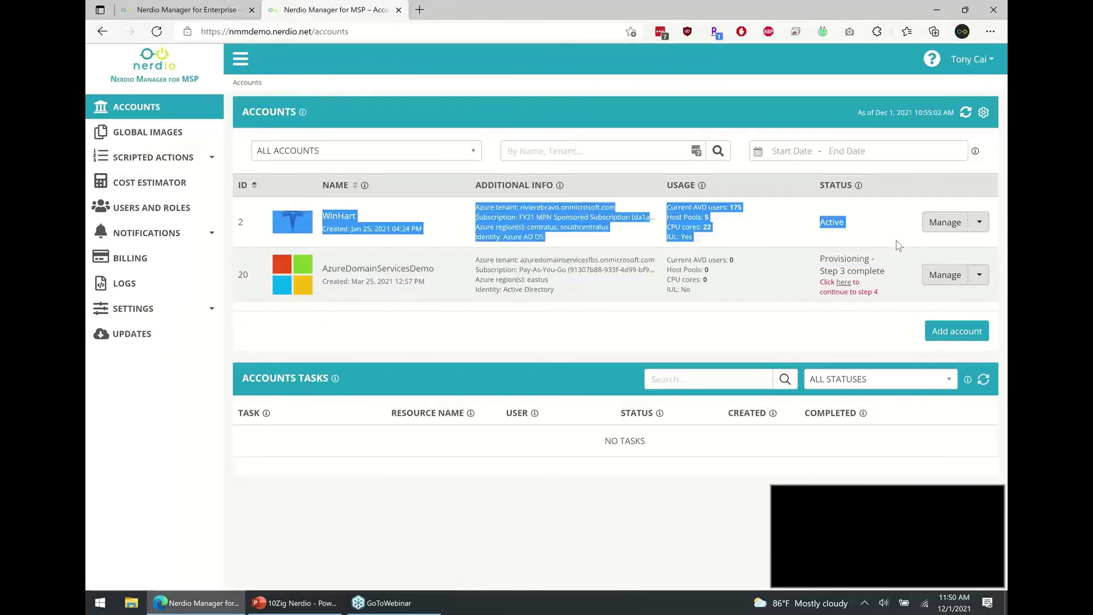
{"action": "left_click", "coordinate": [899, 245]}
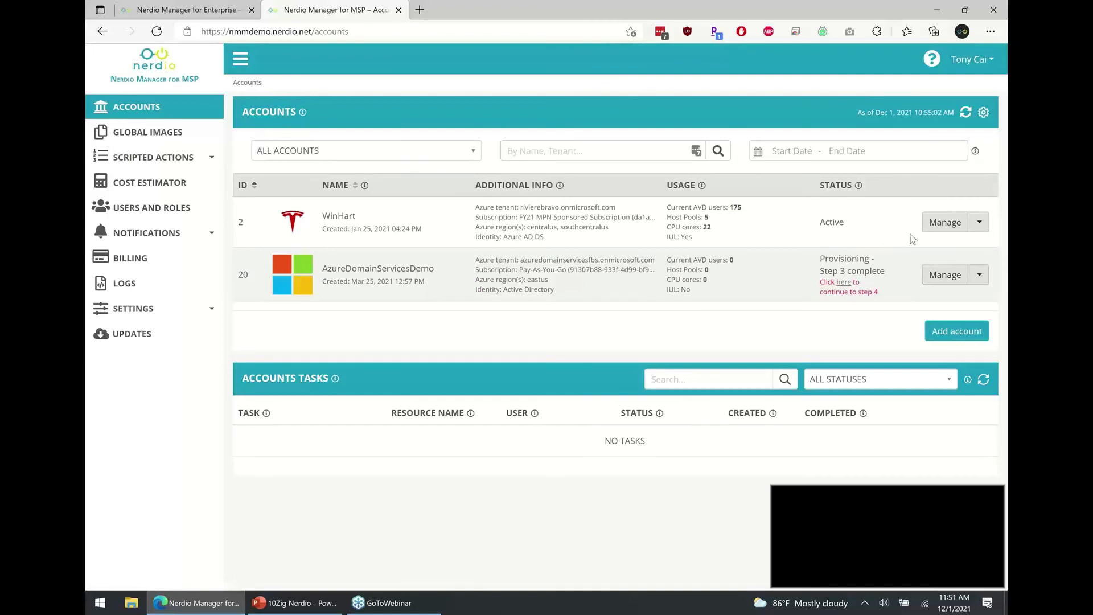
{"action": "left_click_drag", "start_coordinate": [275, 218], "coordinate": [375, 232]}
{"action": "left_click", "coordinate": [435, 244]}
{"action": "left_click", "coordinate": [946, 225]}
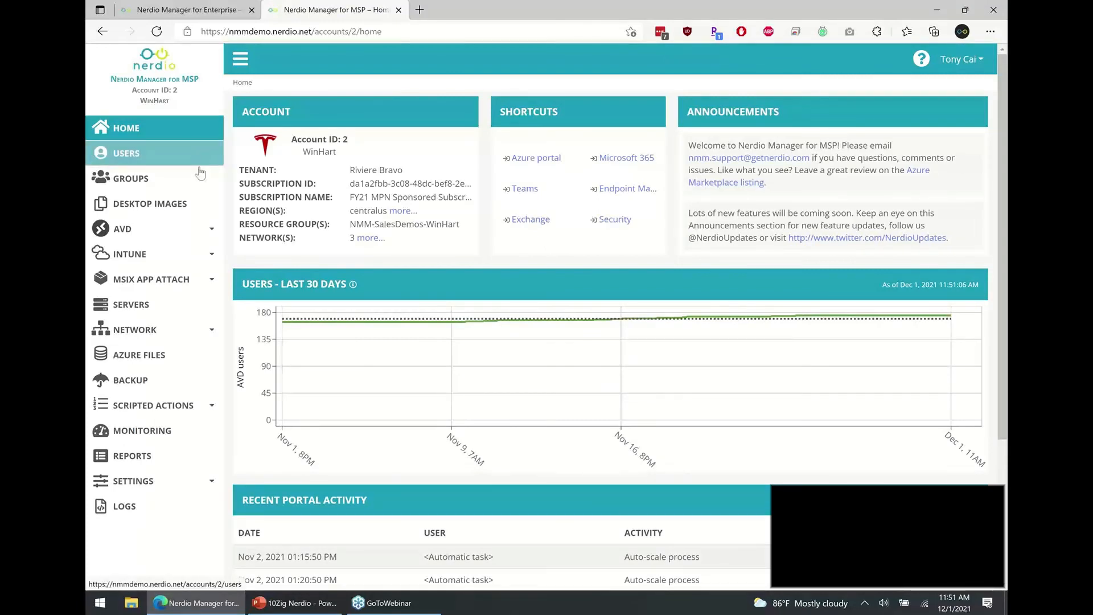
Step: Browse the MSP account's sections: AVD, Intune apps, Servers, Network, Azure Files, Backup and Home
{"action": "left_click", "coordinate": [194, 228]}
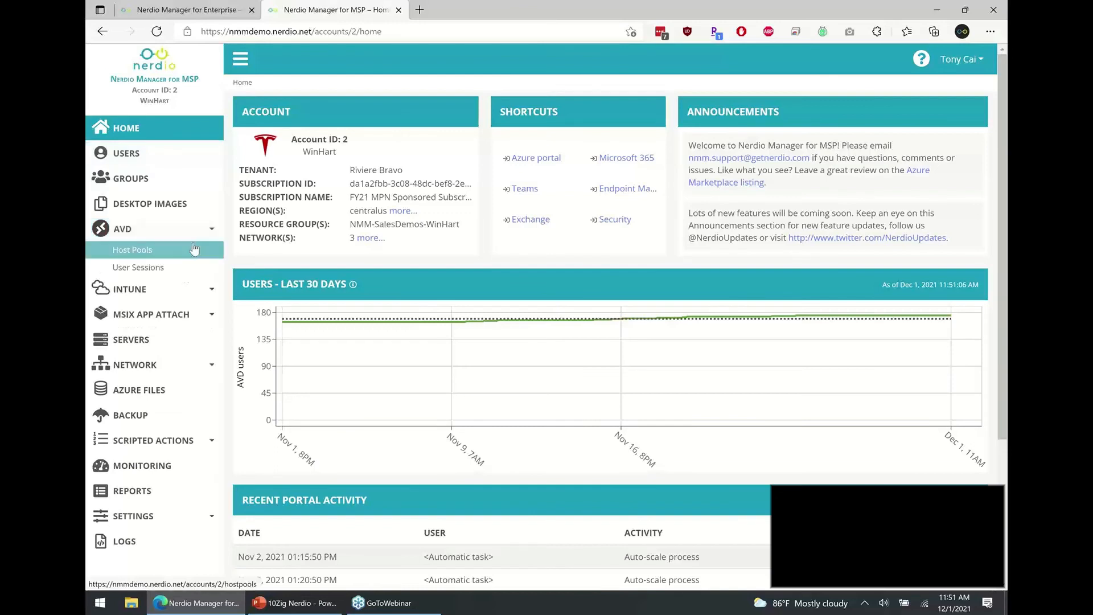
{"action": "left_click", "coordinate": [206, 290]}
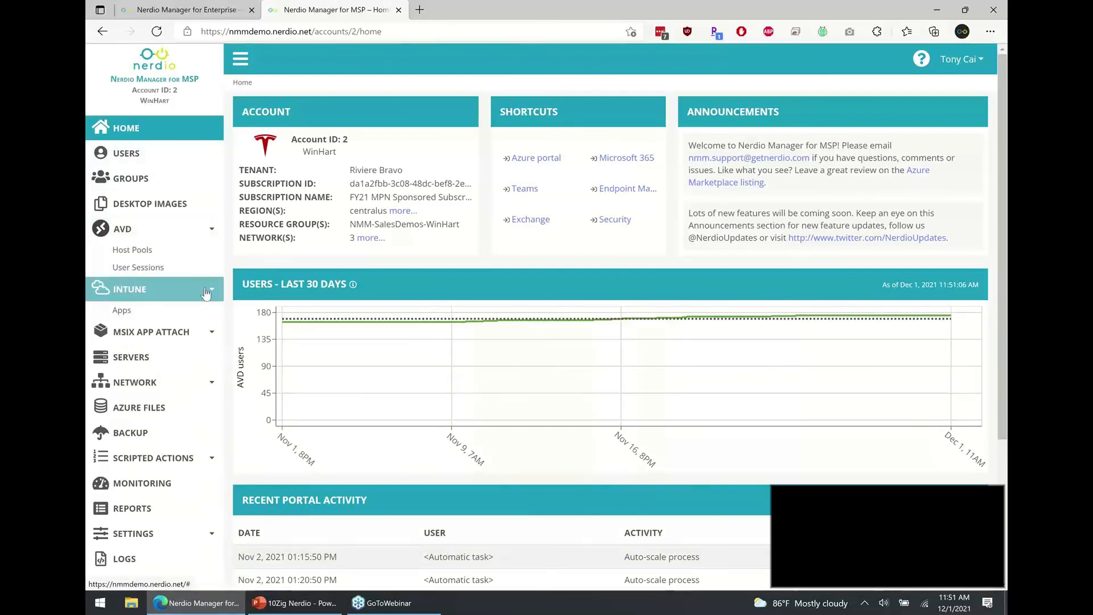
{"action": "left_click", "coordinate": [193, 312]}
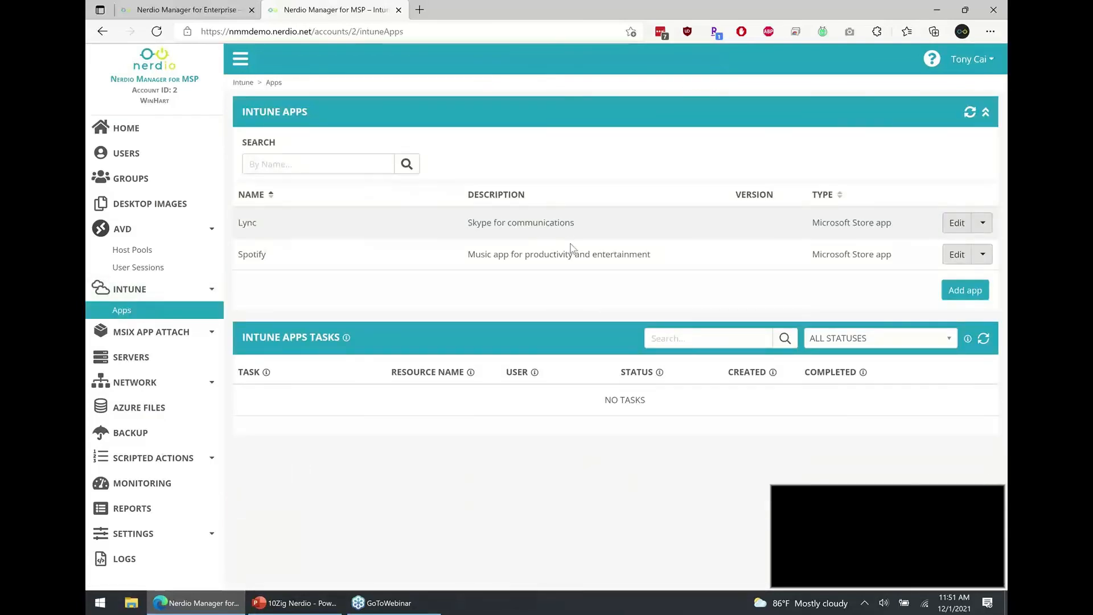
{"action": "left_click", "coordinate": [191, 357]}
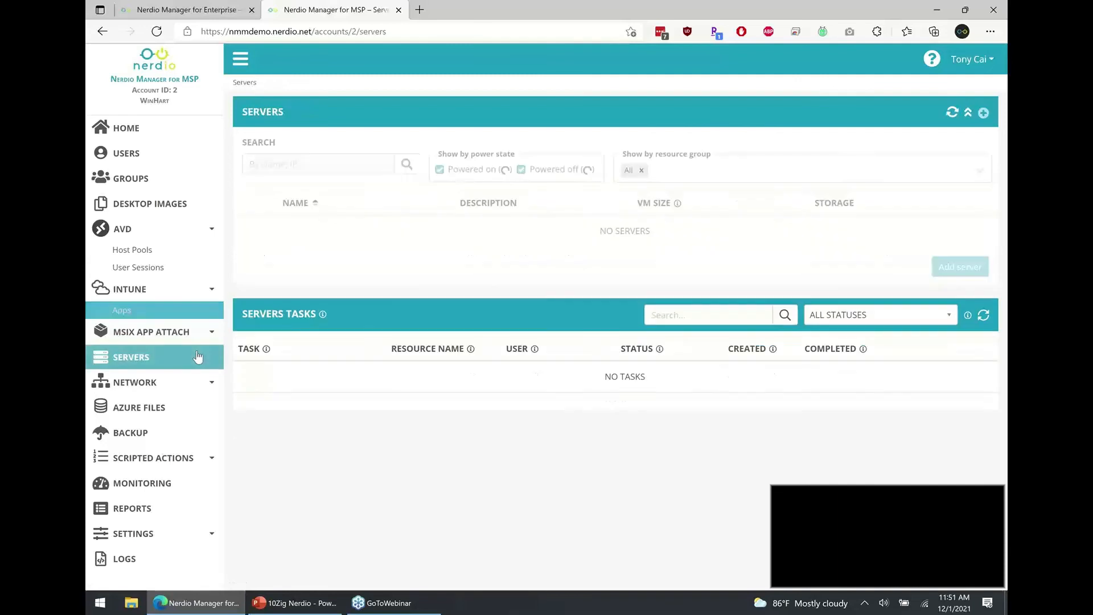
{"action": "left_click", "coordinate": [202, 382]}
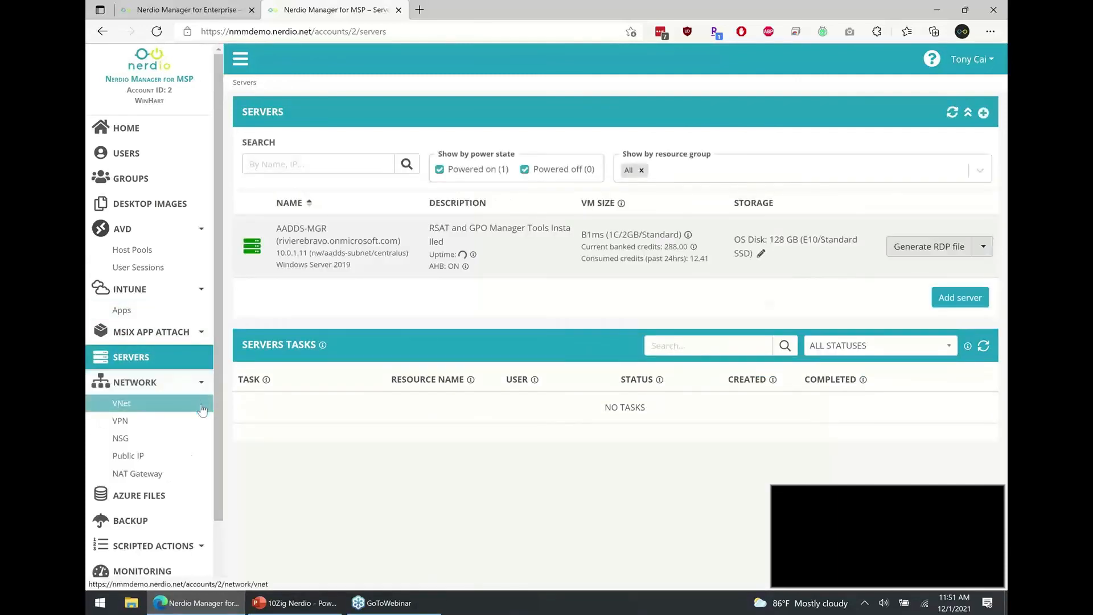
{"action": "left_click", "coordinate": [191, 497]}
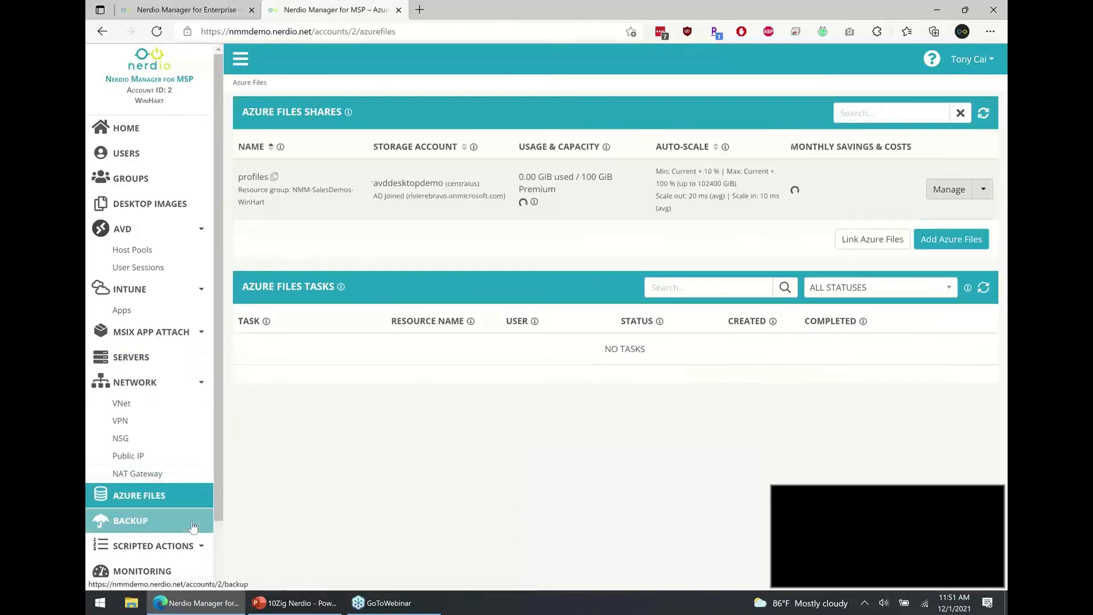
{"action": "left_click", "coordinate": [190, 521]}
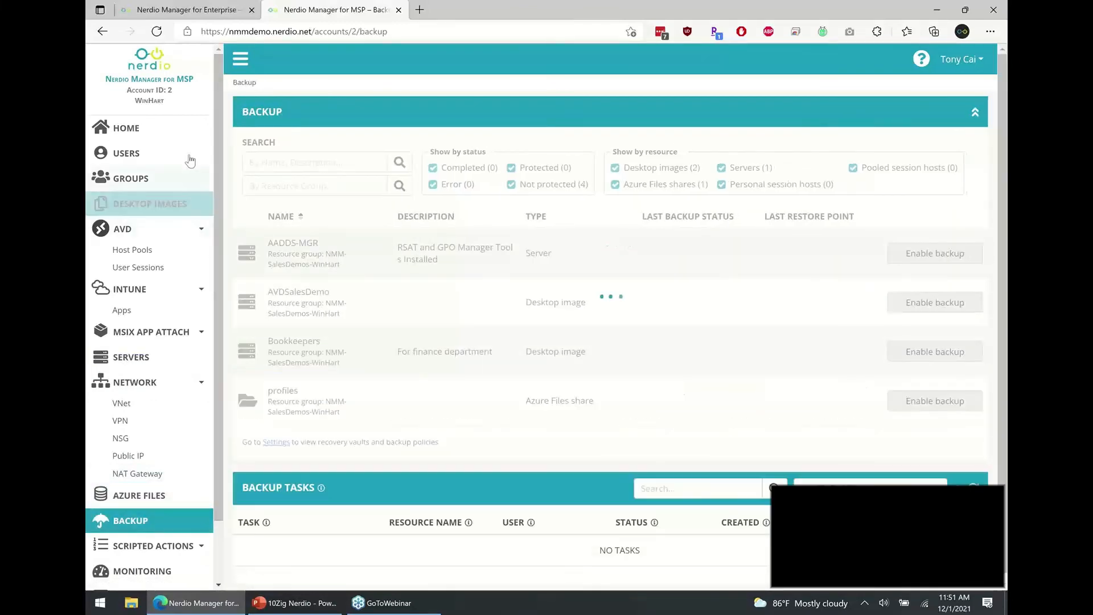
{"action": "left_click", "coordinate": [194, 140]}
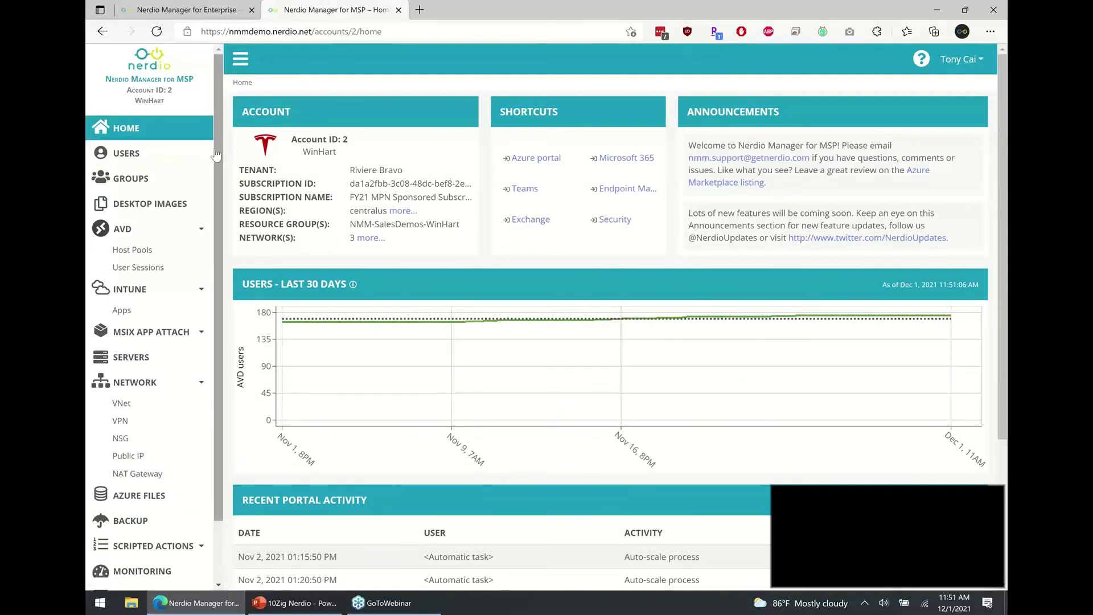
{"action": "scroll", "coordinate": [103, 154], "scroll_direction": "down", "scroll_amount": 1}
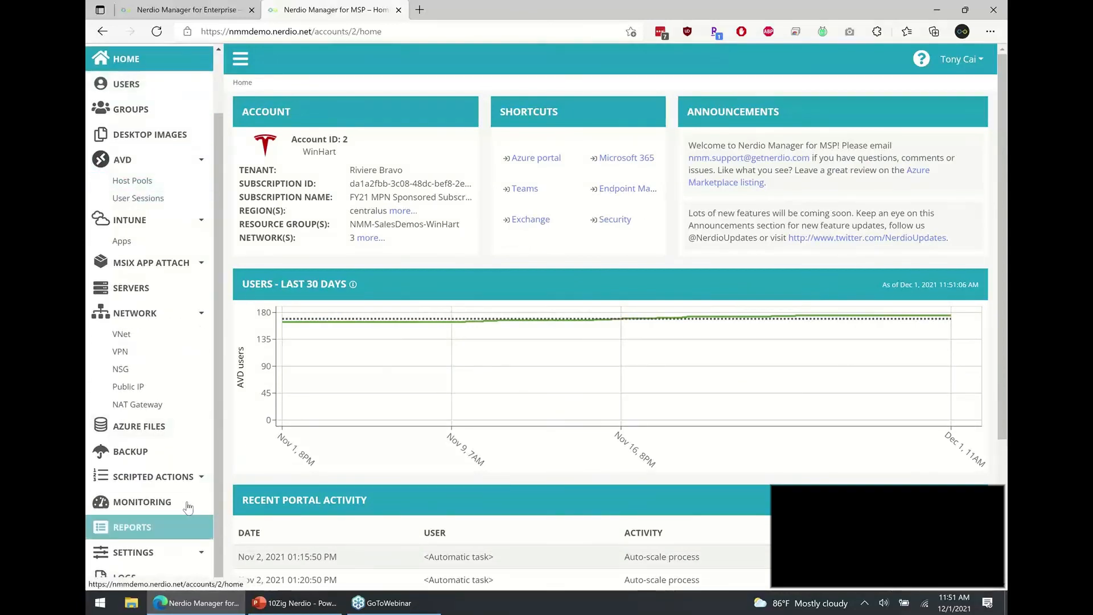
{"action": "scroll", "coordinate": [193, 390], "scroll_direction": "up", "scroll_amount": 1}
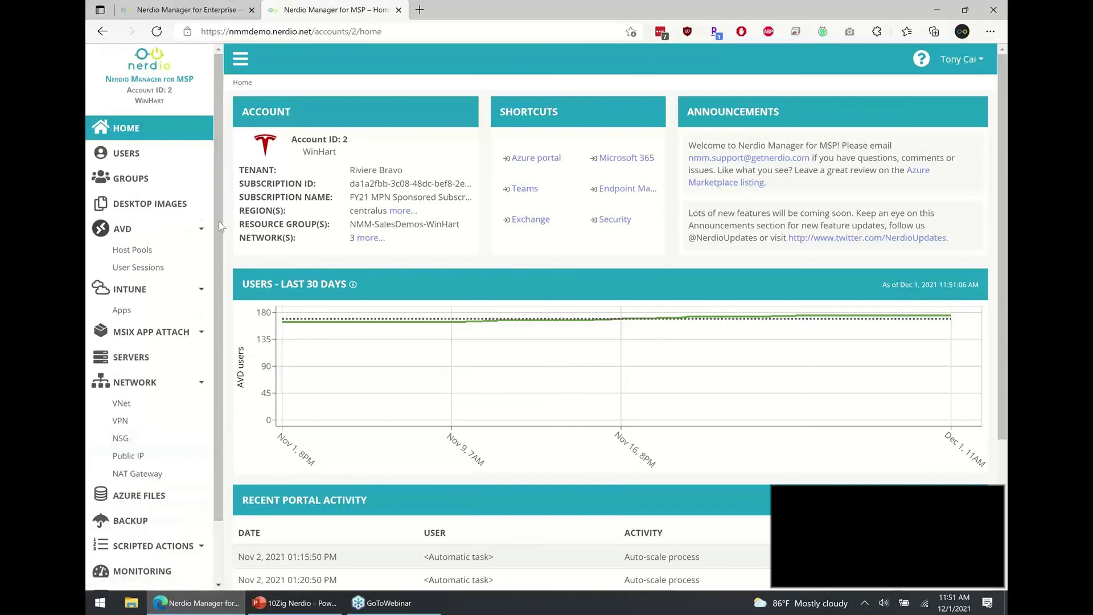
{"action": "left_click", "coordinate": [205, 8]}
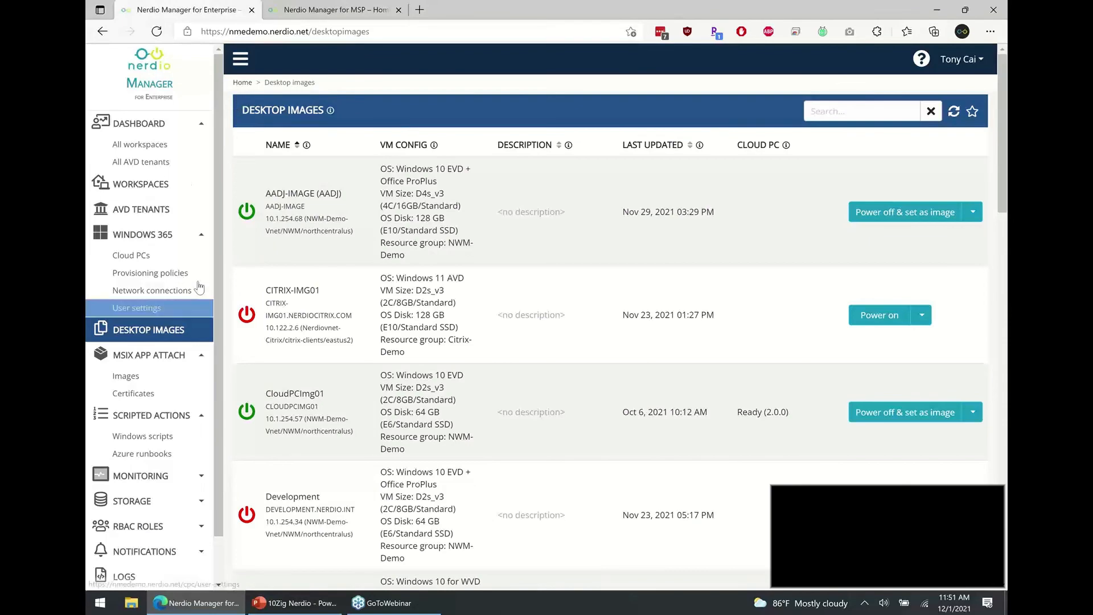
{"action": "left_click", "coordinate": [322, 7]}
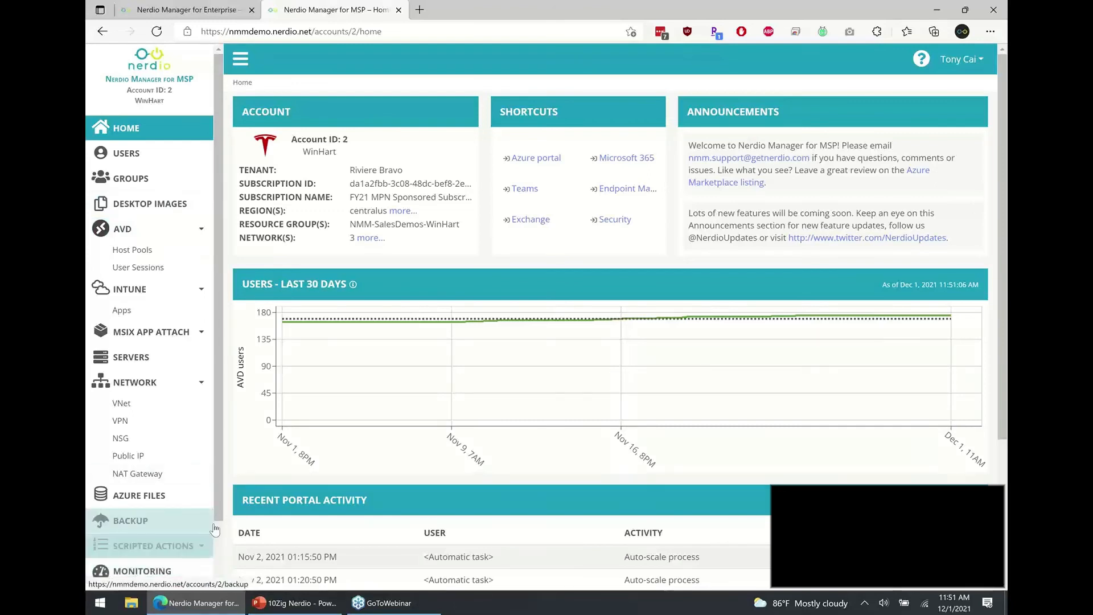
{"action": "left_click", "coordinate": [215, 15]}
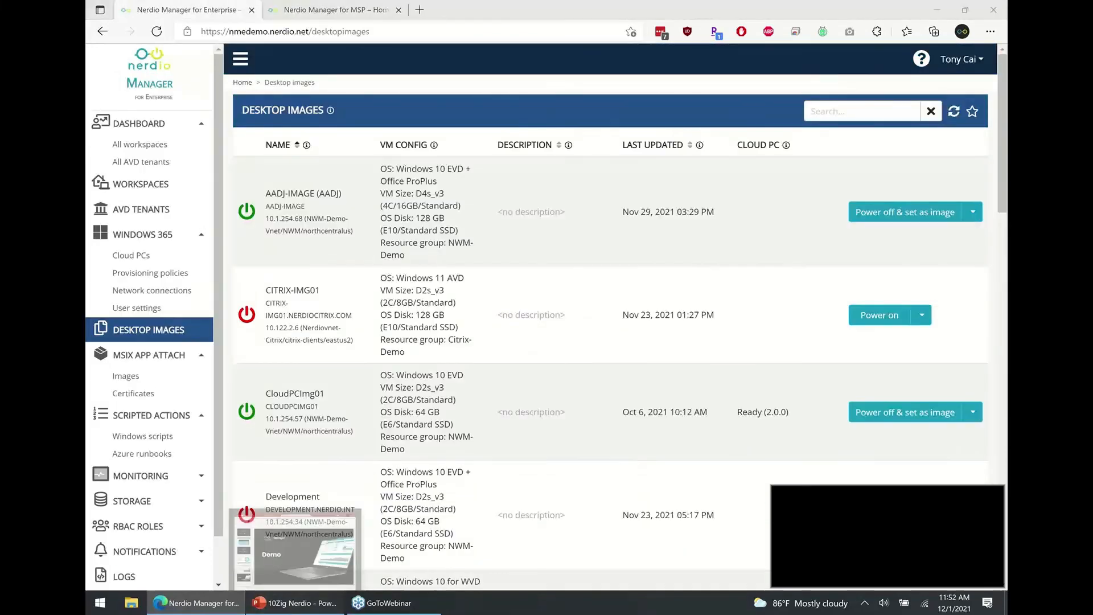
Step: Switch to PowerPoint and start the slide show from the current slide
{"action": "left_click", "coordinate": [298, 602]}
{"action": "left_click", "coordinate": [149, 64]}
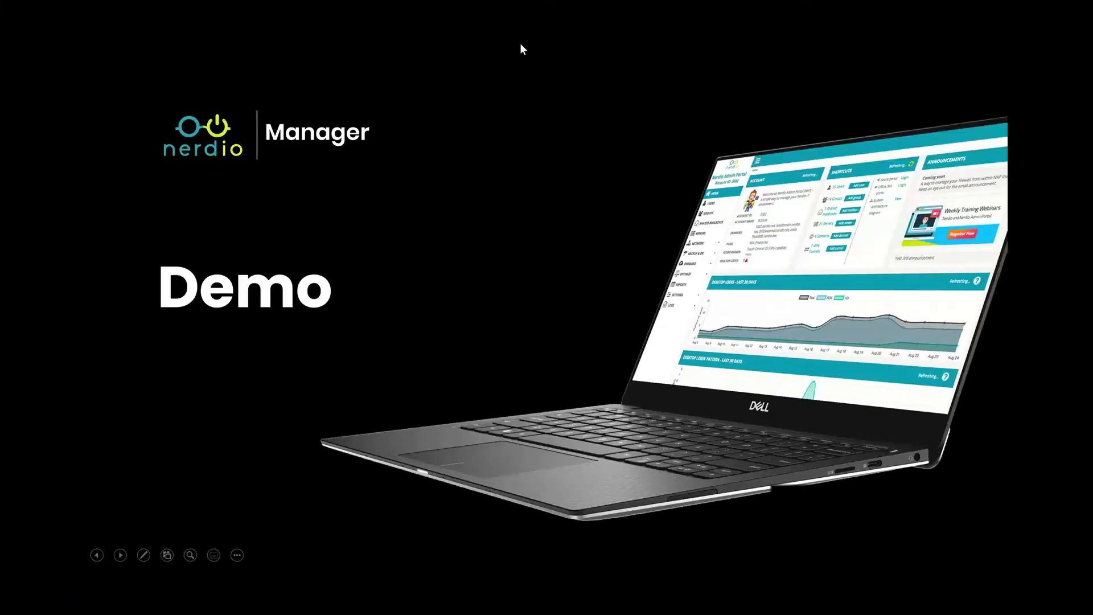
{"action": "left_click", "coordinate": [520, 44]}
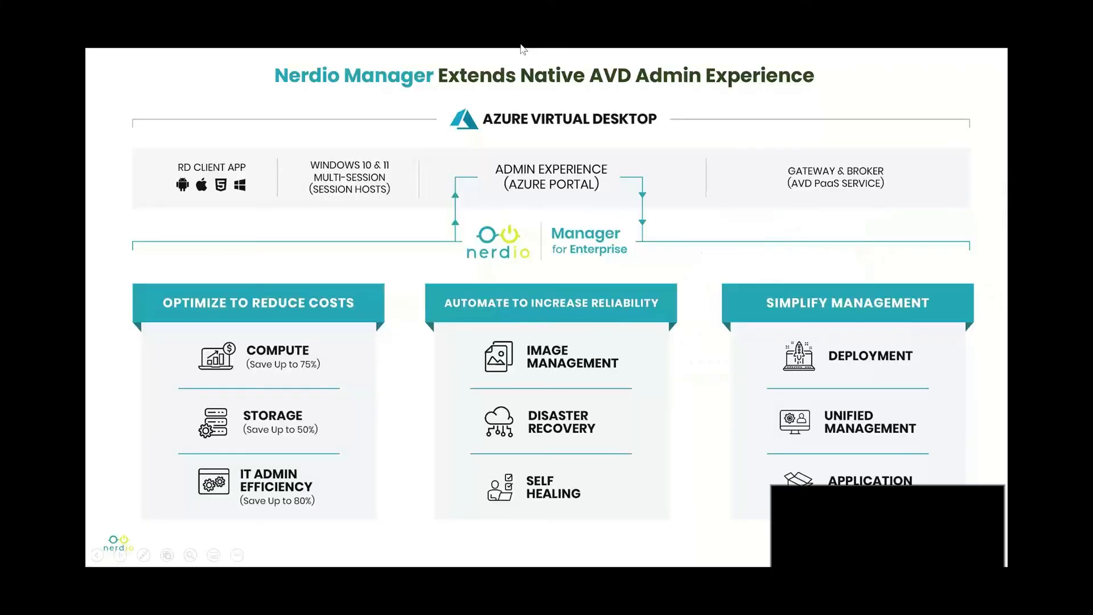